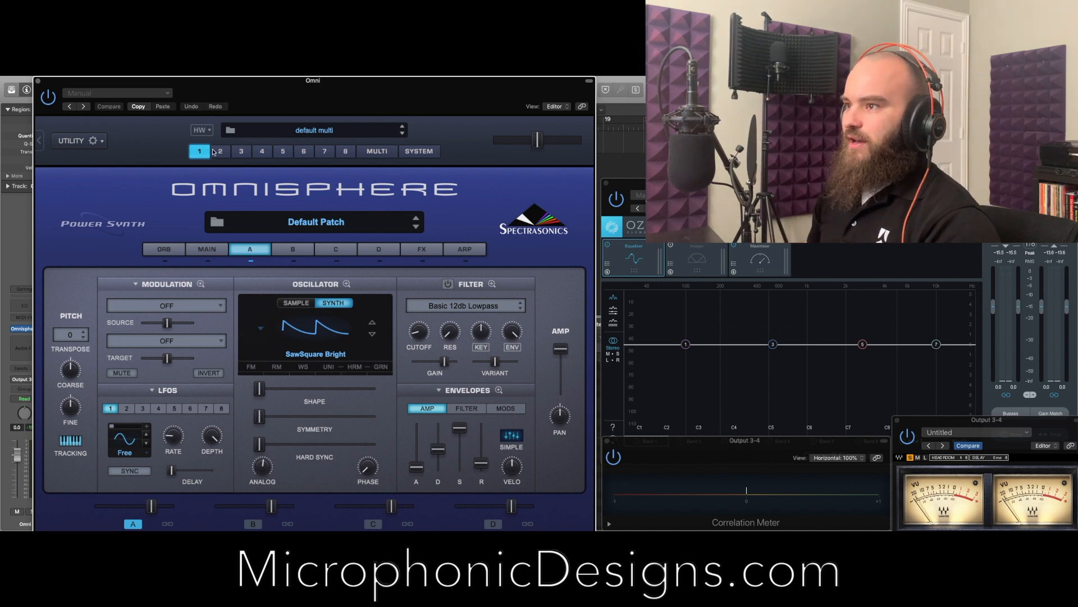
{"action": "left_click", "coordinate": [219, 152]}
{"action": "left_click", "coordinate": [206, 152]}
{"action": "left_click", "coordinate": [219, 152]}
{"action": "left_click", "coordinate": [207, 153]}
{"action": "left_click", "coordinate": [219, 152]}
{"action": "left_click", "coordinate": [204, 153]}
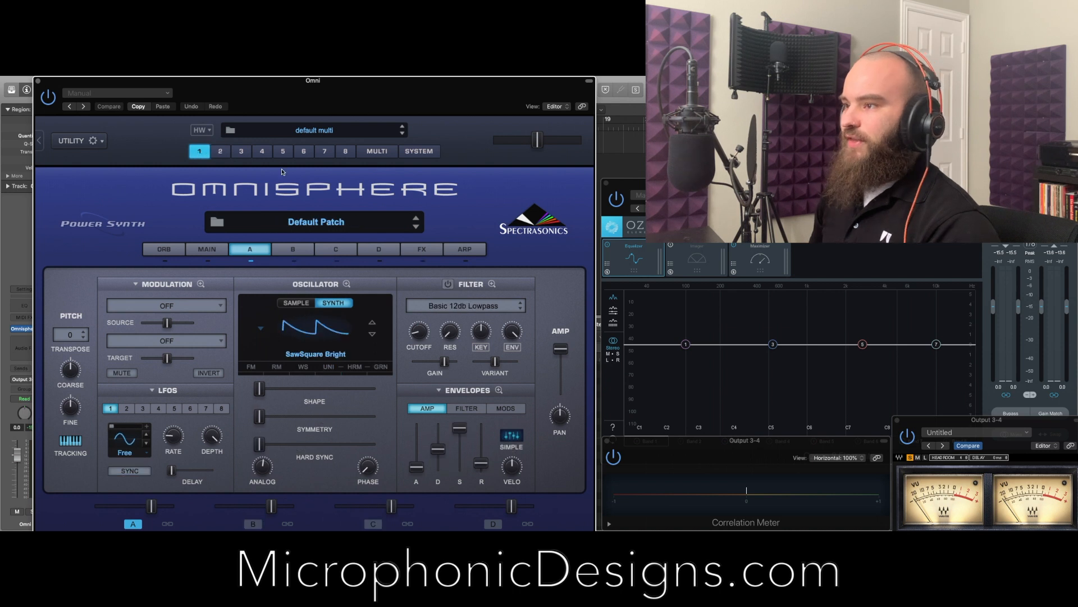
{"action": "mouse_move", "coordinate": [333, 103]}
{"action": "left_mouse_down"}
{"action": "mouse_move", "coordinate": [311, 97]}
{"action": "mouse_move", "coordinate": [338, 89]}
{"action": "left_mouse_up"}
{"action": "left_click", "coordinate": [642, 186]}
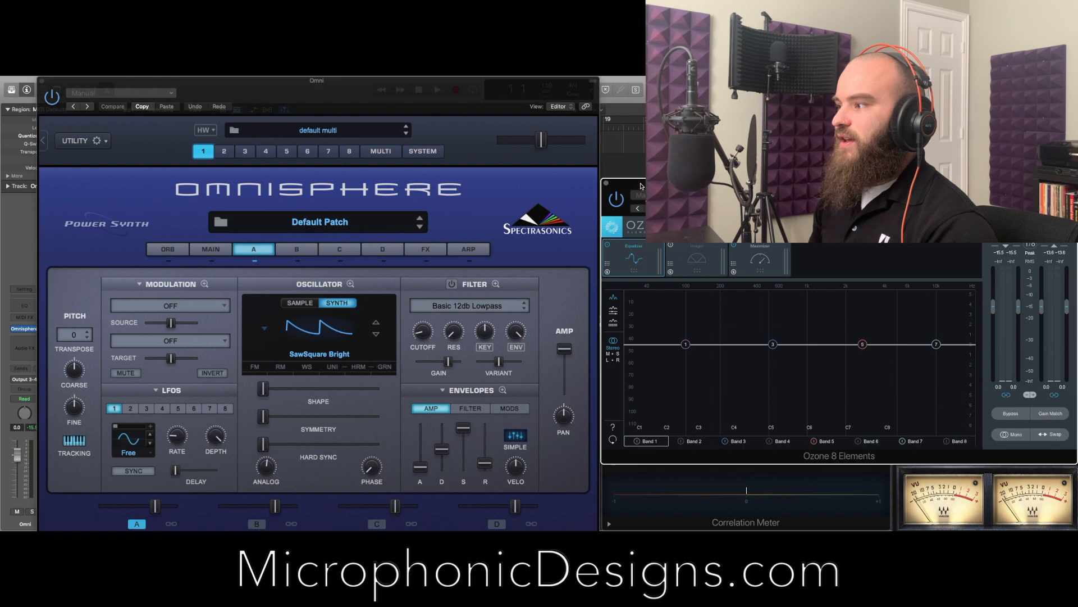
Set layer A's synth oscillator waveform to Noise
{"action": "left_click", "coordinate": [476, 144]}
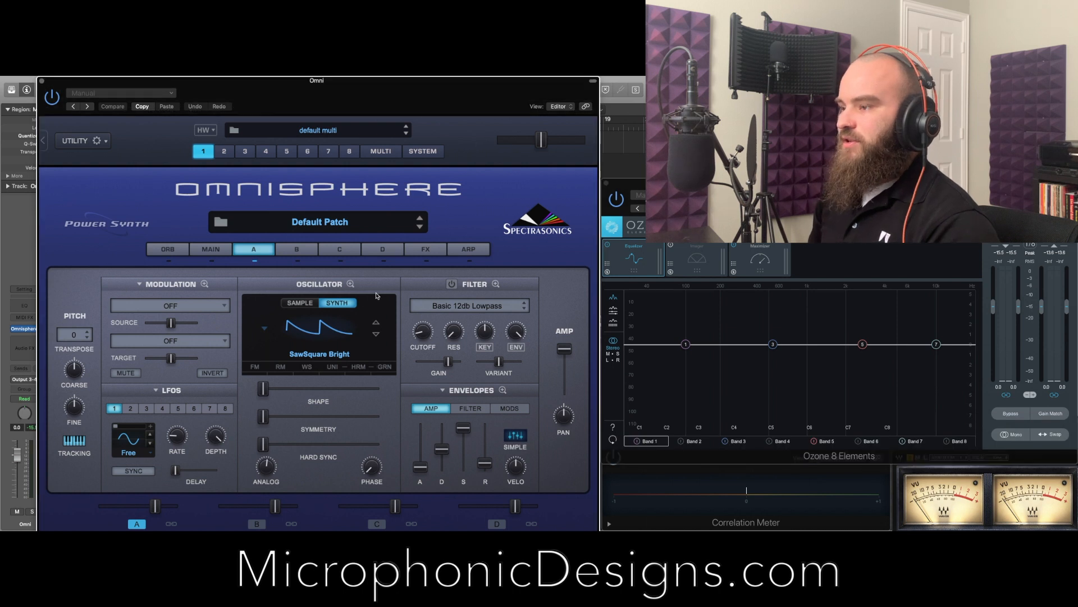
{"action": "left_click", "coordinate": [325, 334]}
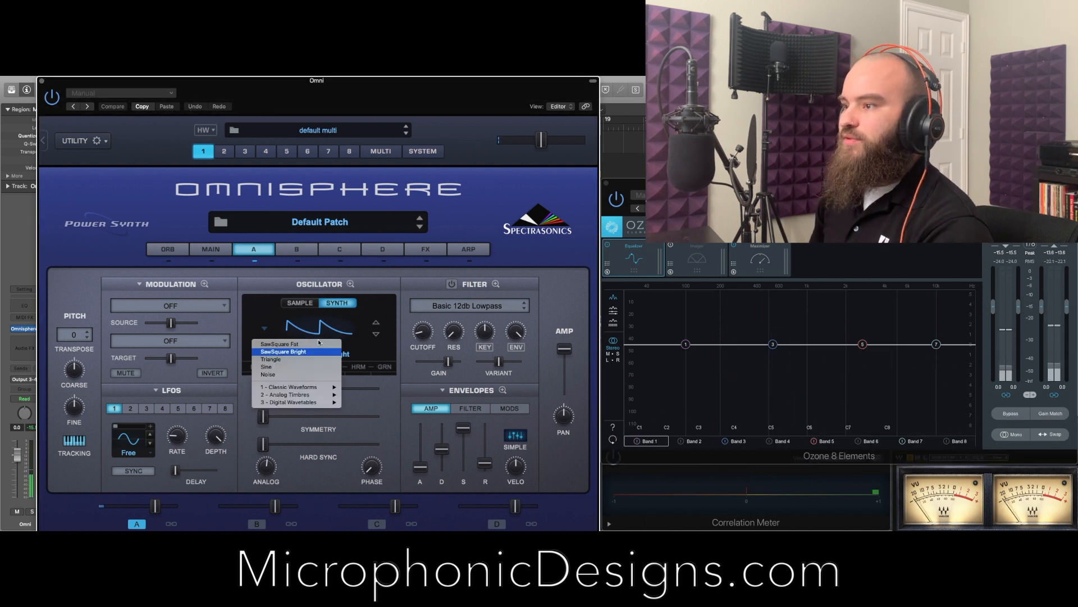
{"action": "left_click", "coordinate": [268, 374]}
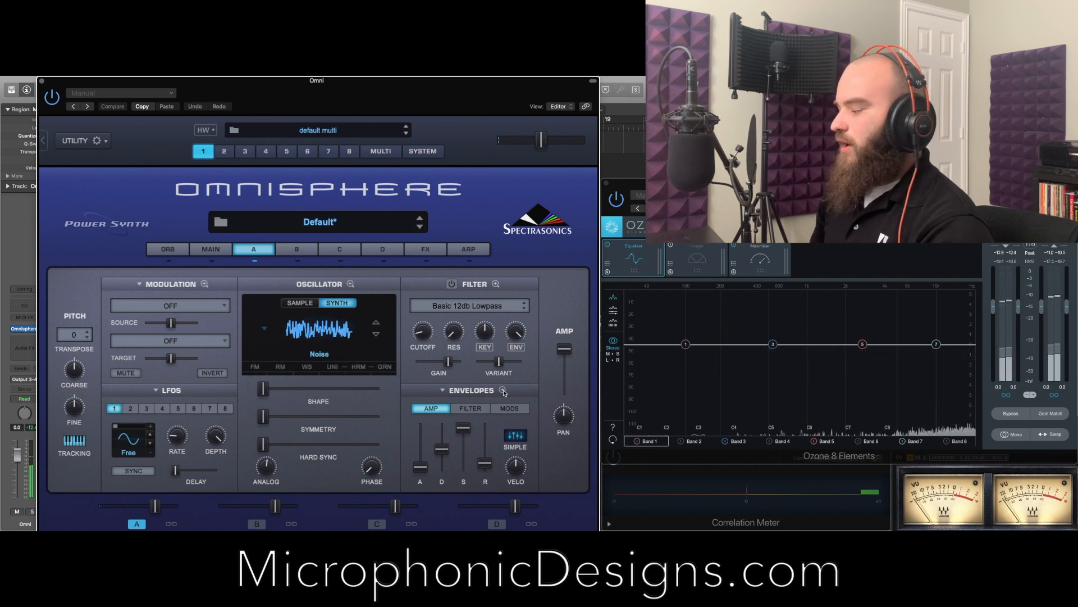
Turn on Sync for layer A's amp and filter envelopes in Envelope Zoom, ending on the amp envelope
{"action": "left_click", "coordinate": [502, 391]}
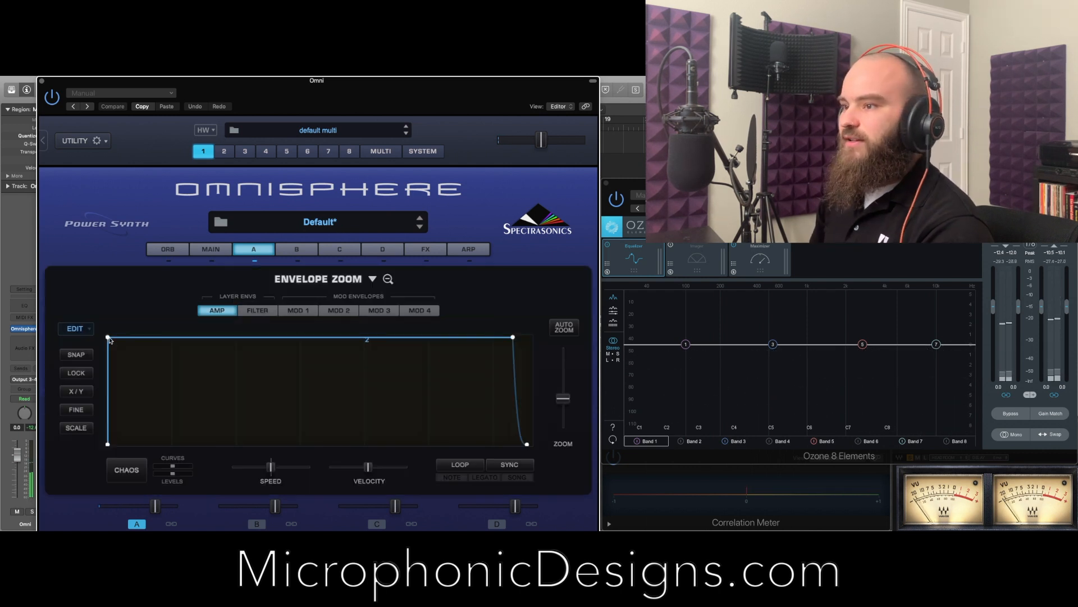
{"action": "left_click_drag", "start_coordinate": [432, 105], "coordinate": [488, 78]}
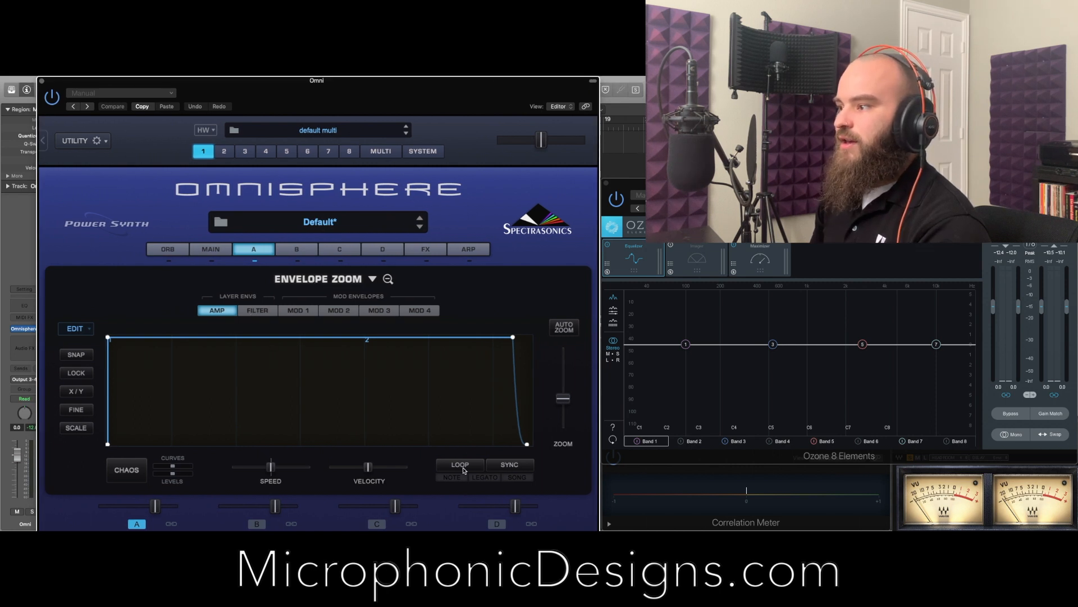
{"action": "left_click", "coordinate": [510, 463]}
{"action": "left_click", "coordinate": [268, 313]}
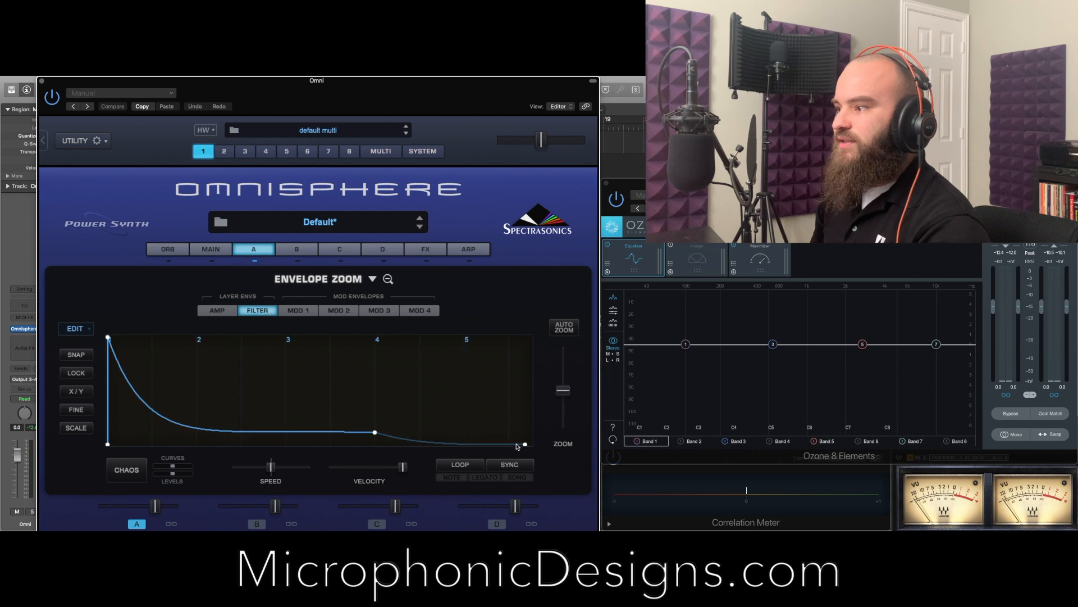
{"action": "left_click", "coordinate": [509, 466]}
{"action": "left_click", "coordinate": [300, 311]}
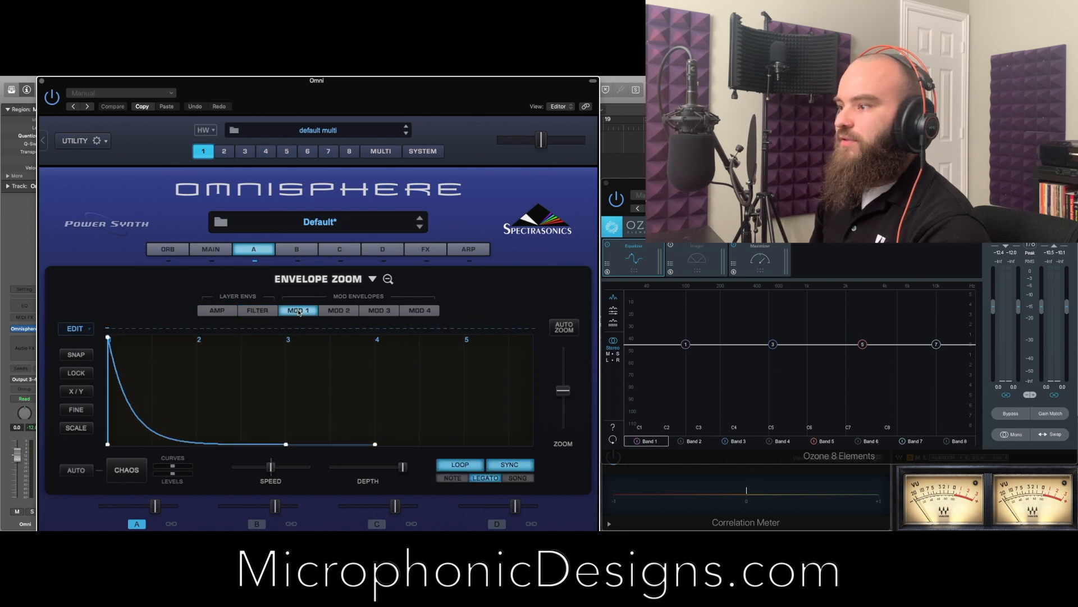
{"action": "left_click", "coordinate": [218, 312]}
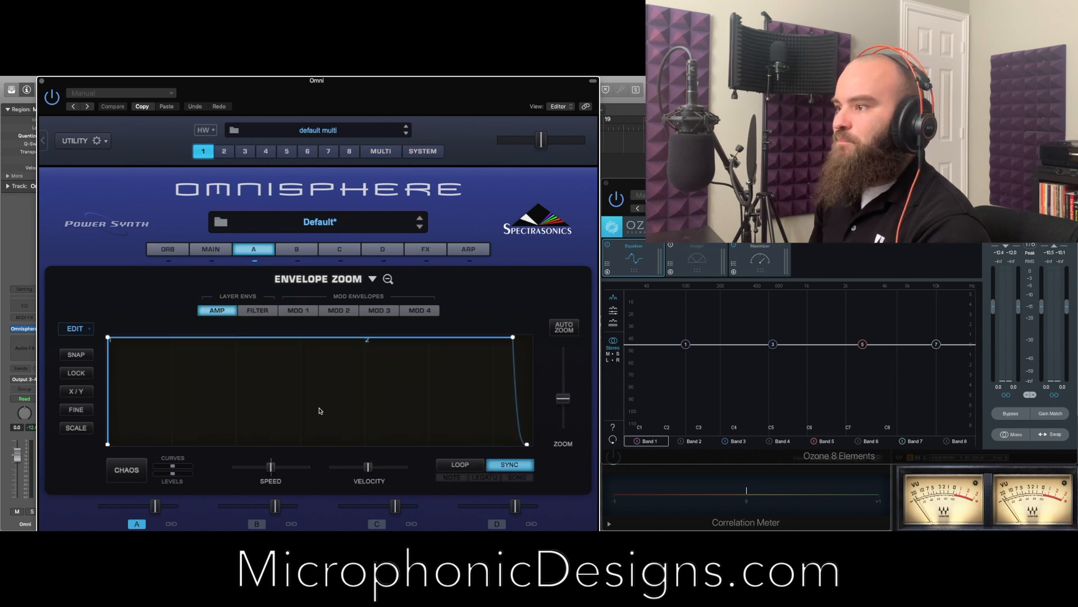
{"action": "left_click_drag", "start_coordinate": [486, 101], "coordinate": [470, 182]}
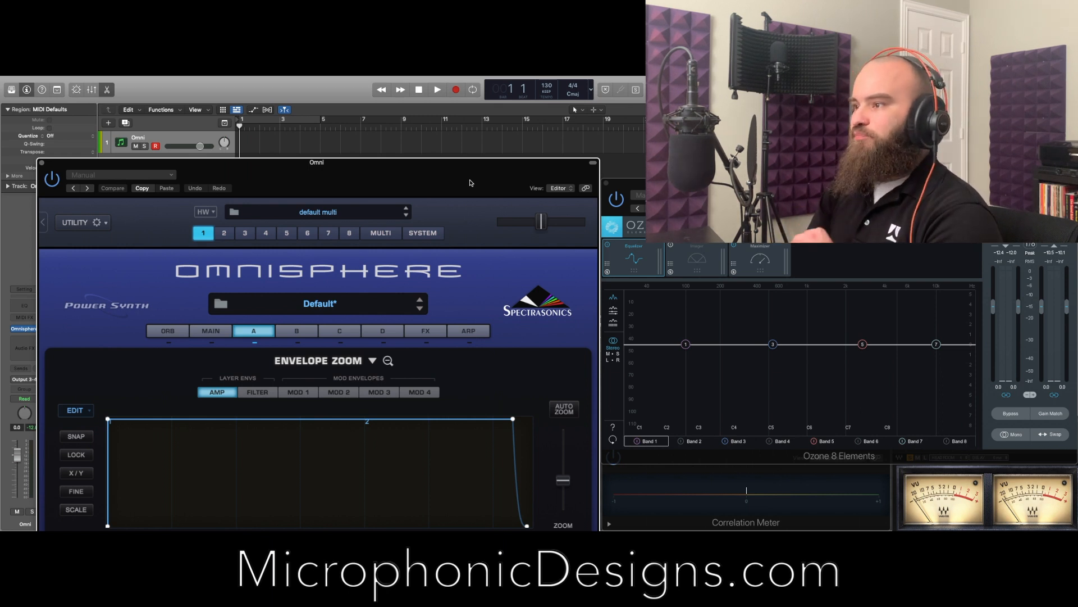
{"action": "left_click_drag", "start_coordinate": [470, 182], "coordinate": [441, 94]}
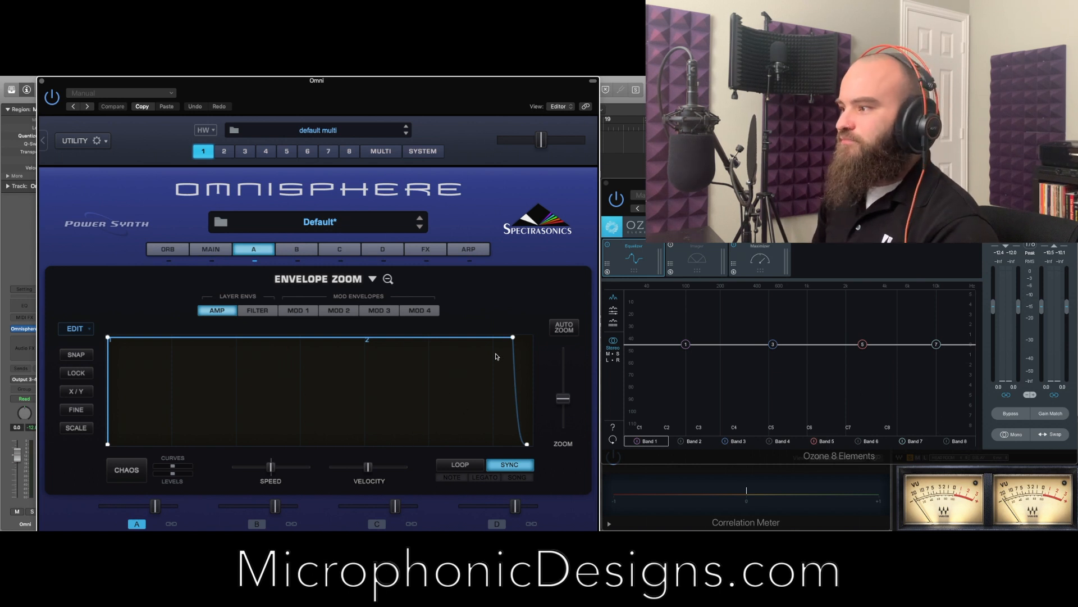
Move the amp envelope's attack peak to beat 3 and bend the attack into a slow-starting, steepening rise
{"action": "left_click_drag", "start_coordinate": [108, 339], "coordinate": [366, 340]}
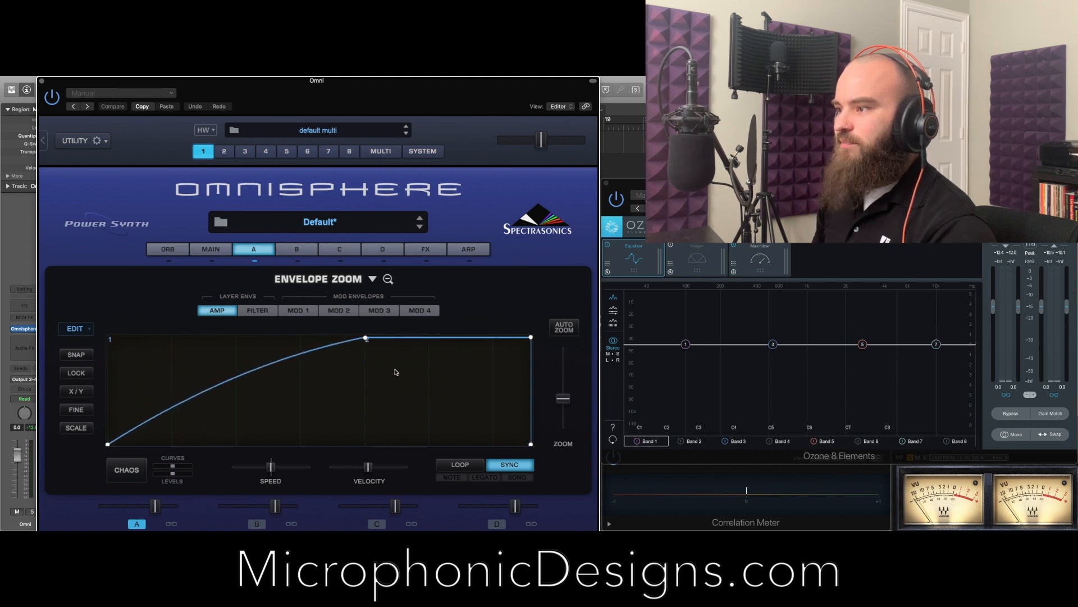
{"action": "left_click_drag", "start_coordinate": [566, 399], "coordinate": [564, 391]}
{"action": "left_click_drag", "start_coordinate": [211, 338], "coordinate": [312, 338]}
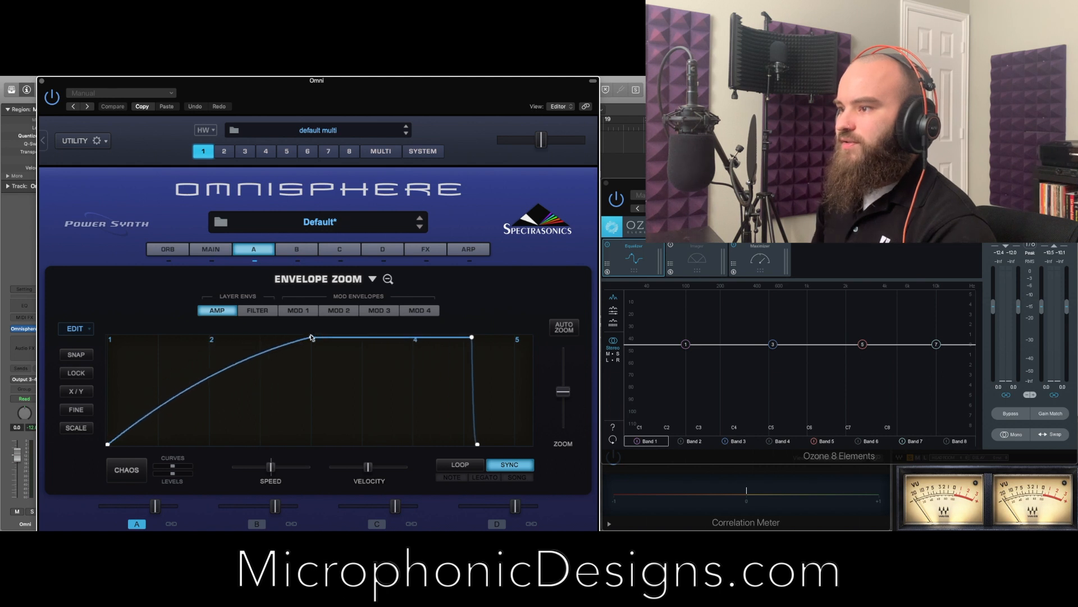
{"action": "left_click_drag", "start_coordinate": [244, 363], "coordinate": [244, 374]}
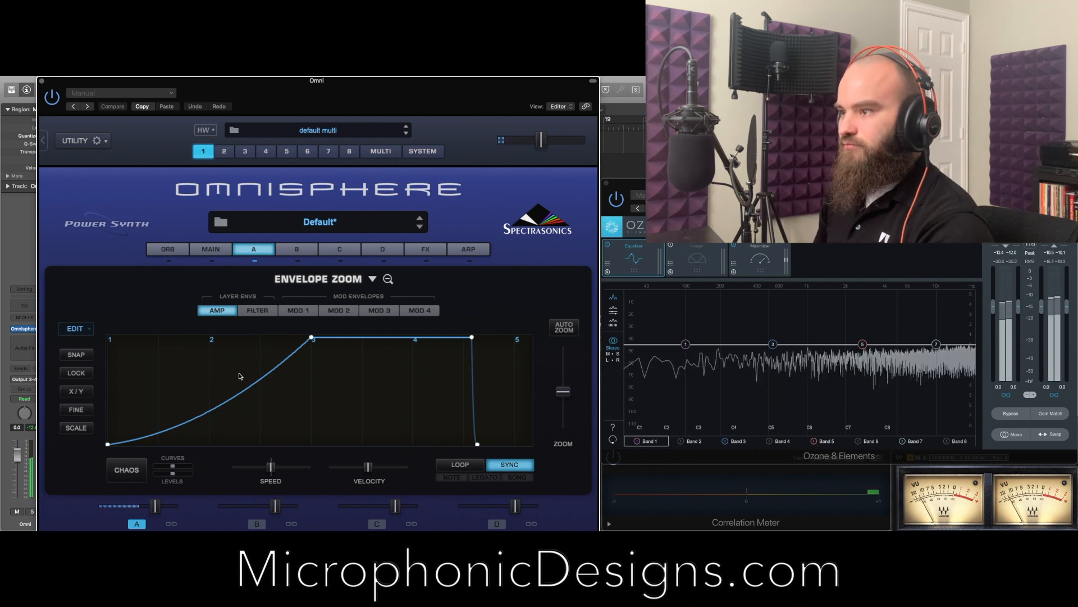
{"action": "left_click_drag", "start_coordinate": [273, 371], "coordinate": [273, 378]}
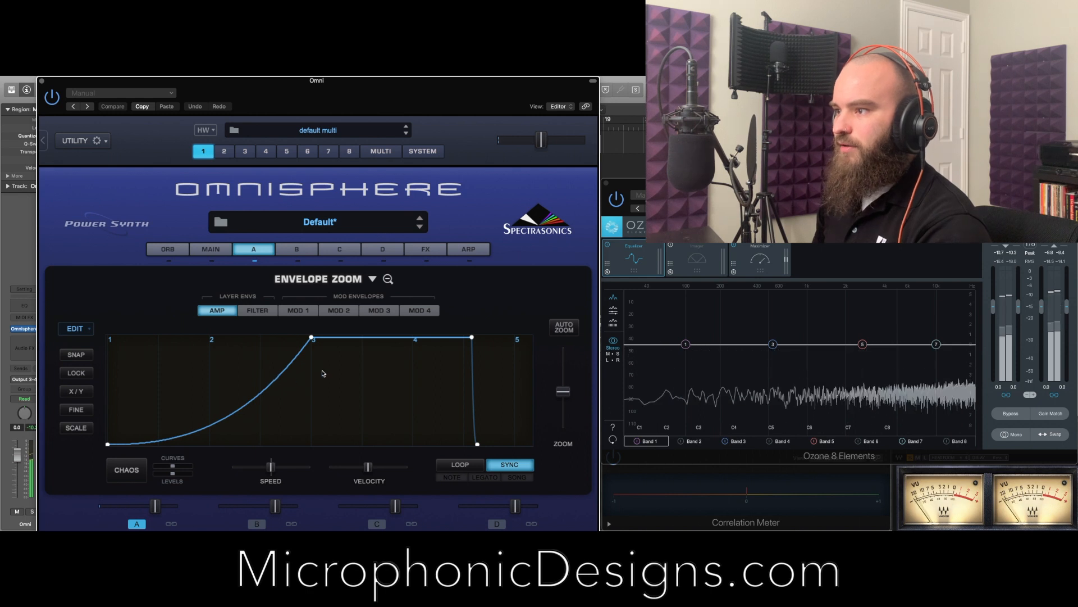
Add a breakpoint slightly below the amp envelope's peak at beat 3 so the attack ends in a short, steep jump
{"action": "mouse_move", "coordinate": [313, 350]}
{"action": "left_mouse_down"}
{"action": "mouse_move", "coordinate": [312, 371]}
{"action": "mouse_move", "coordinate": [316, 339]}
{"action": "left_mouse_up"}
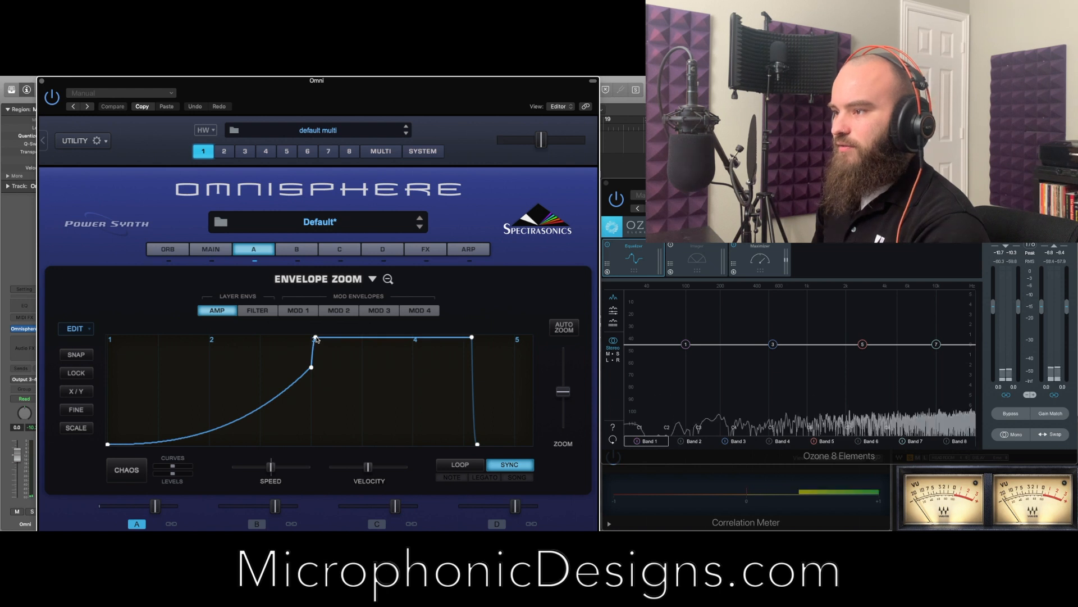
{"action": "left_click_drag", "start_coordinate": [311, 368], "coordinate": [312, 354]}
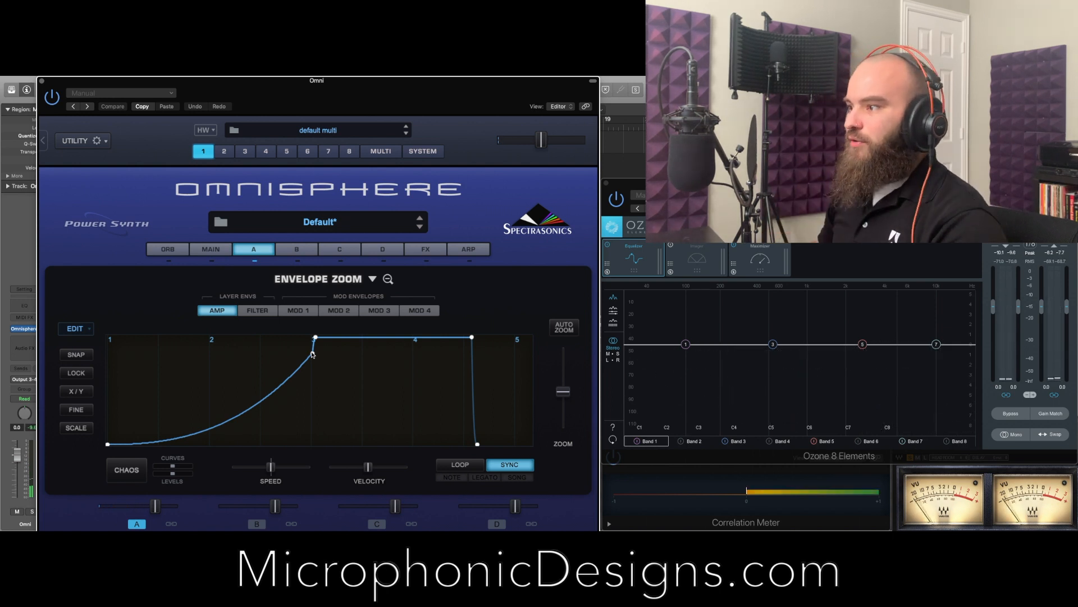
Shorten the amp envelope's hold to end at beat 4 and extend its release to beat 6 with a curved fall
{"action": "scroll", "coordinate": [393, 356], "scroll_direction": "right", "scroll_amount": 3}
{"action": "left_click_drag", "start_coordinate": [389, 338], "coordinate": [331, 339]}
{"action": "left_click_drag", "start_coordinate": [336, 444], "coordinate": [435, 444]}
{"action": "scroll", "coordinate": [385, 433], "scroll_direction": "right", "scroll_amount": 3}
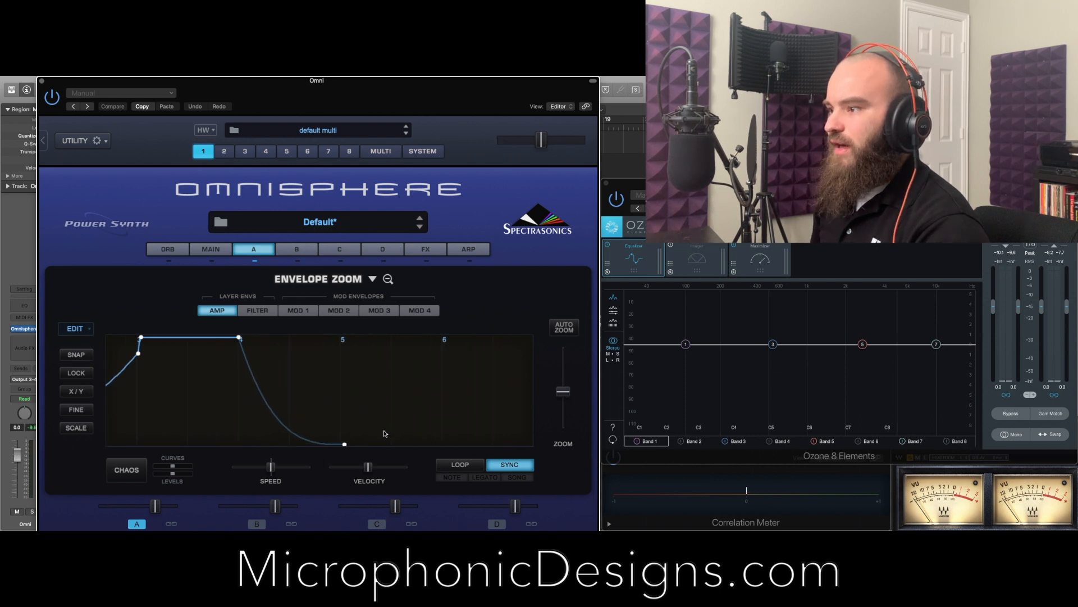
{"action": "left_click_drag", "start_coordinate": [348, 446], "coordinate": [444, 451]}
{"action": "scroll", "coordinate": [277, 407], "scroll_direction": "up", "scroll_amount": 10}
{"action": "scroll", "coordinate": [277, 407], "scroll_direction": "down", "scroll_amount": 10}
{"action": "scroll", "coordinate": [277, 407], "scroll_direction": "up", "scroll_amount": 3}
{"action": "left_click_drag", "start_coordinate": [277, 407], "coordinate": [330, 402]}
{"action": "left_click_drag", "start_coordinate": [565, 397], "coordinate": [566, 397]}
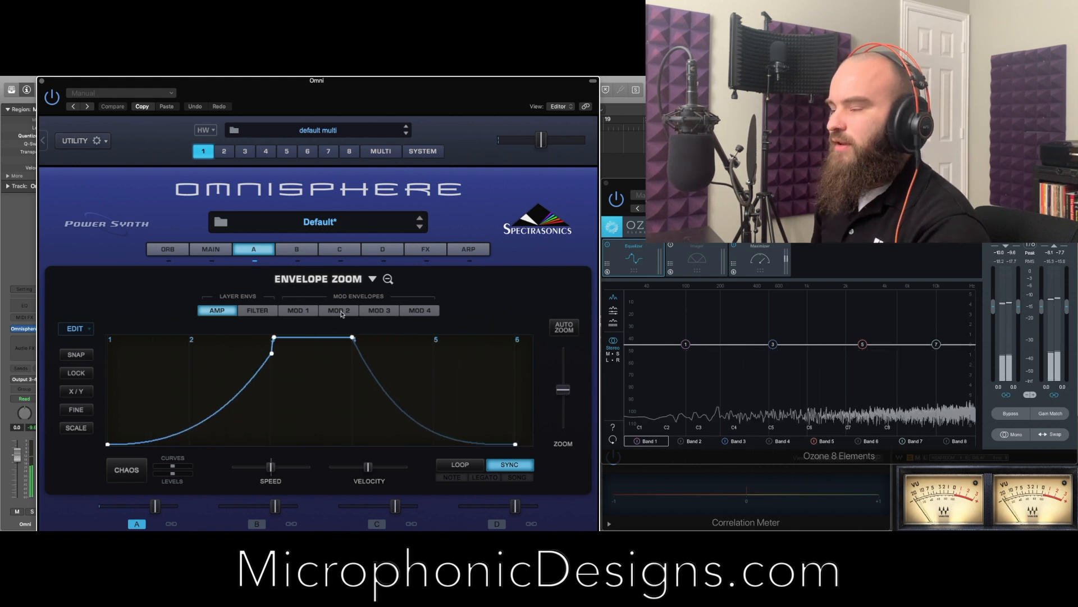
Enable layer A's Basic 12db Lowpass filter and raise its resonance and cutoff slightly
{"action": "left_click", "coordinate": [259, 250]}
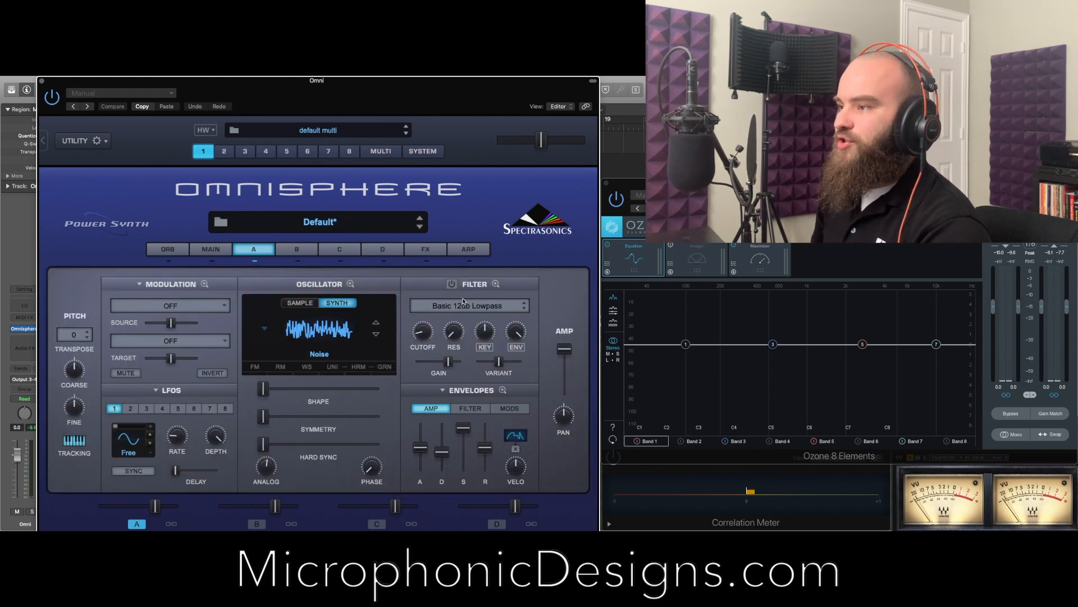
{"action": "left_click", "coordinate": [284, 254]}
{"action": "left_click", "coordinate": [269, 253]}
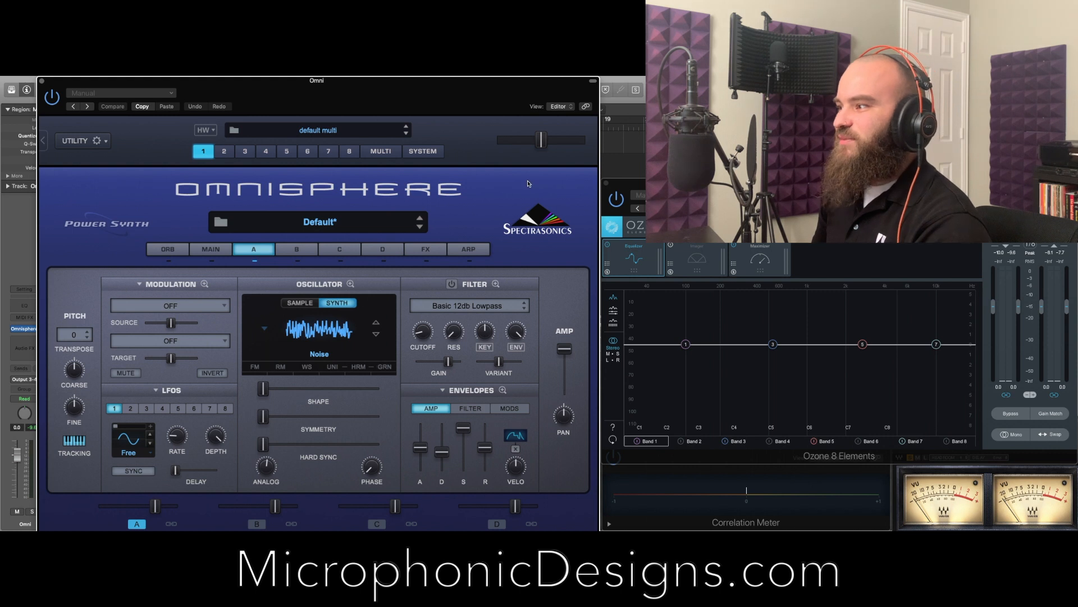
{"action": "left_click", "coordinate": [452, 285]}
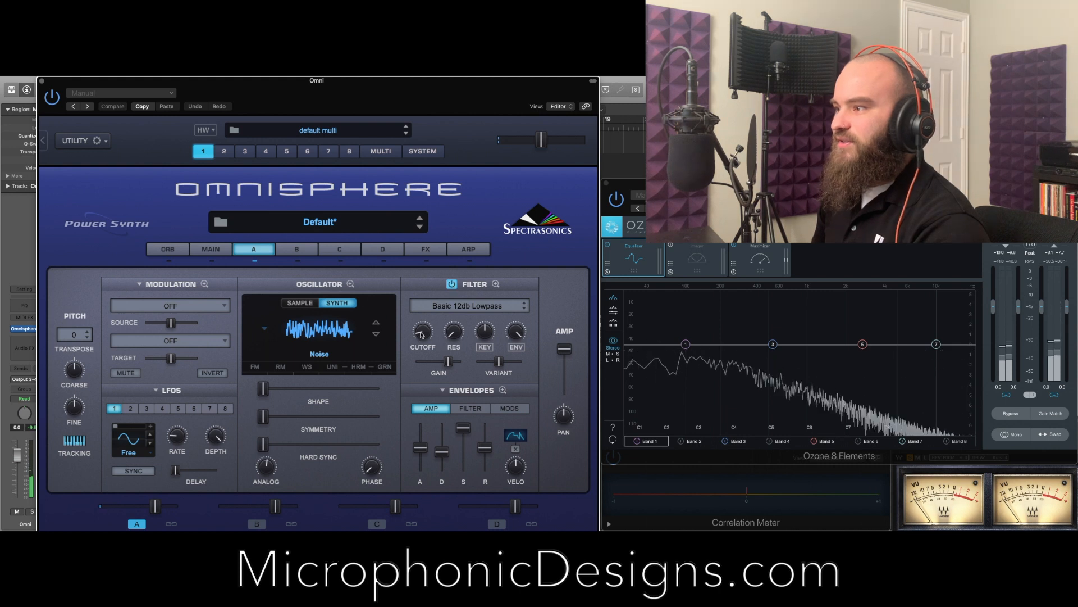
{"action": "mouse_move", "coordinate": [455, 327]}
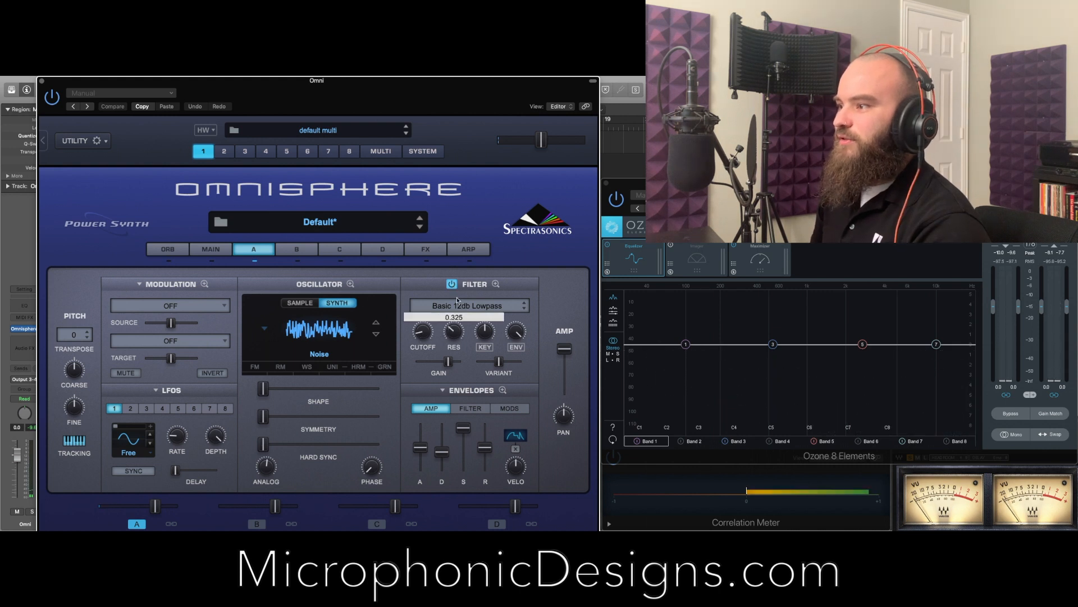
{"action": "mouse_move", "coordinate": [422, 336]}
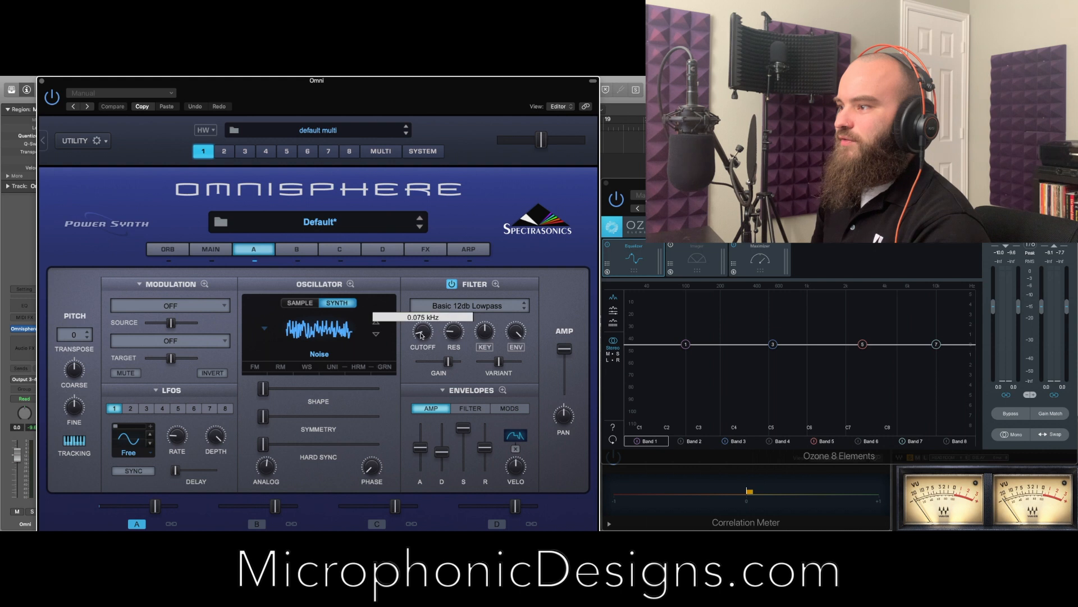
{"action": "left_click_drag", "start_coordinate": [422, 337], "coordinate": [421, 309]}
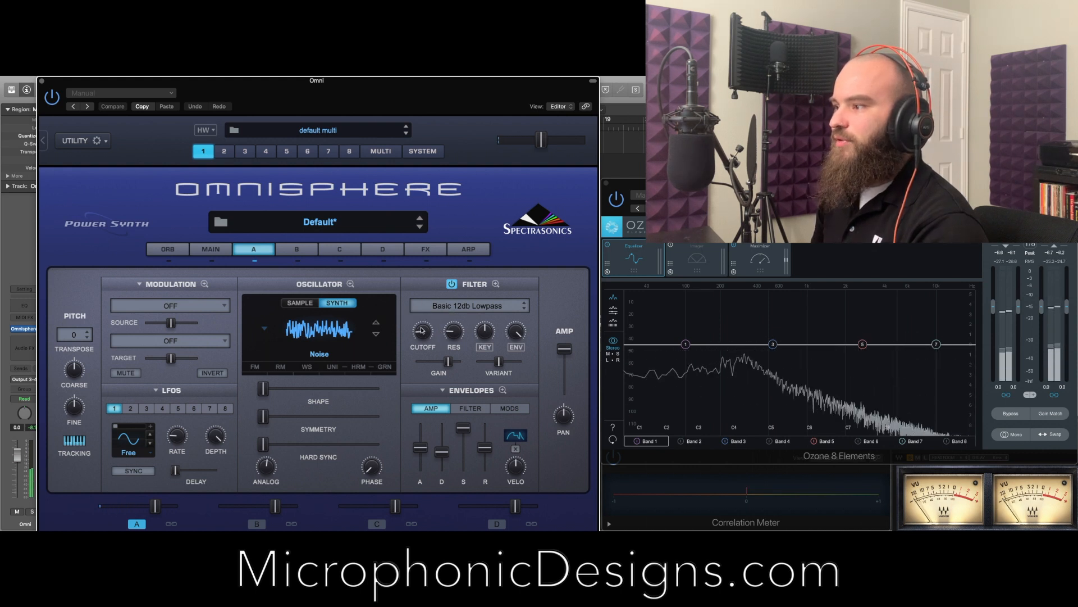
Check the shape of layer A's filter envelope in Envelope Zoom
{"action": "left_click", "coordinate": [499, 388]}
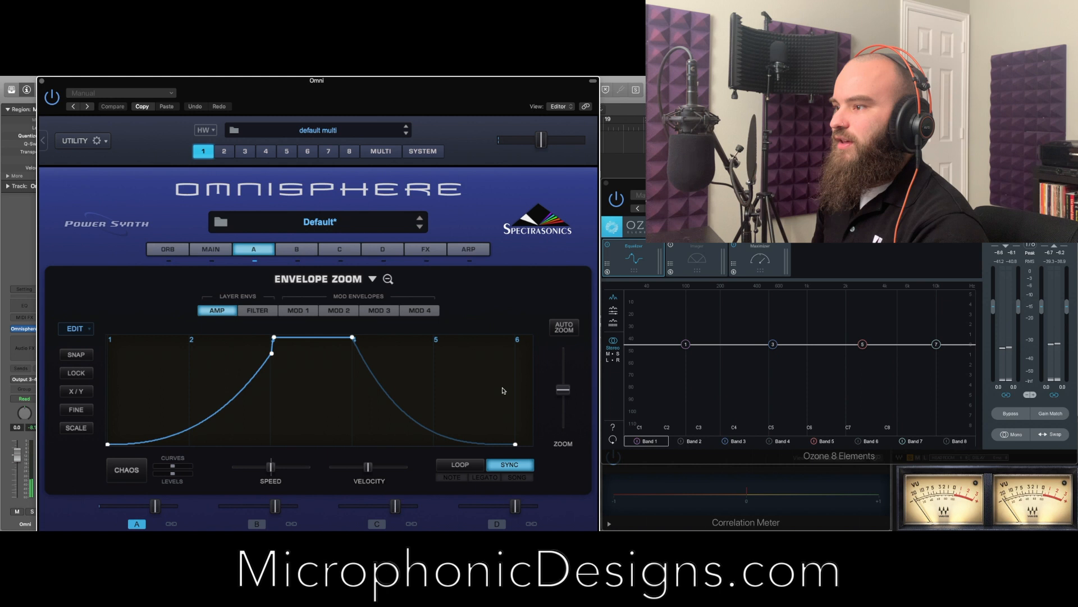
{"action": "left_click", "coordinate": [250, 311]}
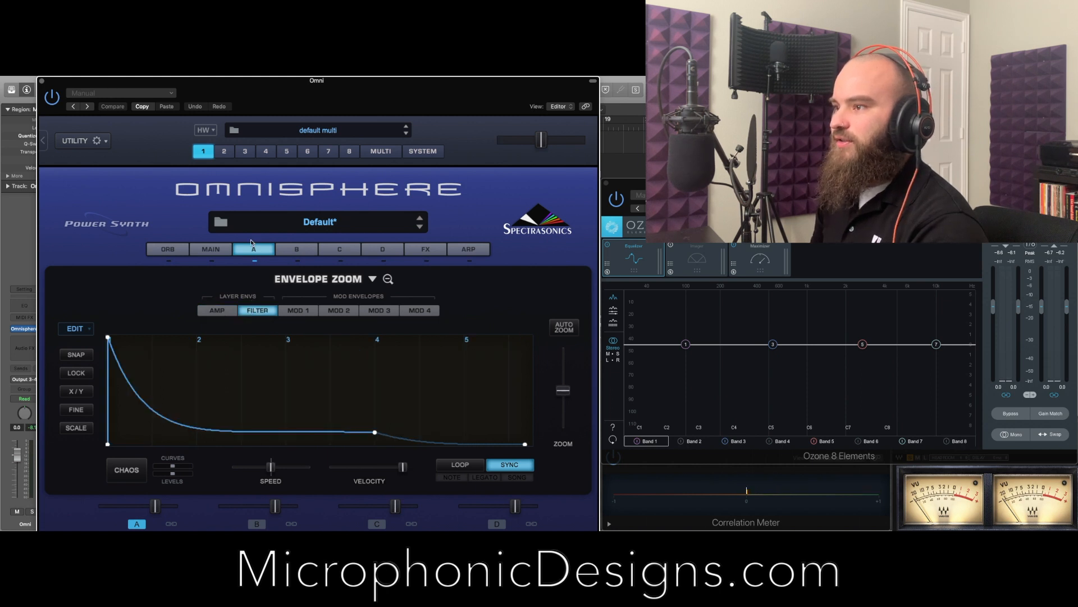
{"action": "left_click", "coordinate": [253, 249]}
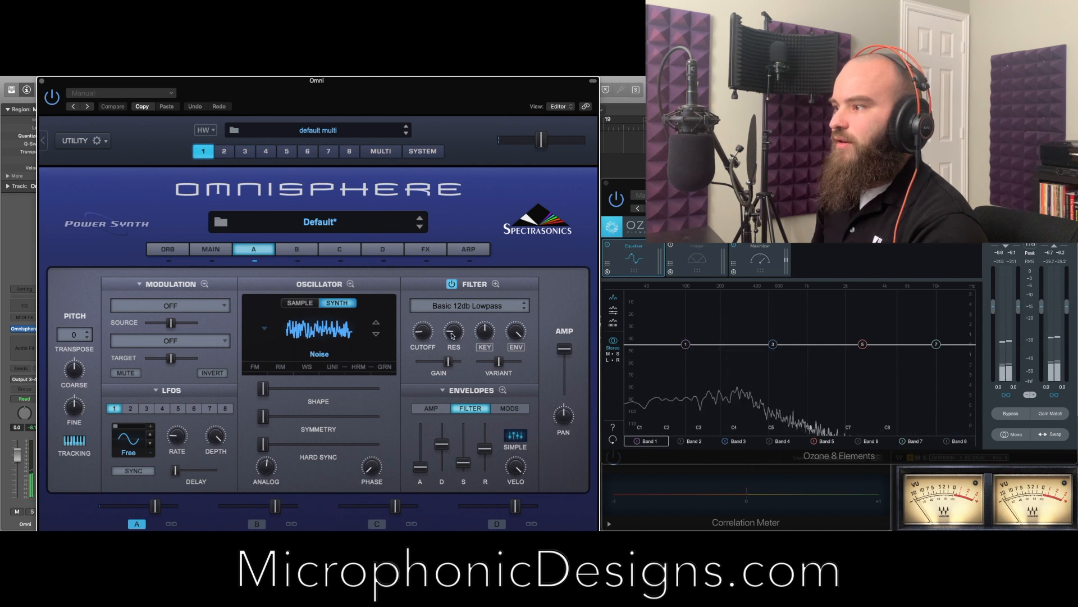
Move the Mod 1 envelope's attack peak to beat 3, enable Lock, and bend the attack into a nearly straight rise
{"action": "left_click", "coordinate": [502, 389]}
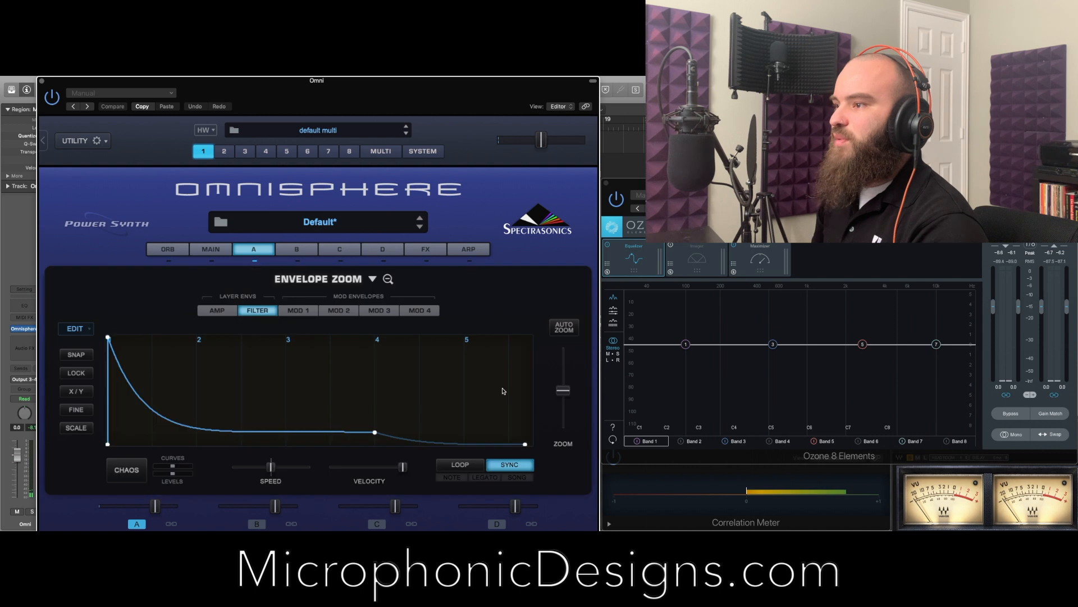
{"action": "left_click", "coordinate": [299, 310]}
{"action": "left_click_drag", "start_coordinate": [108, 338], "coordinate": [287, 336]}
{"action": "left_click", "coordinate": [78, 374]}
{"action": "left_click_drag", "start_coordinate": [220, 352], "coordinate": [221, 362]}
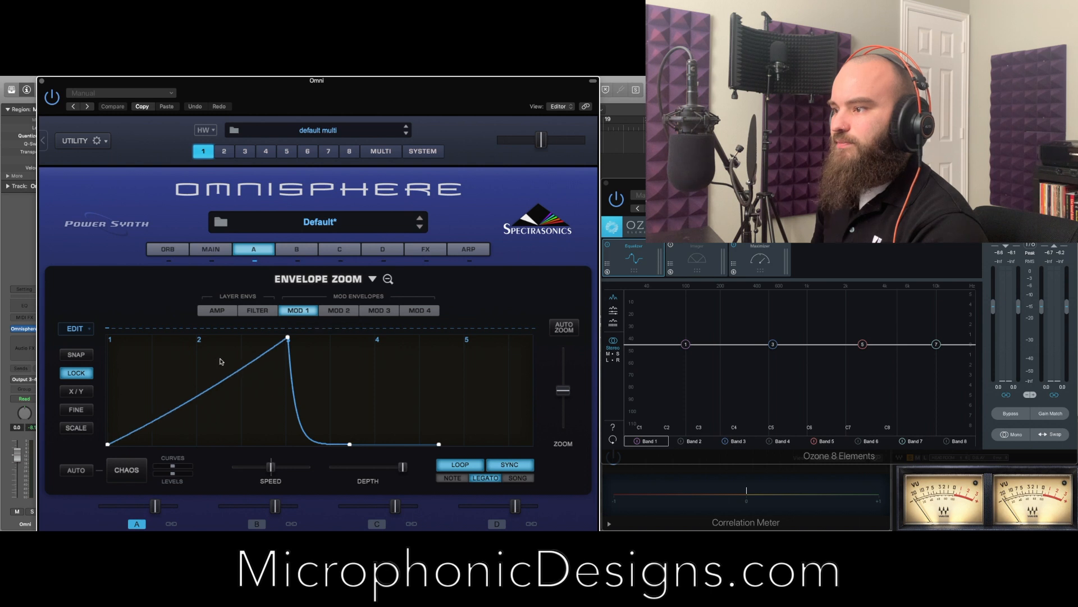
Hold the Mod 1 envelope at full level until beat 4 and lower its extended end point to zero with a curved fall
{"action": "left_click_drag", "start_coordinate": [346, 443], "coordinate": [376, 337]}
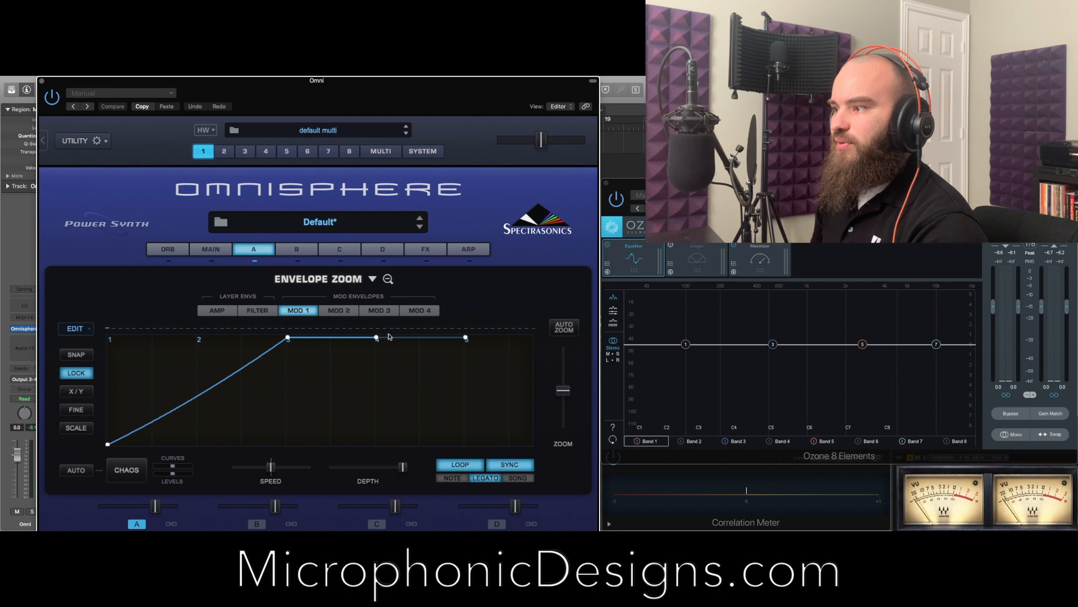
{"action": "left_click_drag", "start_coordinate": [466, 338], "coordinate": [488, 436]}
{"action": "left_click_drag", "start_coordinate": [505, 400], "coordinate": [425, 400]}
{"action": "left_click_drag", "start_coordinate": [406, 436], "coordinate": [475, 448]}
{"action": "left_click_drag", "start_coordinate": [366, 438], "coordinate": [367, 433]}
{"action": "left_click_drag", "start_coordinate": [264, 410], "coordinate": [339, 414]}
{"action": "left_click", "coordinate": [262, 254]}
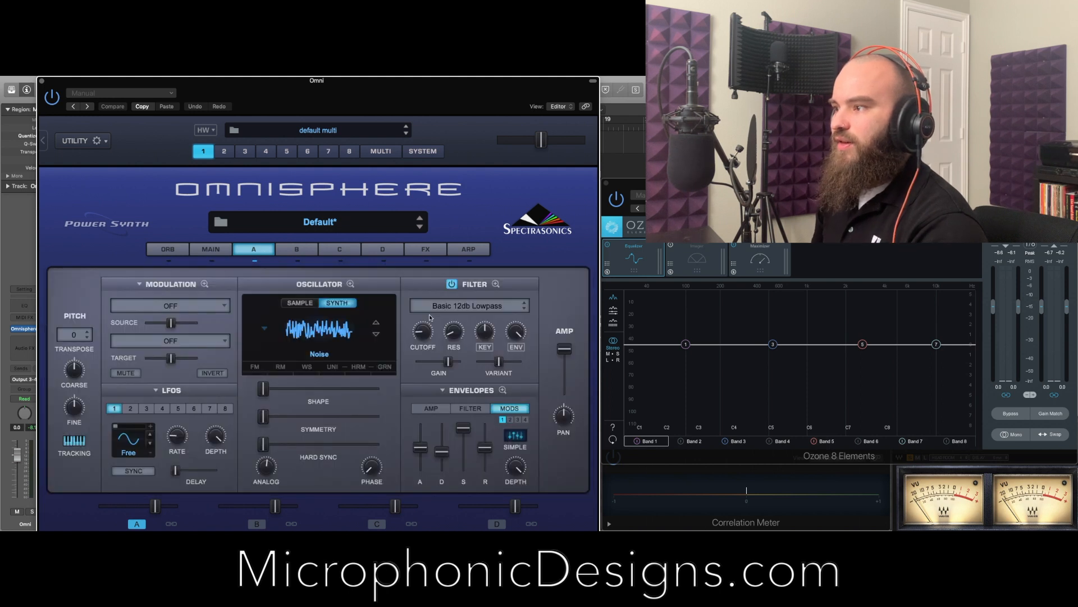
{"action": "right_click", "coordinate": [444, 333]}
{"action": "mouse_move", "coordinate": [465, 349]}
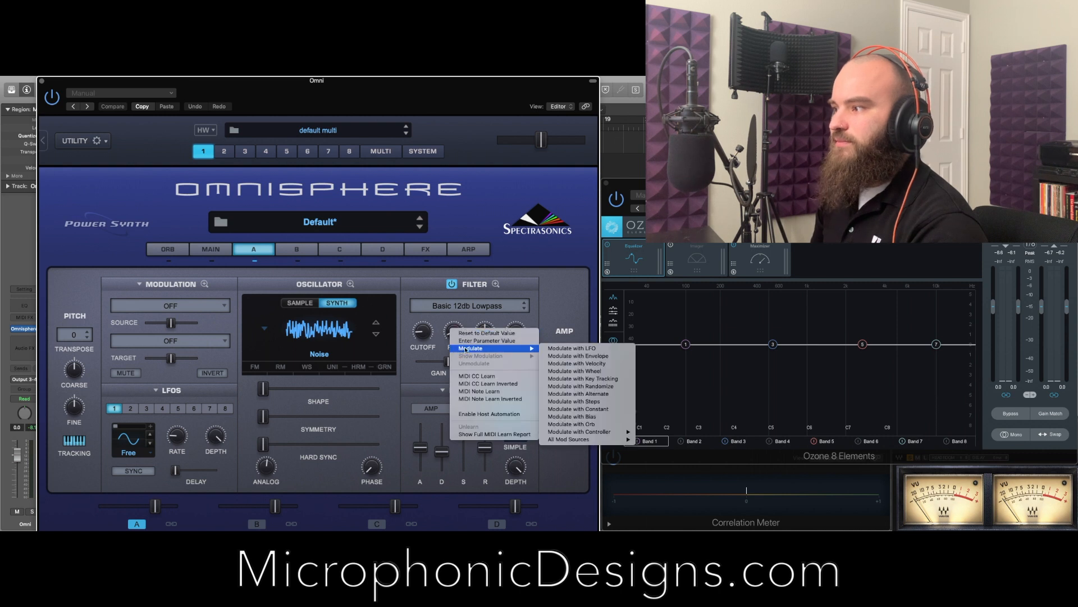
{"action": "left_click", "coordinate": [391, 359]}
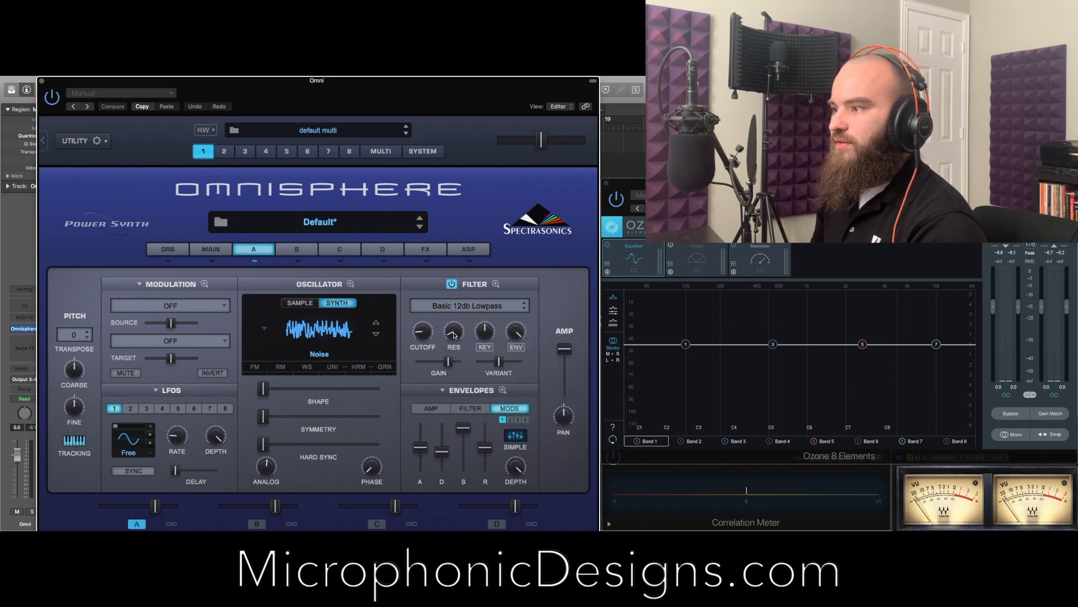
Modulate layer A's filter resonance with Mod Envelope1 and reduce both the routing's source amount and target depth
{"action": "right_click", "coordinate": [455, 335]}
{"action": "mouse_move", "coordinate": [464, 349]}
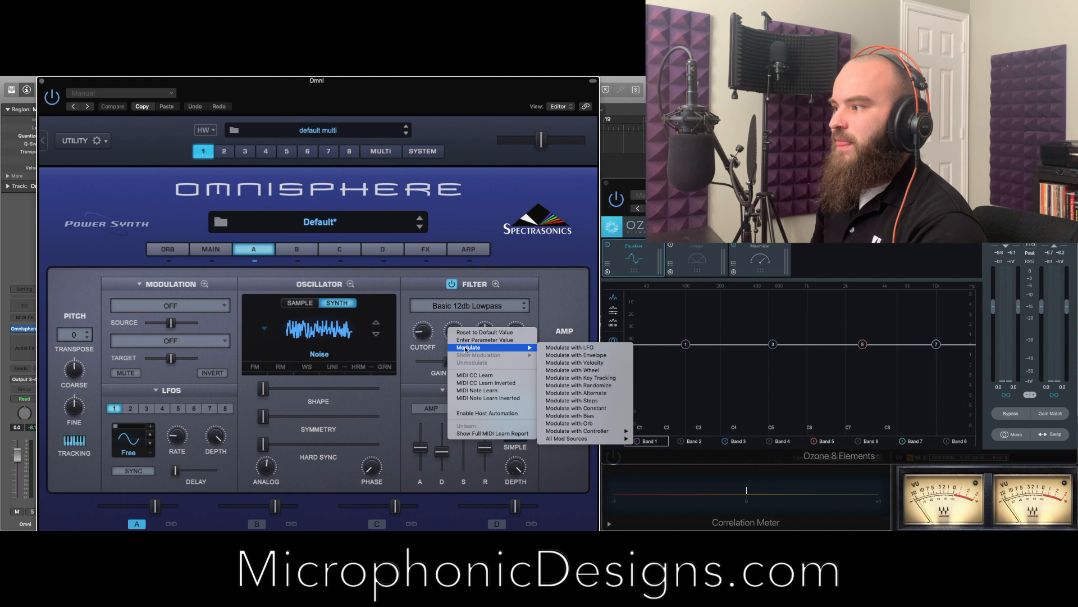
{"action": "left_click", "coordinate": [579, 355]}
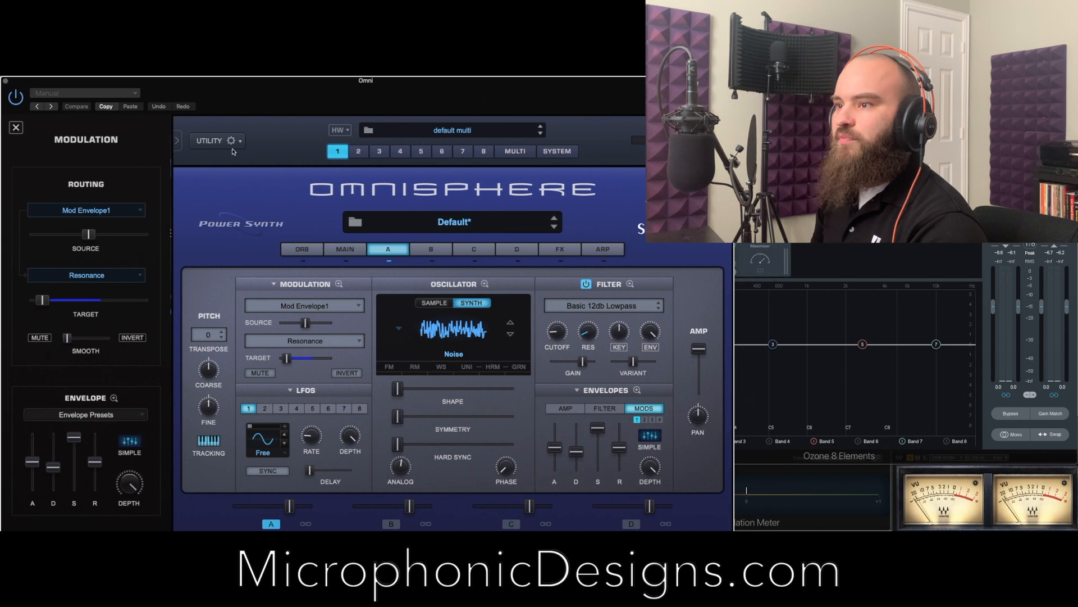
{"action": "left_click", "coordinate": [61, 208]}
{"action": "left_click_drag", "start_coordinate": [32, 293], "coordinate": [34, 291]}
{"action": "left_click_drag", "start_coordinate": [84, 242], "coordinate": [85, 240]}
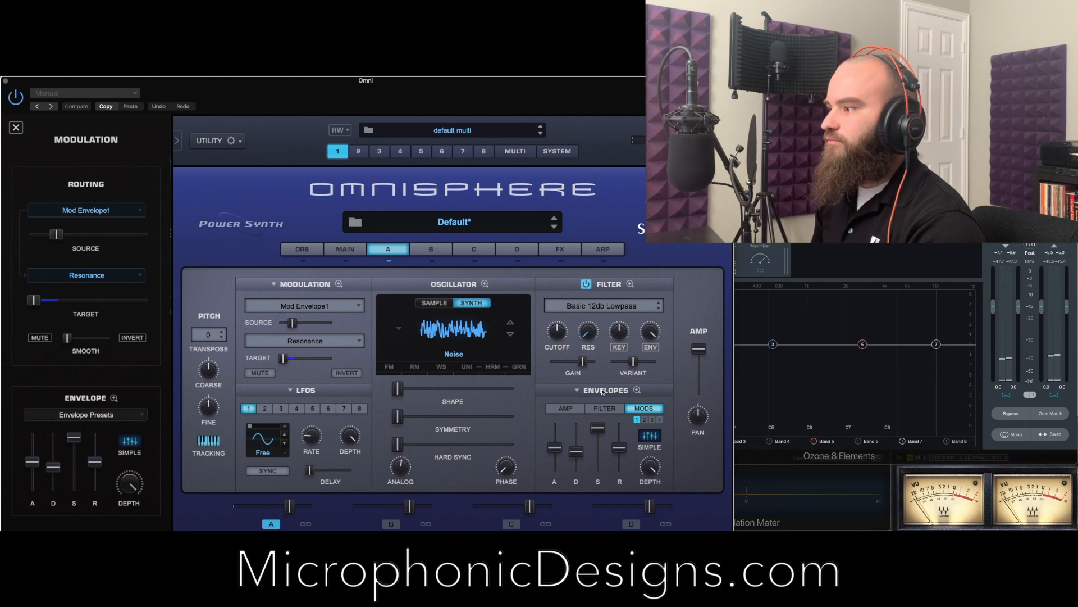
Turn off looping for the Mod 1 envelope in Envelope Zoom and compare it with the amp and filter envelopes
{"action": "left_click", "coordinate": [638, 391]}
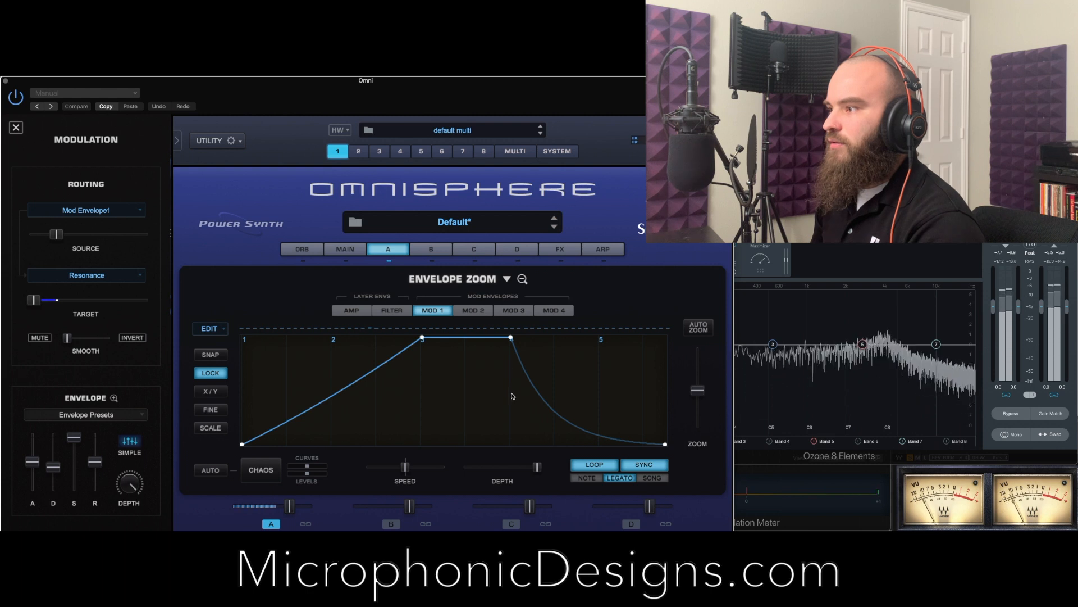
{"action": "left_click", "coordinate": [599, 468]}
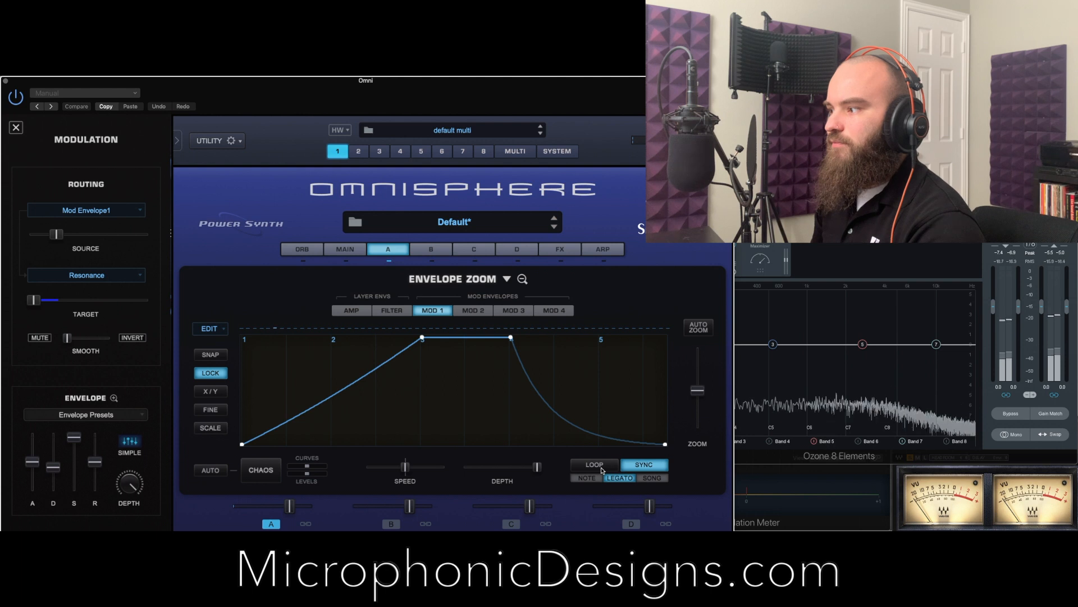
{"action": "left_click", "coordinate": [354, 310]}
{"action": "left_click", "coordinate": [424, 306]}
{"action": "left_click", "coordinate": [393, 312]}
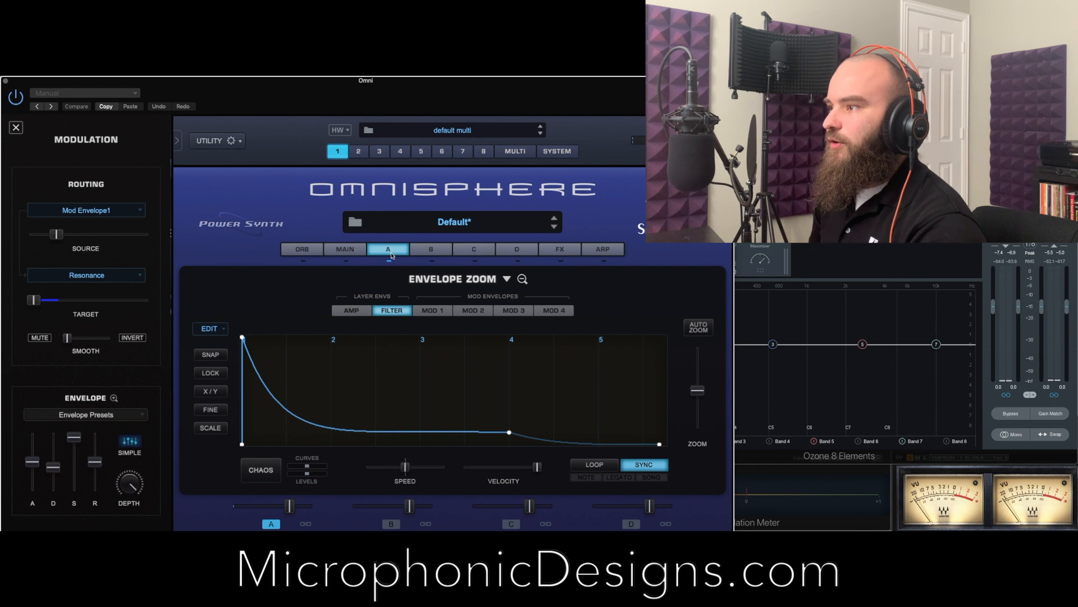
Lower the amp envelope's full-level hold point to zero at beat 5 and bend the fall from the peak into a steeper curve
{"action": "left_click", "coordinate": [386, 251]}
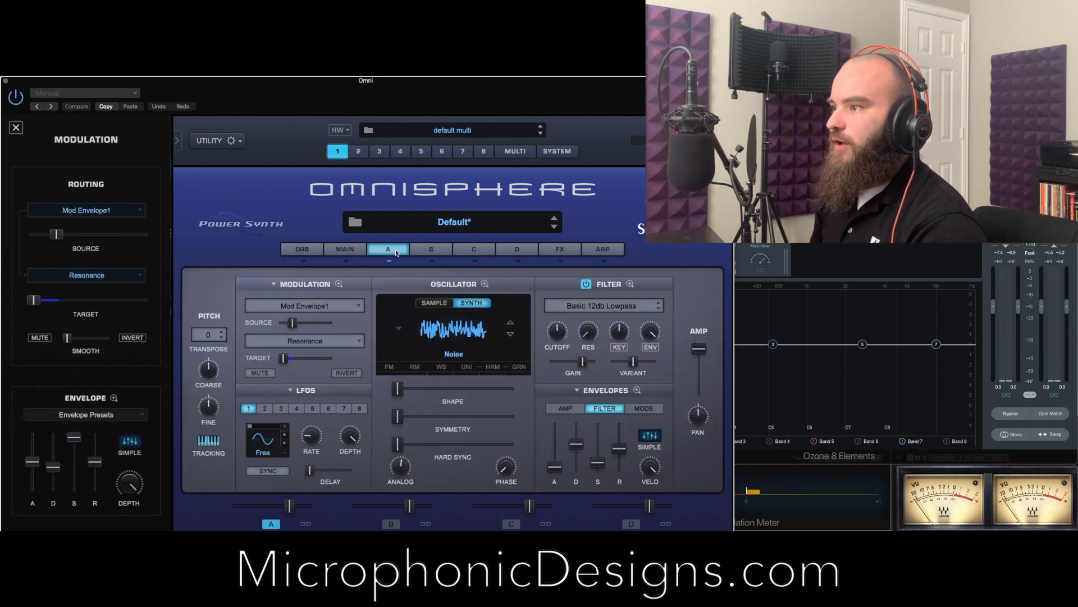
{"action": "left_click", "coordinate": [637, 390]}
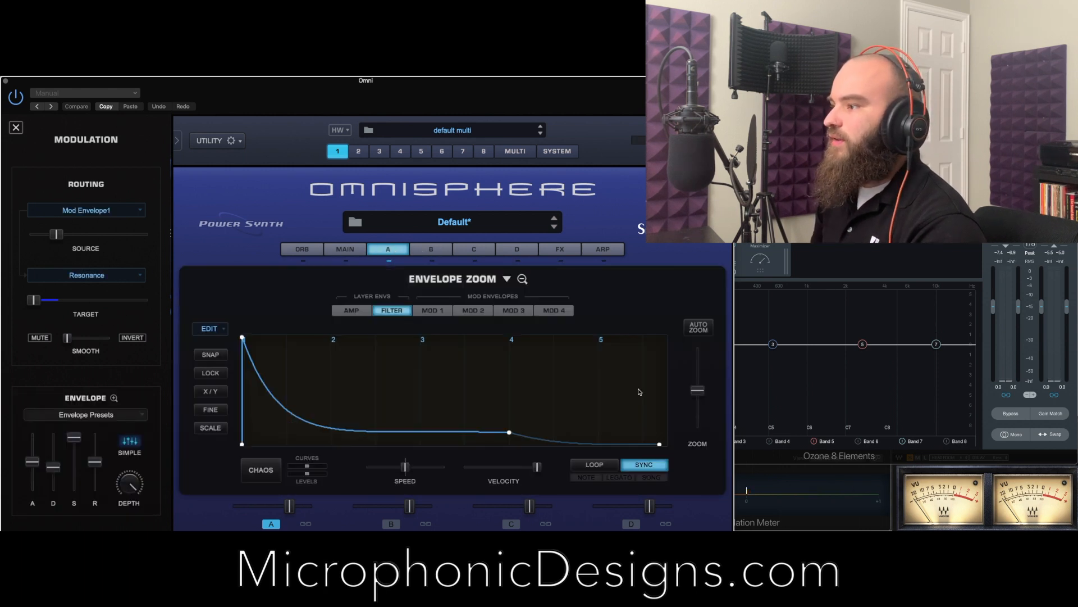
{"action": "left_click", "coordinate": [351, 310]}
{"action": "left_click", "coordinate": [392, 310]}
{"action": "left_click", "coordinate": [352, 310]}
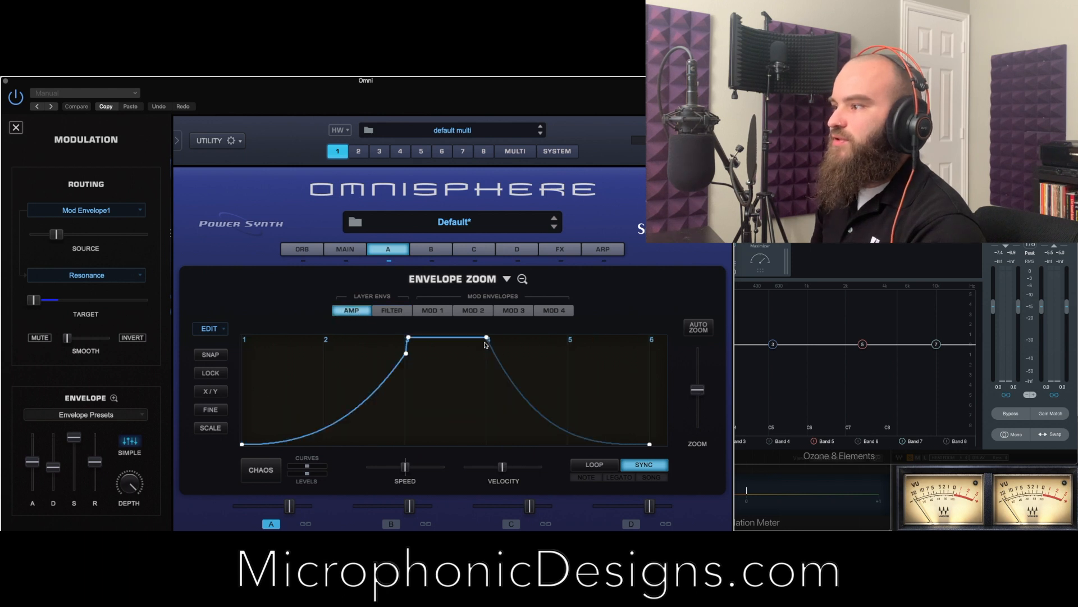
{"action": "mouse_move", "coordinate": [486, 337]}
{"action": "left_mouse_down"}
{"action": "mouse_move", "coordinate": [578, 433]}
{"action": "mouse_move", "coordinate": [569, 453]}
{"action": "left_mouse_up"}
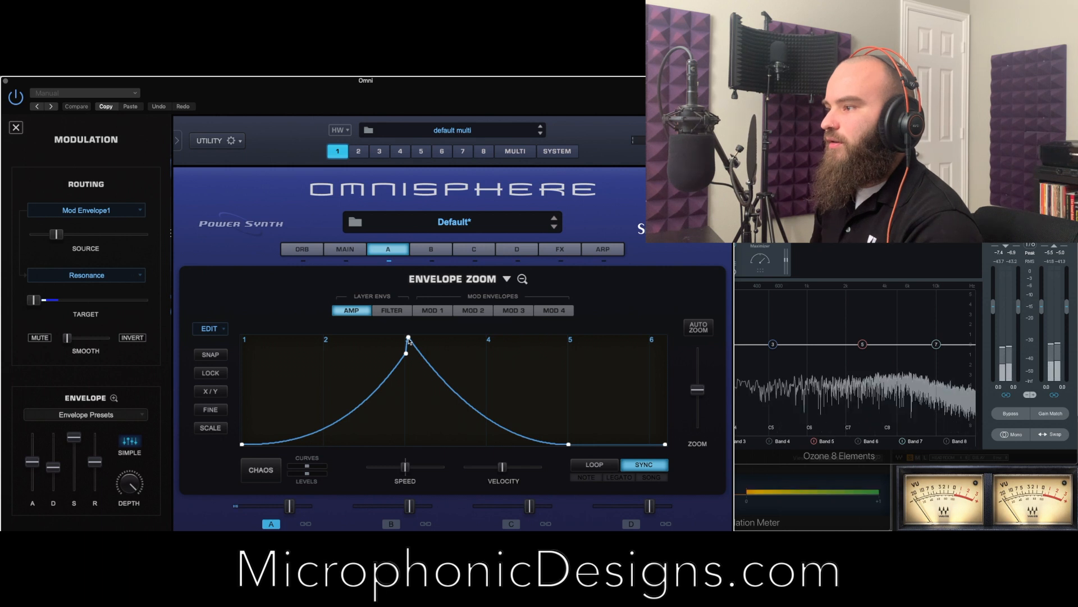
{"action": "left_click_drag", "start_coordinate": [427, 354], "coordinate": [437, 404]}
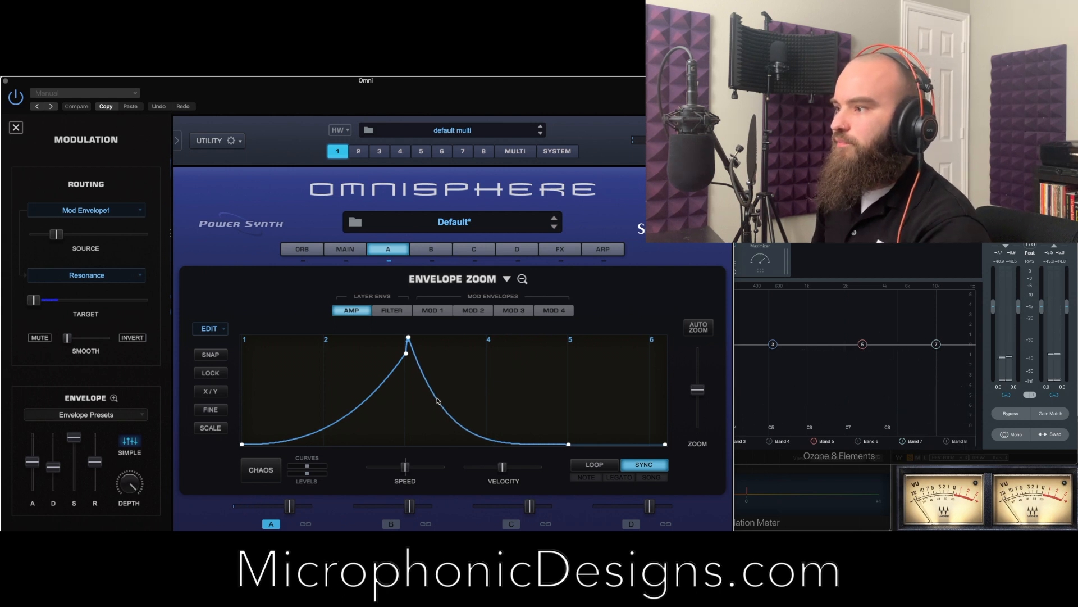
Shape the filter envelope to rise from zero to a peak at beat 3 and place its low sustain point at beat 5
{"action": "left_click", "coordinate": [391, 310]}
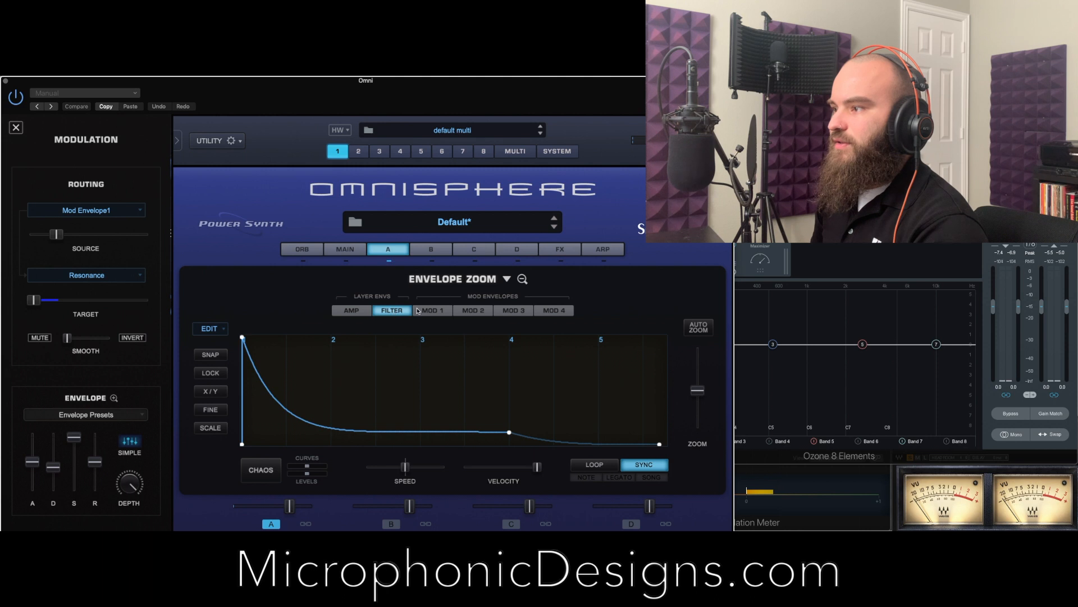
{"action": "left_click", "coordinate": [418, 311]}
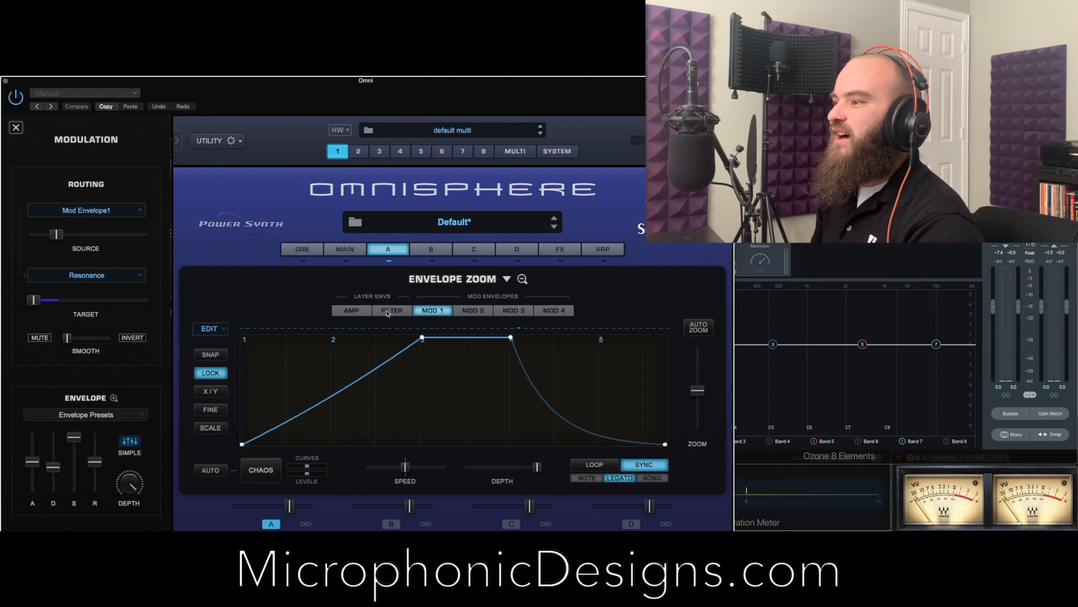
{"action": "left_click", "coordinate": [351, 311]}
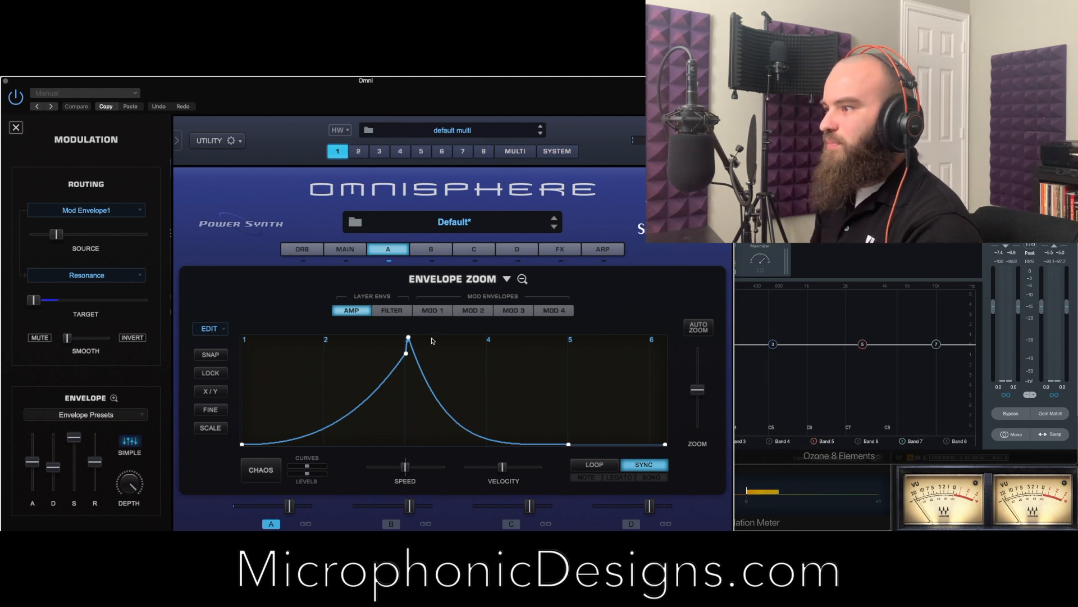
{"action": "left_click", "coordinate": [393, 313]}
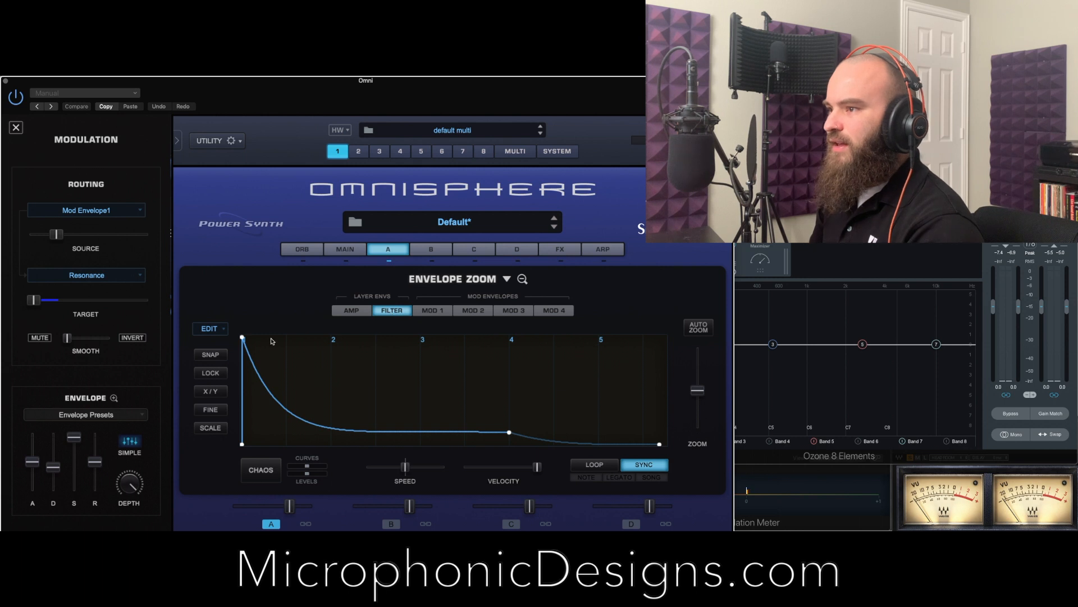
{"action": "left_click_drag", "start_coordinate": [242, 337], "coordinate": [372, 360]}
{"action": "left_click_drag", "start_coordinate": [528, 382], "coordinate": [429, 382]}
{"action": "left_click_drag", "start_coordinate": [590, 435], "coordinate": [502, 442]}
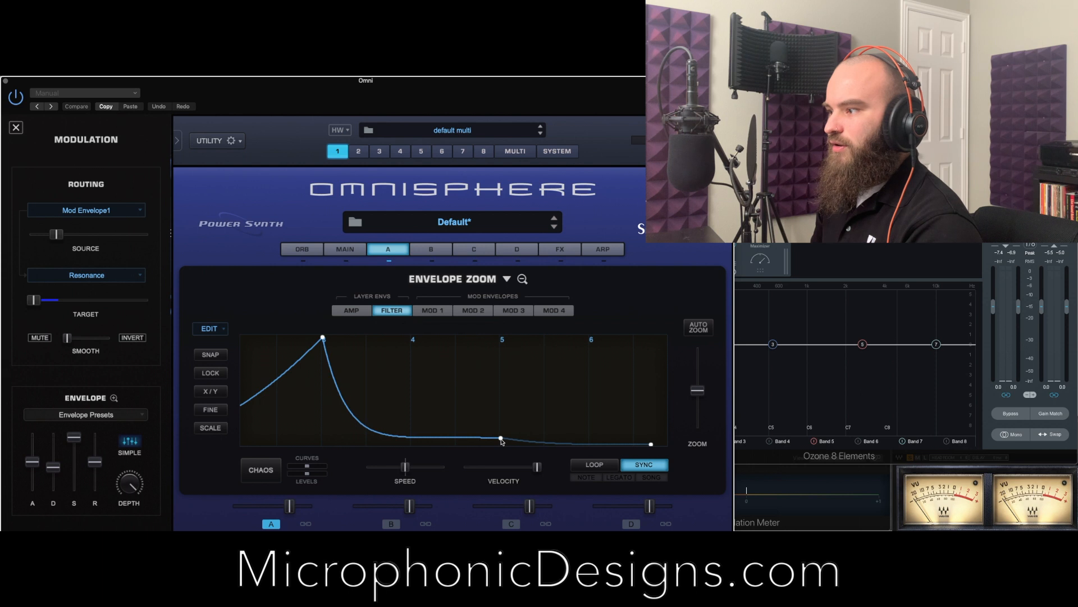
{"action": "left_click_drag", "start_coordinate": [403, 405], "coordinate": [492, 408]}
{"action": "left_click_drag", "start_coordinate": [245, 447], "coordinate": [241, 420]}
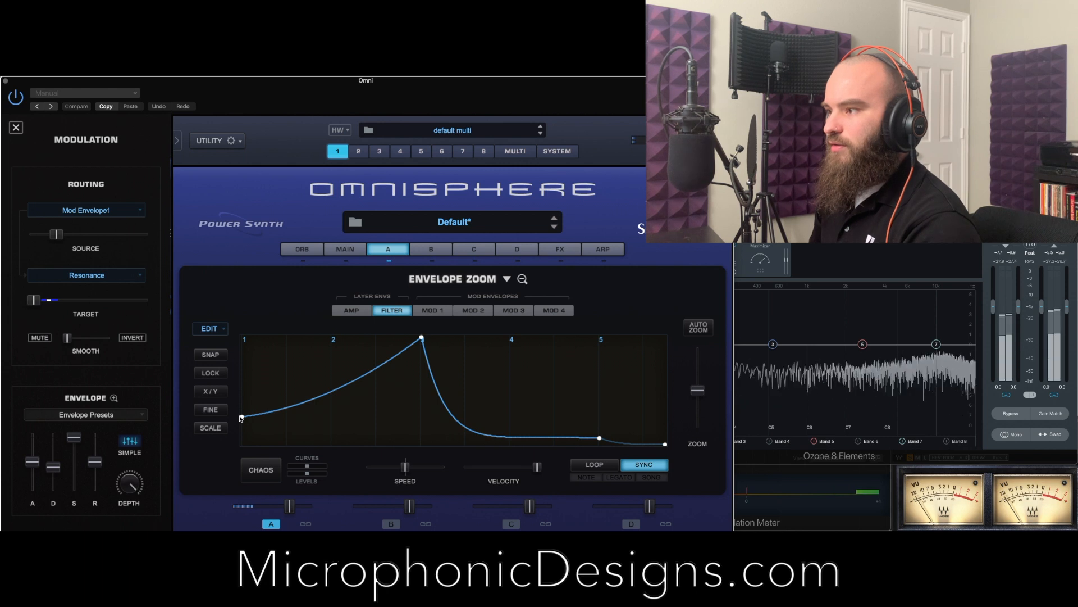
{"action": "left_click_drag", "start_coordinate": [242, 428], "coordinate": [242, 461]}
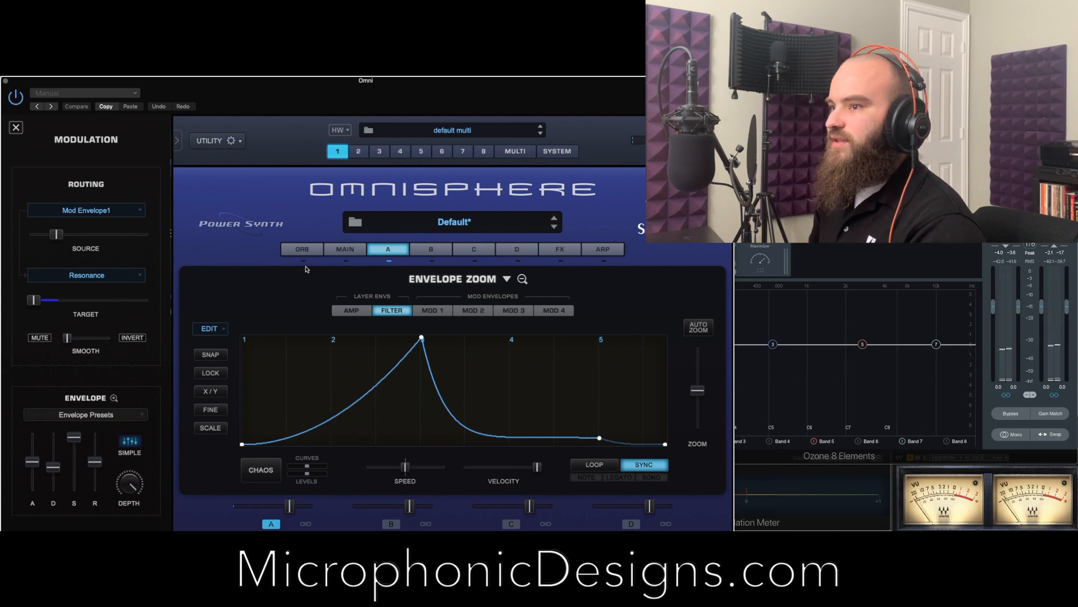
Reduce the Mod Envelope1 source amount on the resonance routing slightly and recheck the amp and filter envelopes
{"action": "left_click_drag", "start_coordinate": [58, 238], "coordinate": [52, 241]}
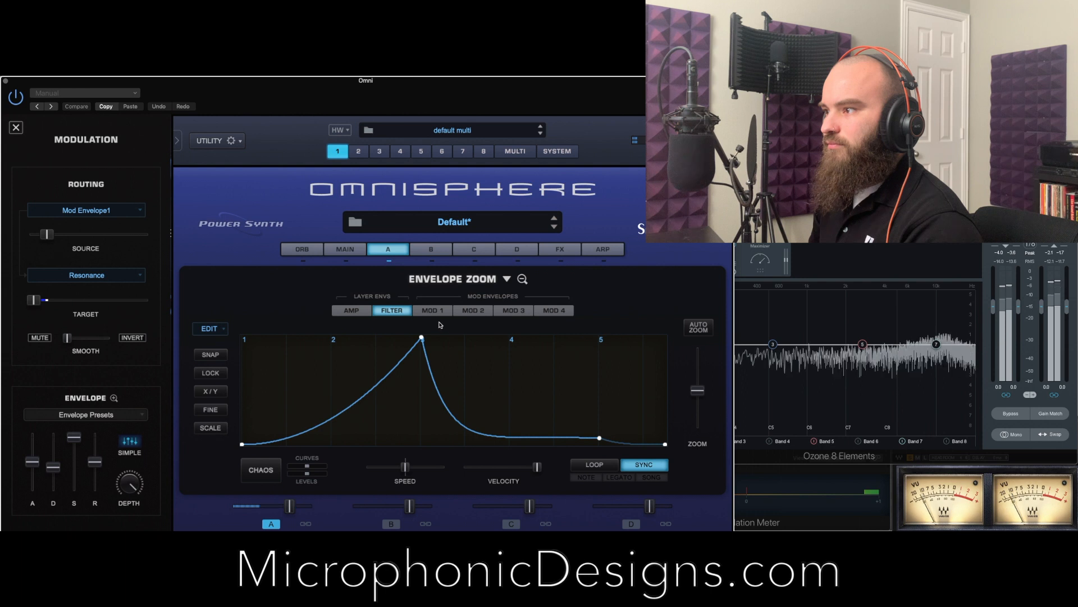
{"action": "left_click", "coordinate": [363, 314]}
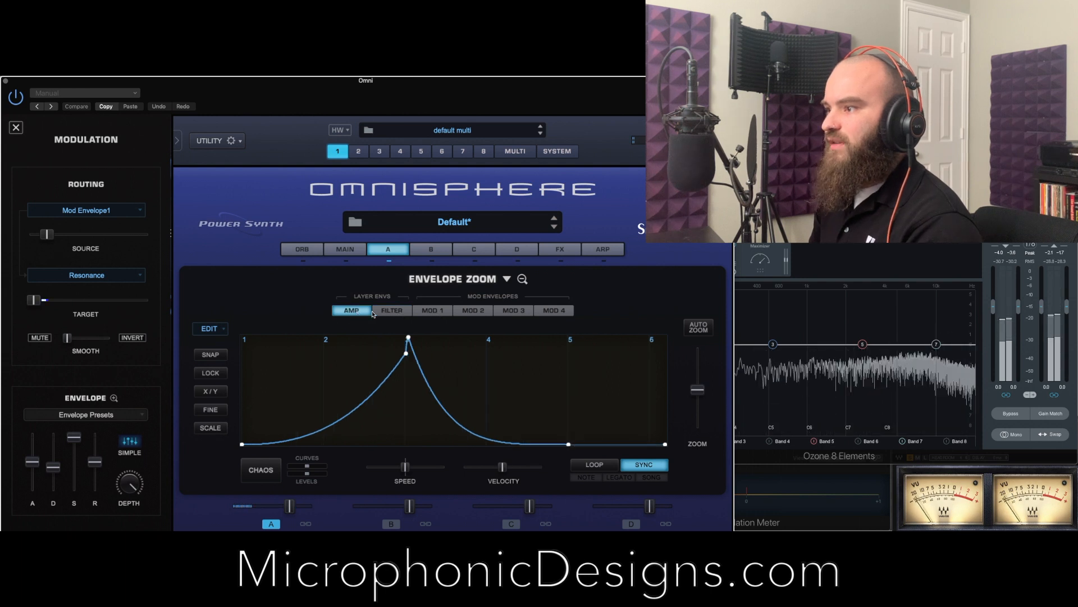
{"action": "left_click", "coordinate": [389, 312]}
Enable layer B in place of layer A and give its oscillator the Prologue Square Fat waveform with symmetry at about 0.966
{"action": "left_click", "coordinate": [391, 251]}
{"action": "left_click", "coordinate": [433, 252]}
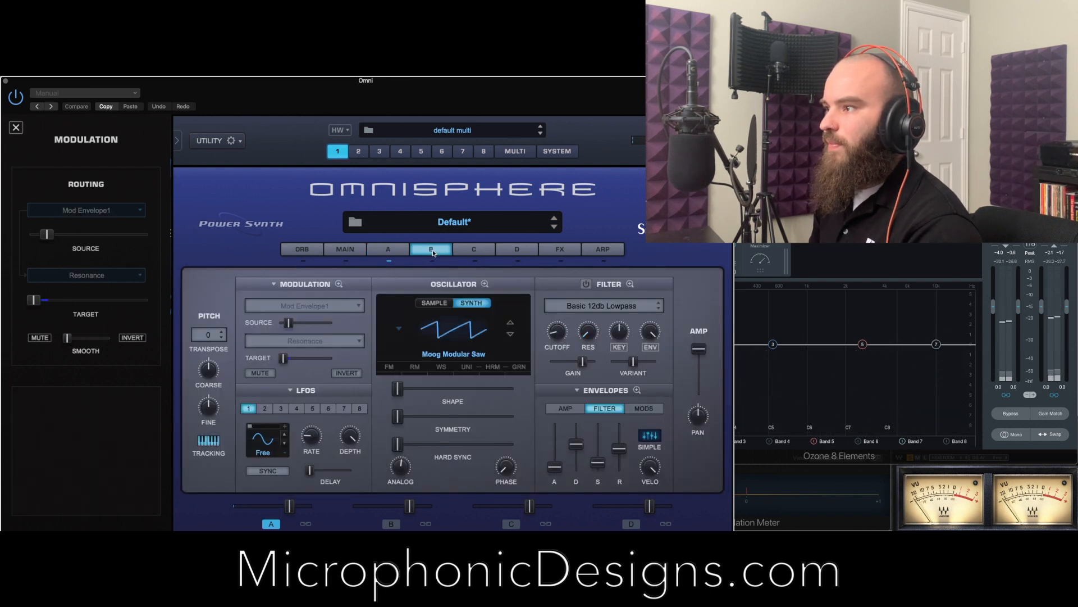
{"action": "left_click", "coordinate": [393, 251]}
{"action": "left_click", "coordinate": [425, 251]}
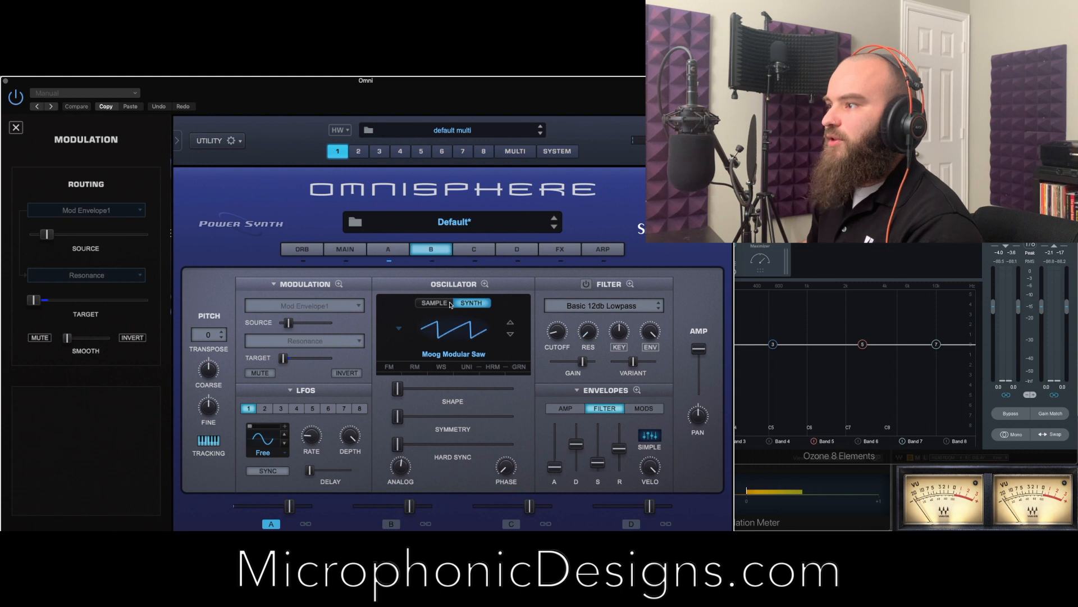
{"action": "left_click", "coordinate": [469, 319]}
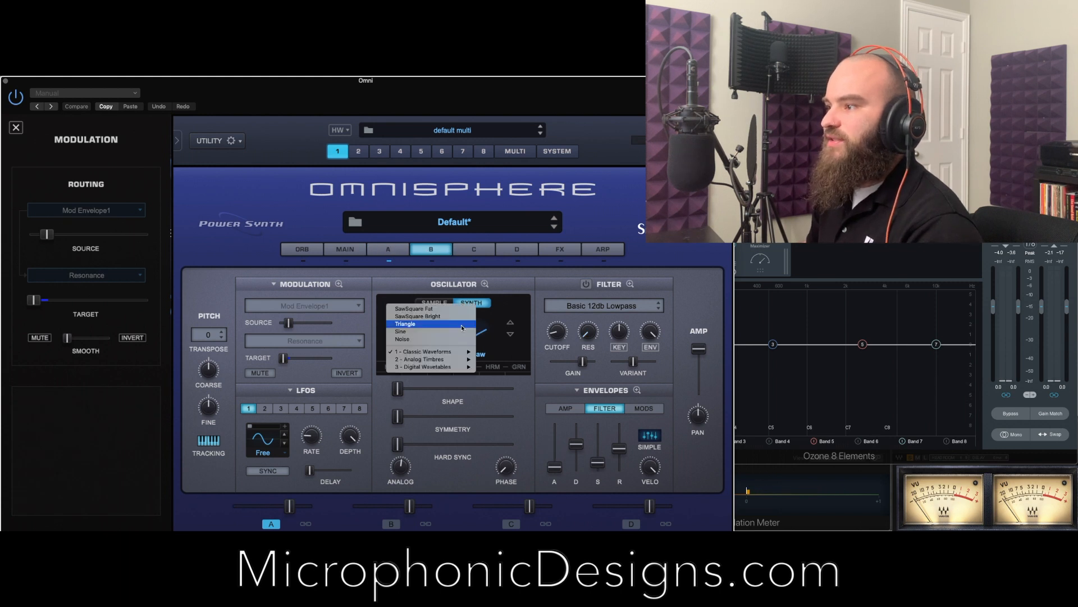
{"action": "mouse_move", "coordinate": [435, 351]}
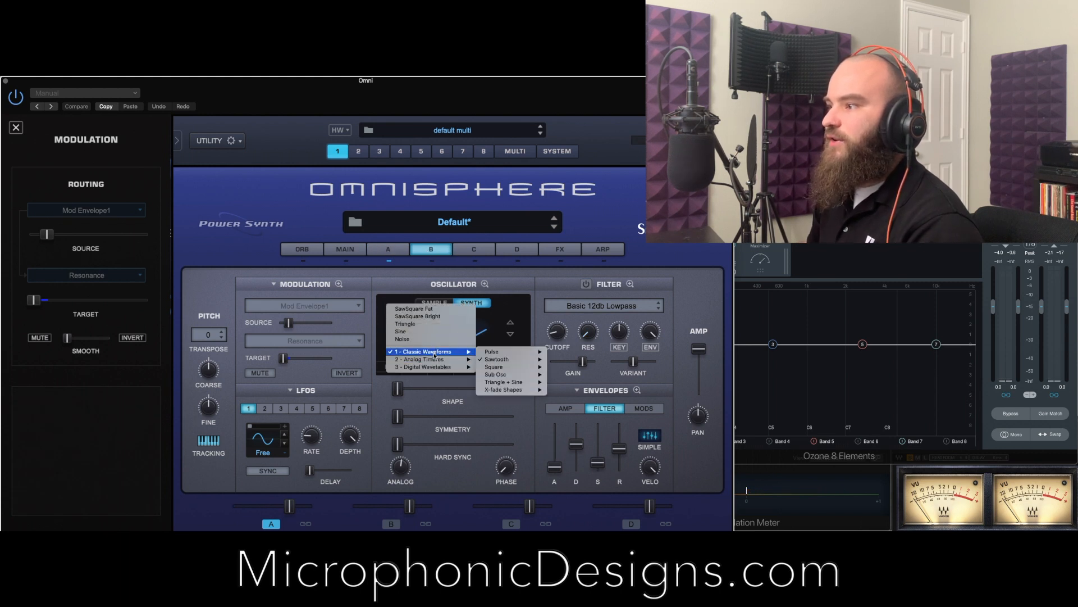
{"action": "mouse_move", "coordinate": [507, 367]}
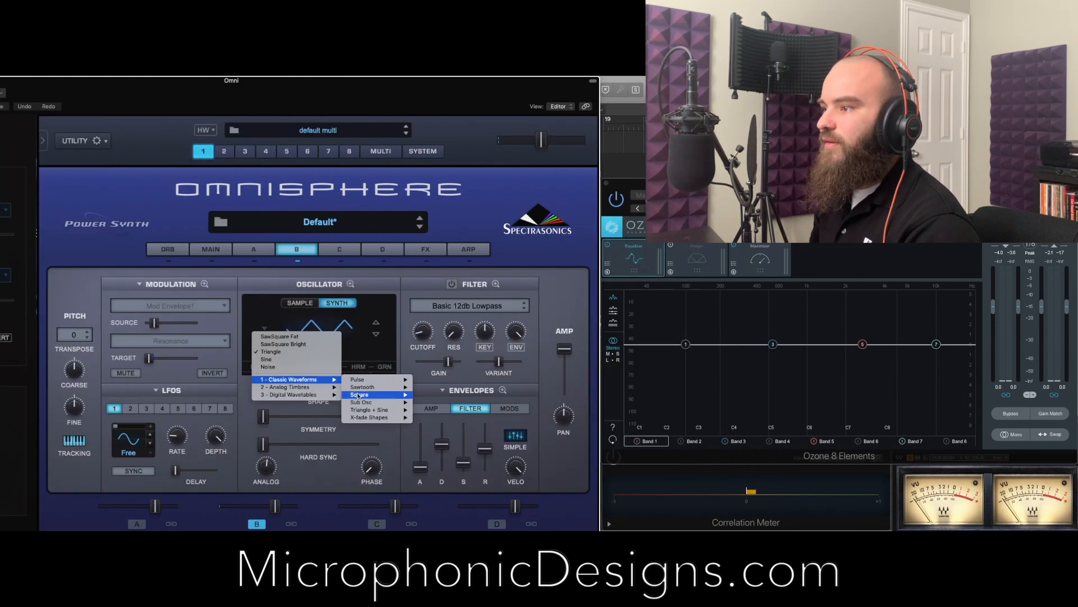
{"action": "mouse_move", "coordinate": [363, 398]}
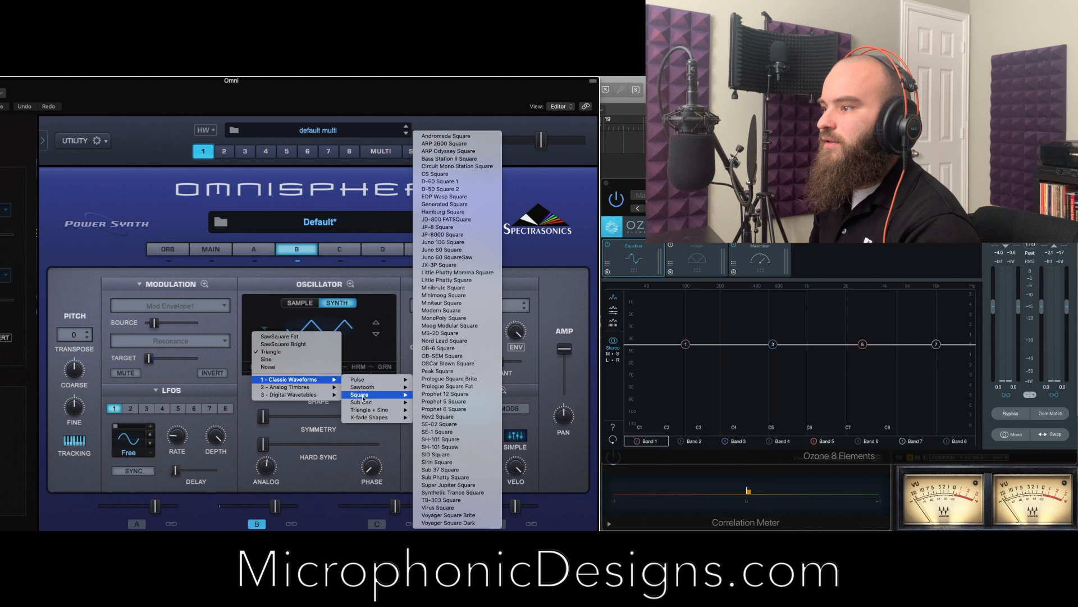
{"action": "left_click", "coordinate": [474, 386]}
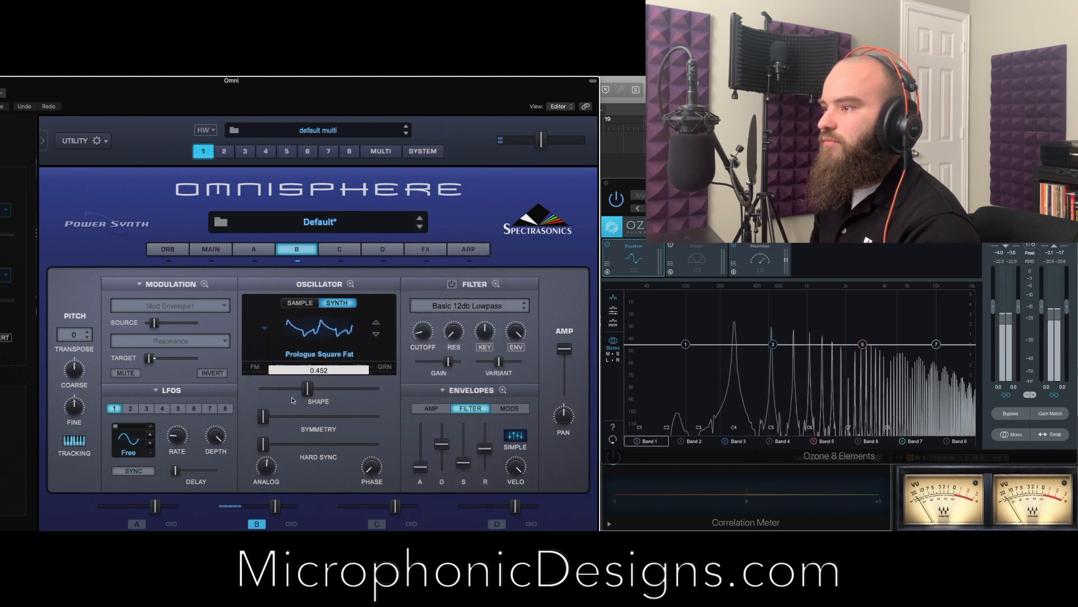
{"action": "left_click_drag", "start_coordinate": [260, 415], "coordinate": [370, 416]}
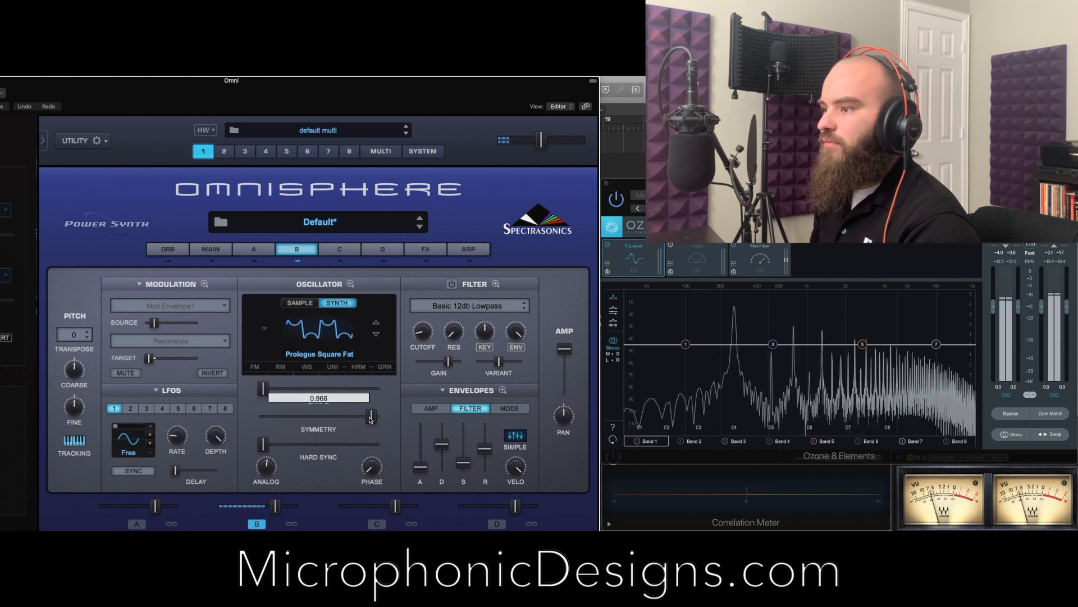
Enable Unison on layer B's oscillator, set the unison octave to -2, and reposition the plugin window
{"action": "left_click", "coordinate": [349, 284]}
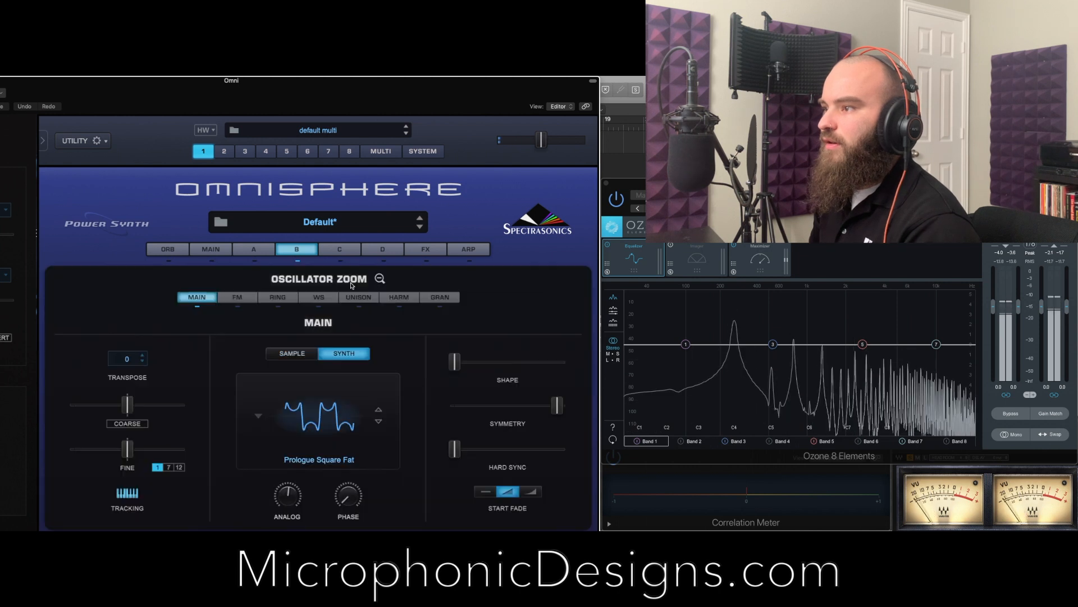
{"action": "left_click", "coordinate": [360, 297]}
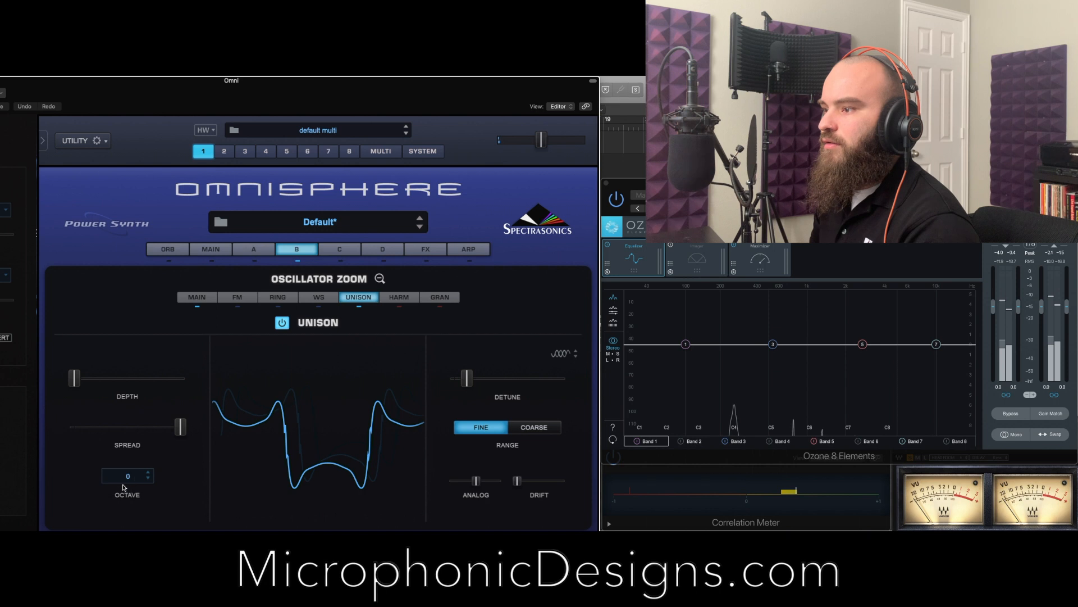
{"action": "left_click_drag", "start_coordinate": [125, 484], "coordinate": [124, 494]}
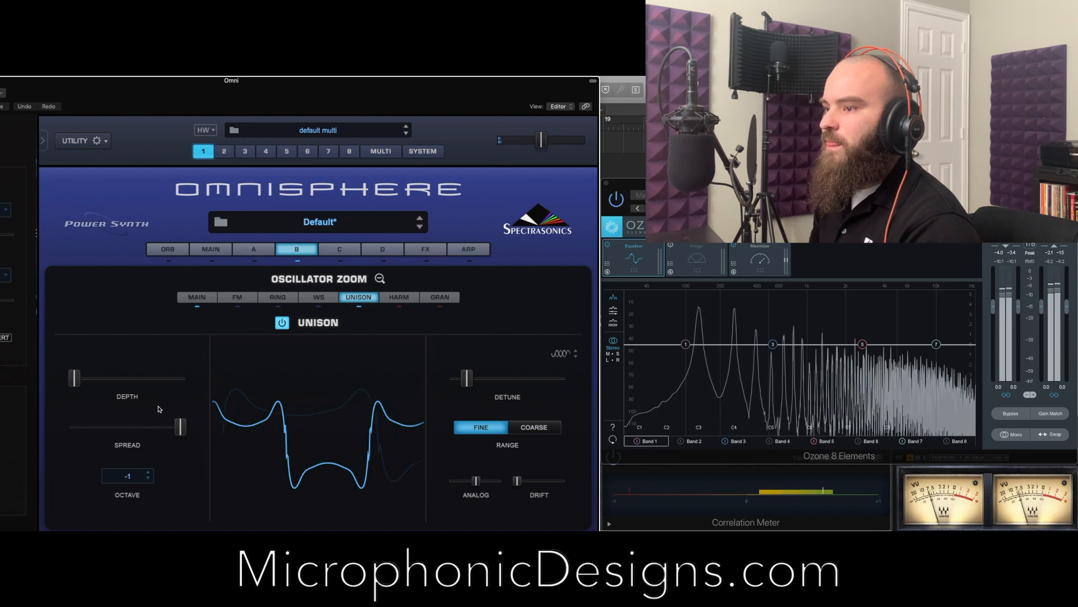
{"action": "left_click", "coordinate": [122, 477]}
{"action": "left_click", "coordinate": [122, 484]}
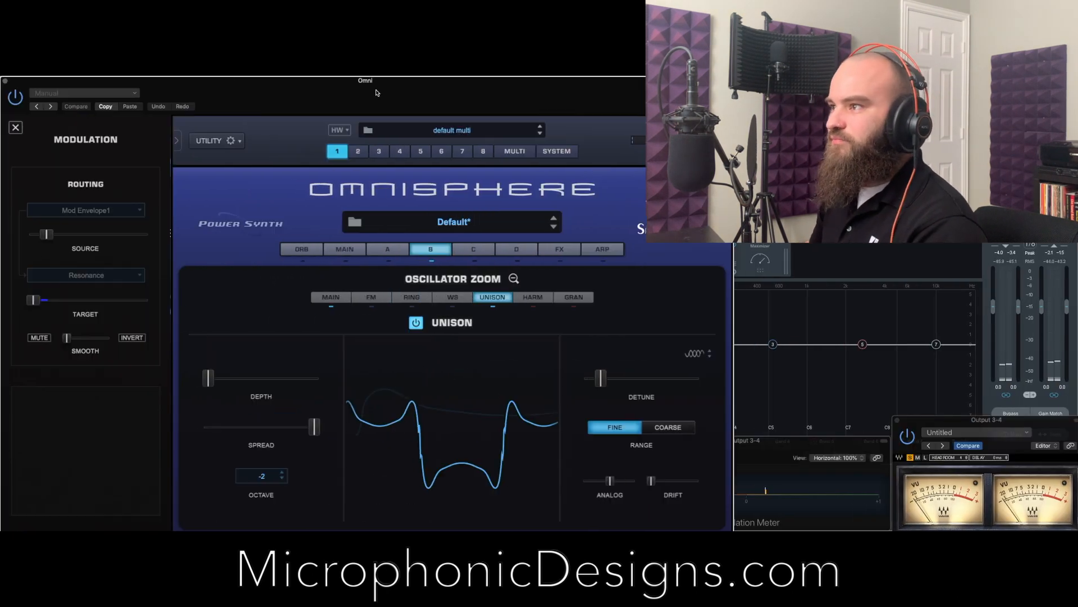
{"action": "left_click_drag", "start_coordinate": [369, 92], "coordinate": [256, 87]}
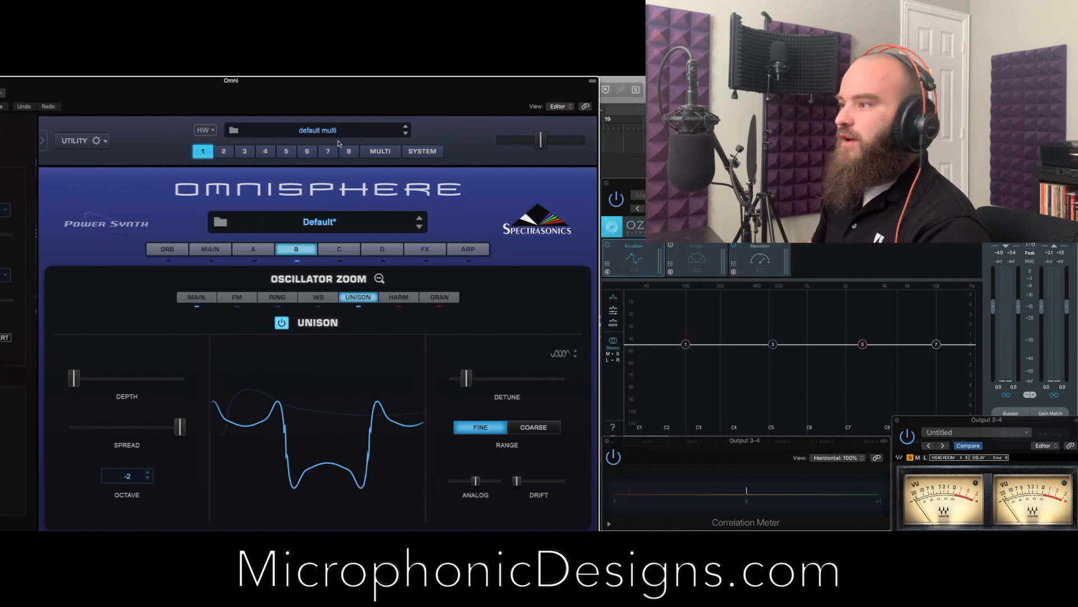
Switch to the audio interface mixer and view its output routing
{"action": "key", "text": "ctrl+Right"}
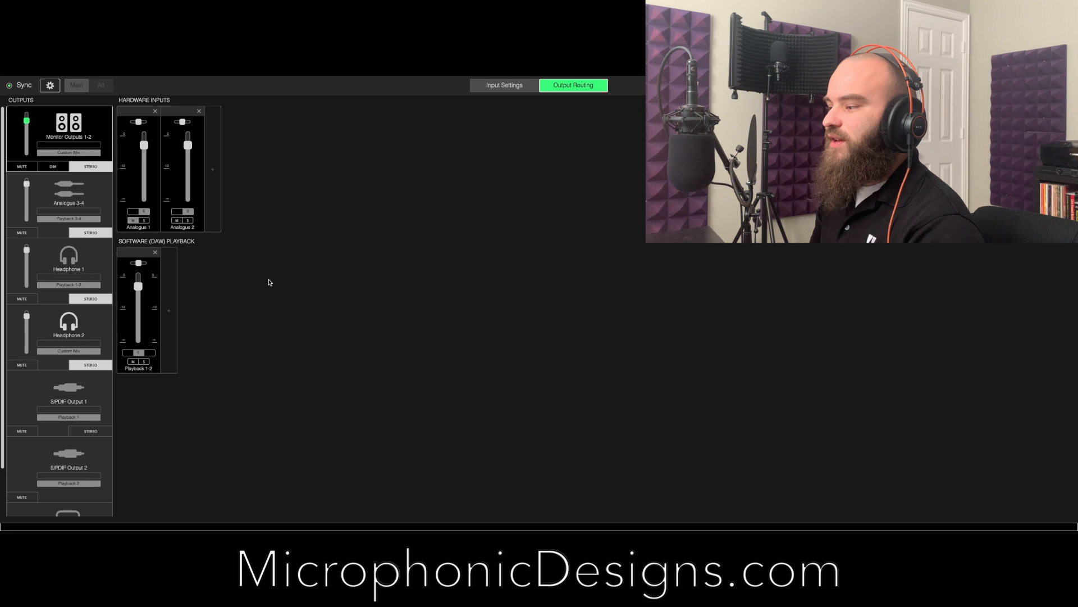
{"action": "key", "text": "ctrl+Left"}
{"action": "key", "text": "ctrl+Right"}
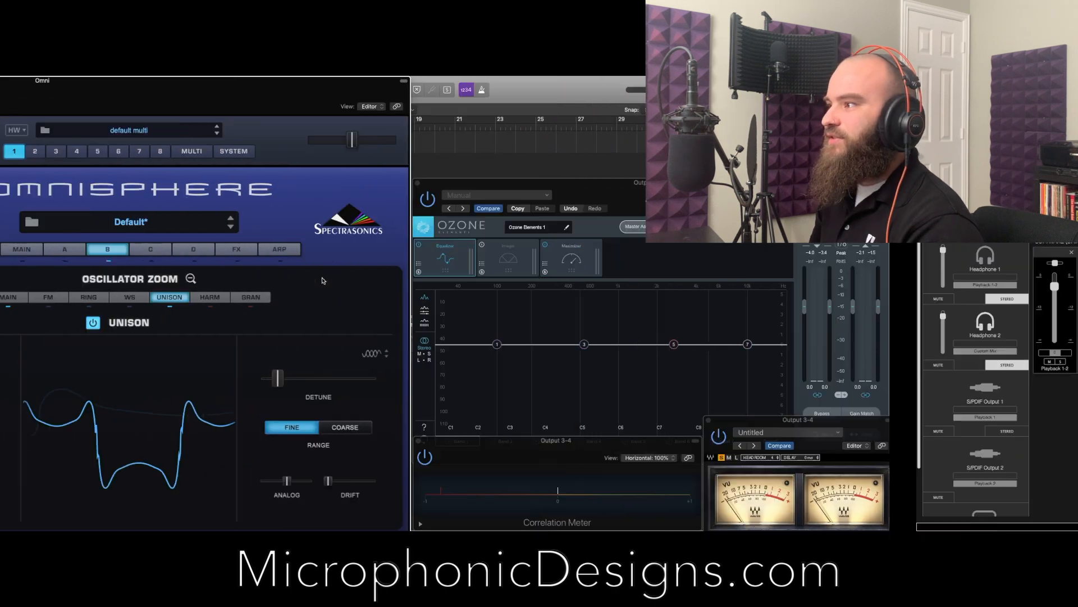
Return to Omnisphere and raise layer B's unison depth to a bit over a third of its range
{"action": "key", "text": "ctrl+Left"}
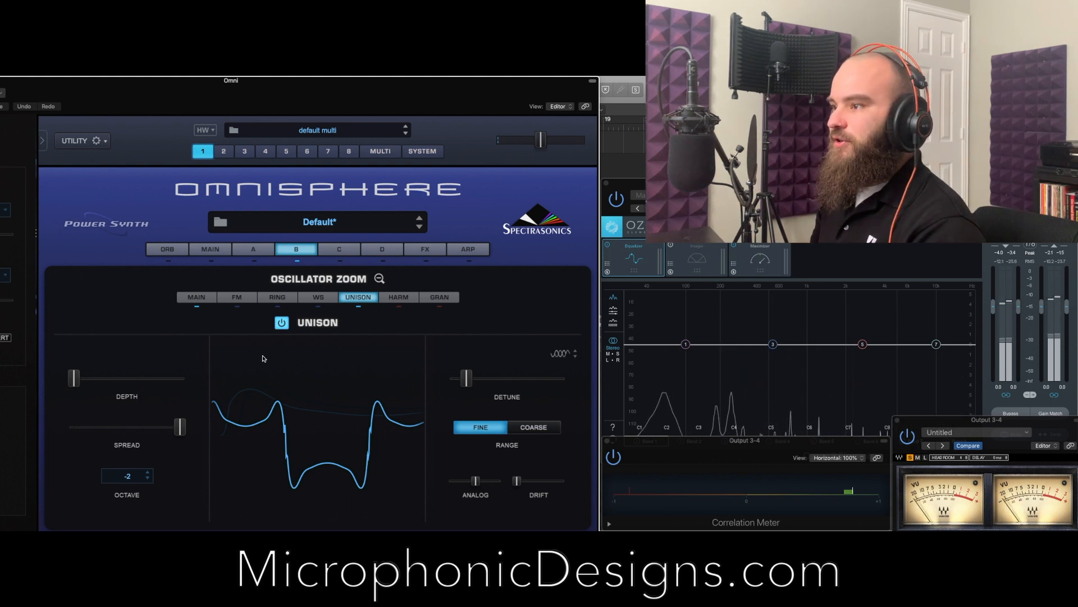
{"action": "left_click_drag", "start_coordinate": [73, 378], "coordinate": [116, 378]}
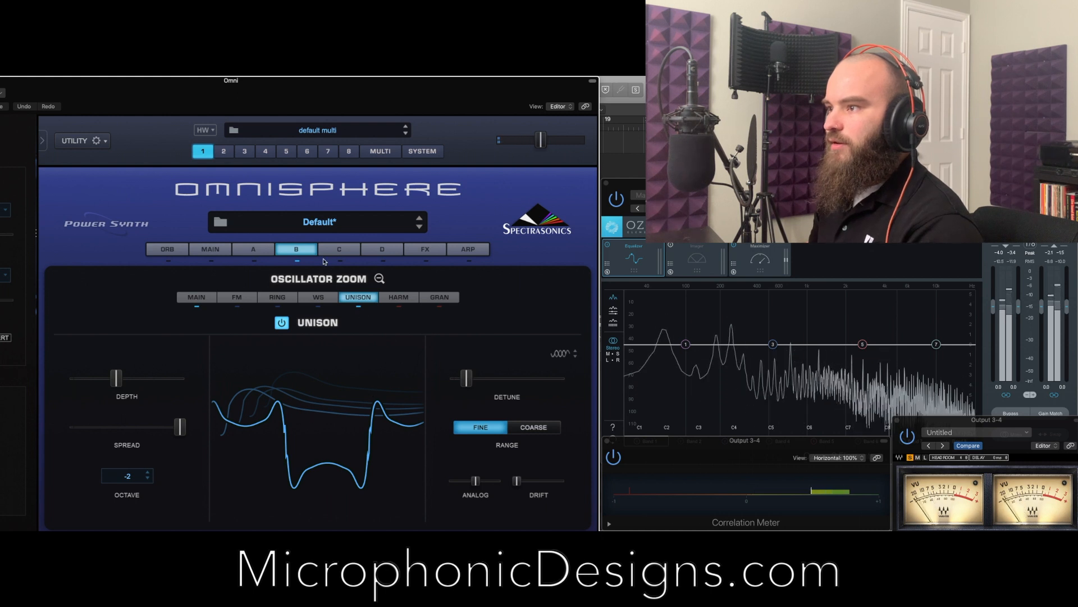
Copy layer A's amp envelope preset and paste it onto layer B's amp envelope
{"action": "left_click", "coordinate": [270, 250]}
{"action": "left_click", "coordinate": [271, 254]}
{"action": "left_click", "coordinate": [502, 390]}
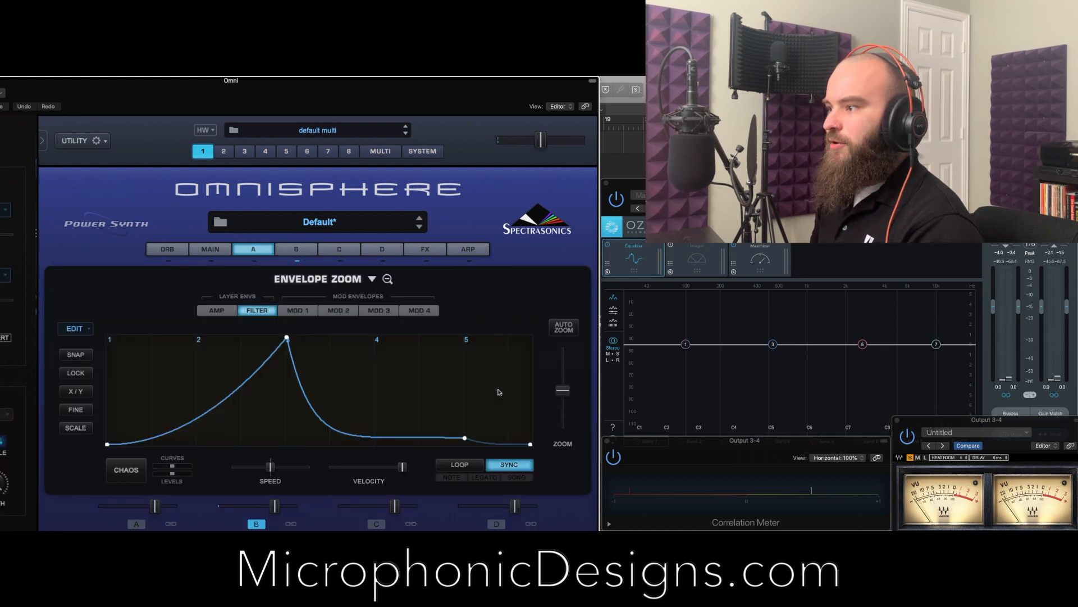
{"action": "left_click", "coordinate": [221, 309]}
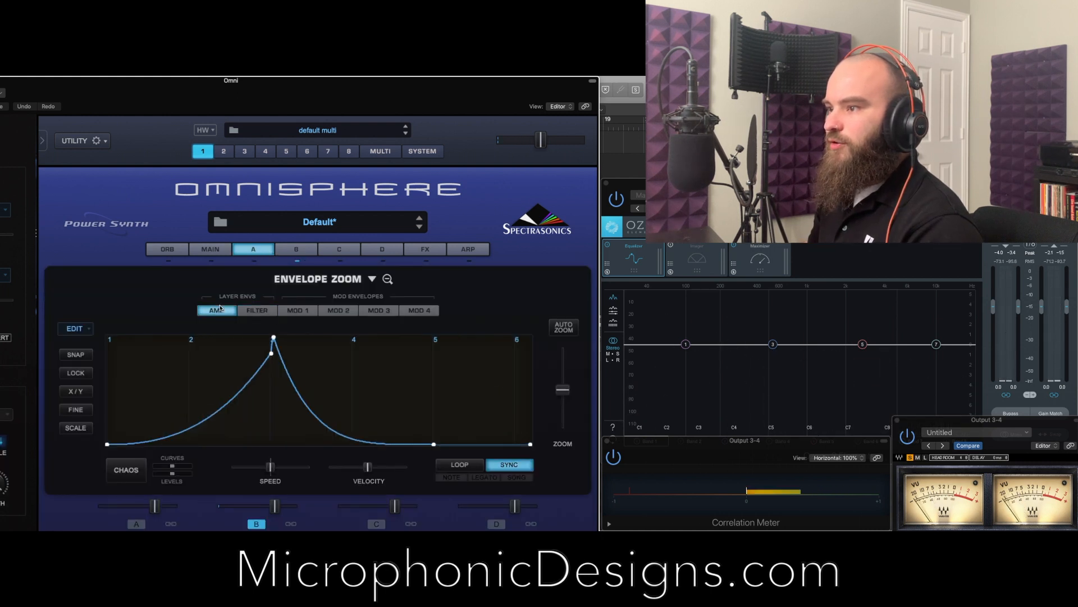
{"action": "left_click", "coordinate": [373, 278]}
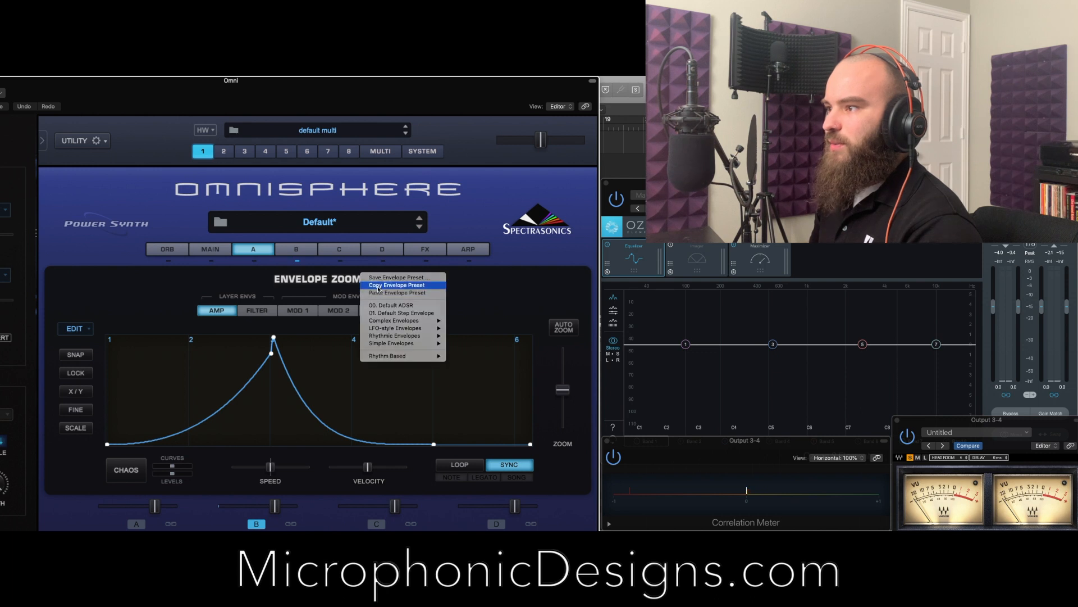
{"action": "left_click", "coordinate": [379, 285]}
{"action": "left_click", "coordinate": [293, 250]}
{"action": "left_click", "coordinate": [373, 278]}
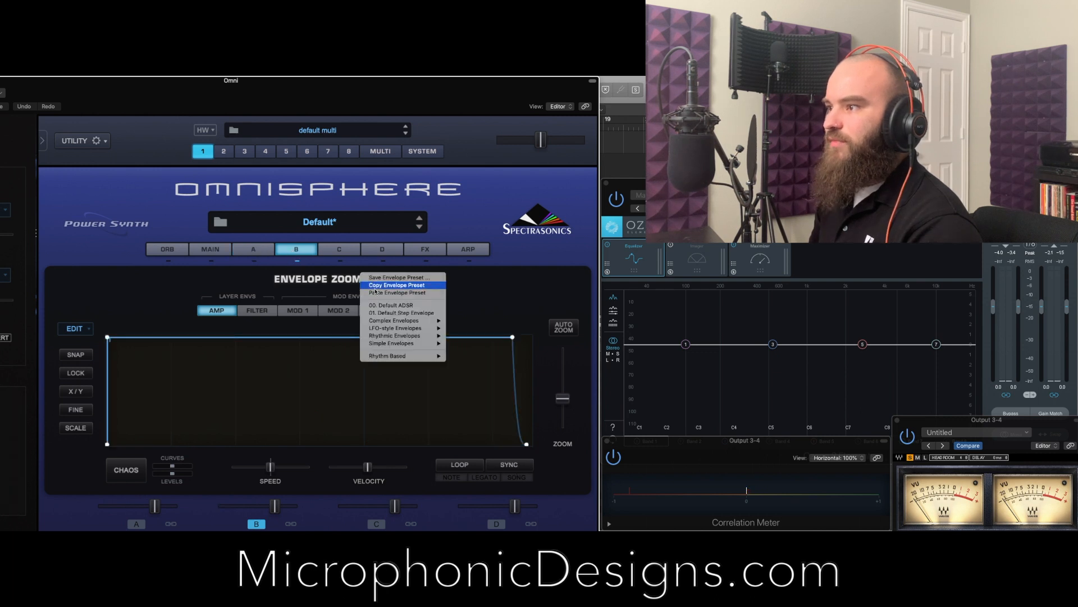
{"action": "left_click", "coordinate": [375, 292]}
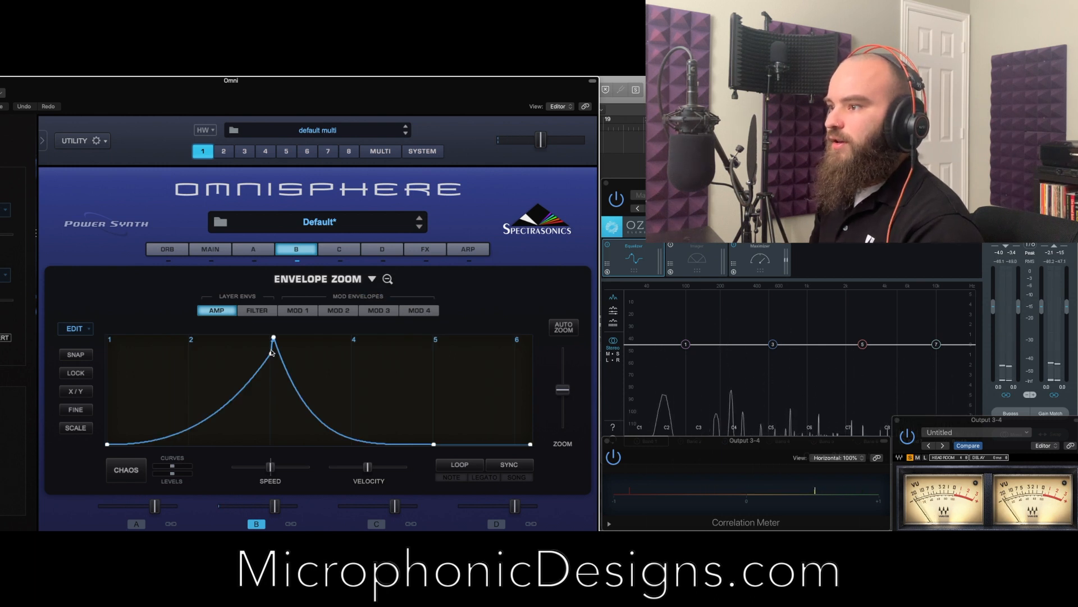
Sync layer B's filter envelope to tempo, move its peak to beat 3, and pull the decay point in toward the peak
{"action": "left_click", "coordinate": [258, 312]}
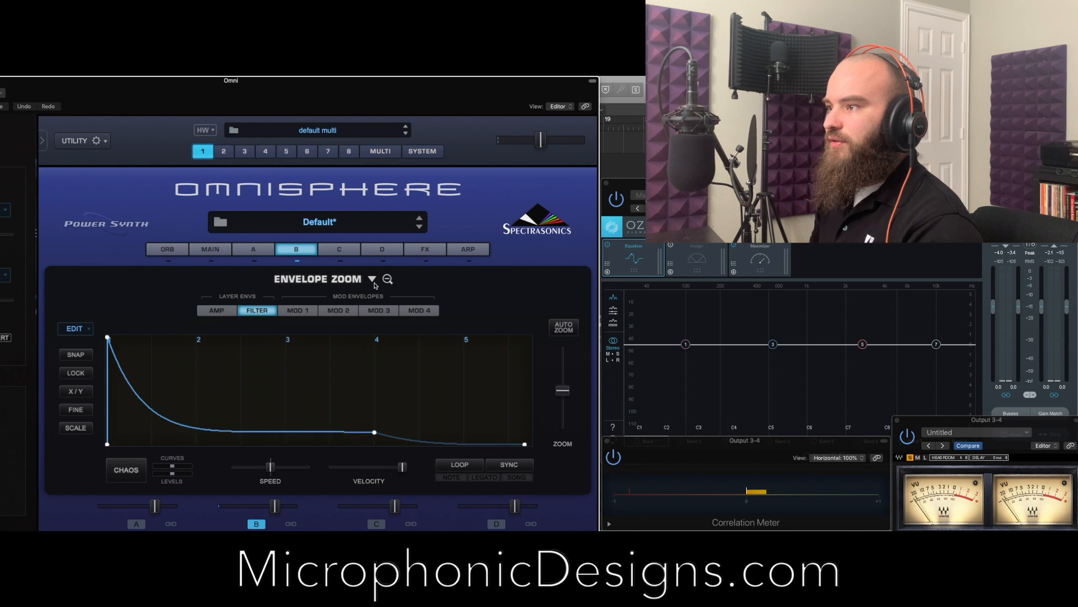
{"action": "left_click", "coordinate": [265, 253]}
{"action": "left_click", "coordinate": [279, 251]}
{"action": "left_click", "coordinate": [388, 278]}
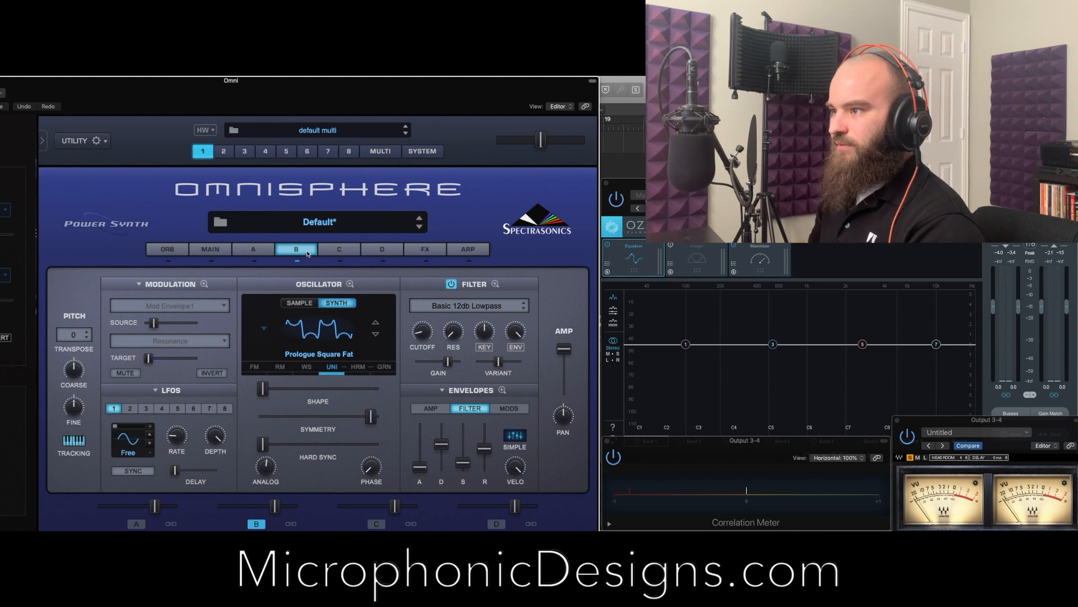
{"action": "left_click", "coordinate": [502, 390]}
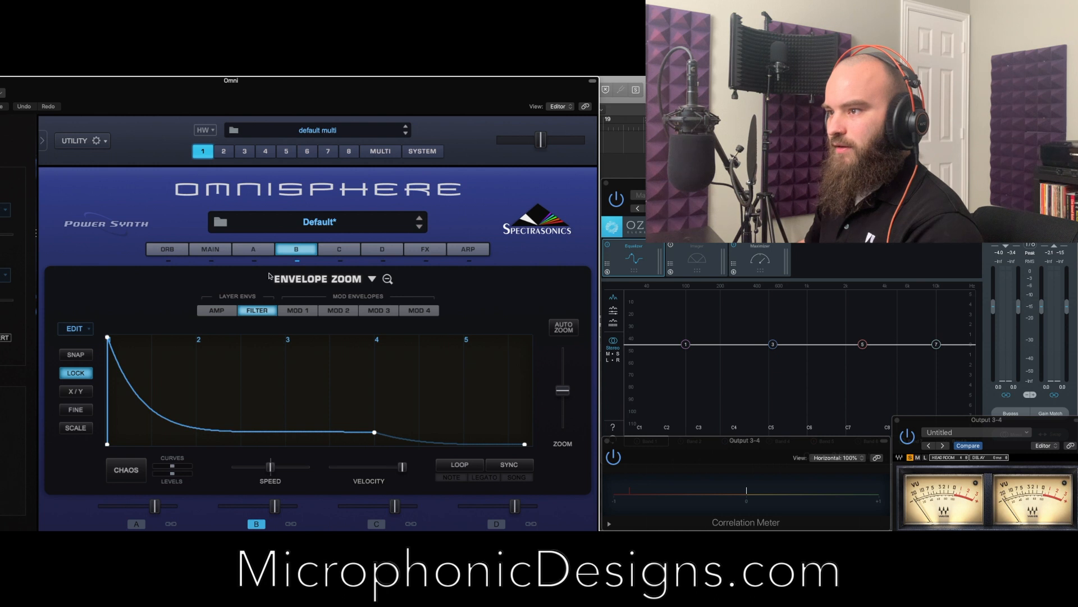
{"action": "left_click", "coordinate": [230, 307]}
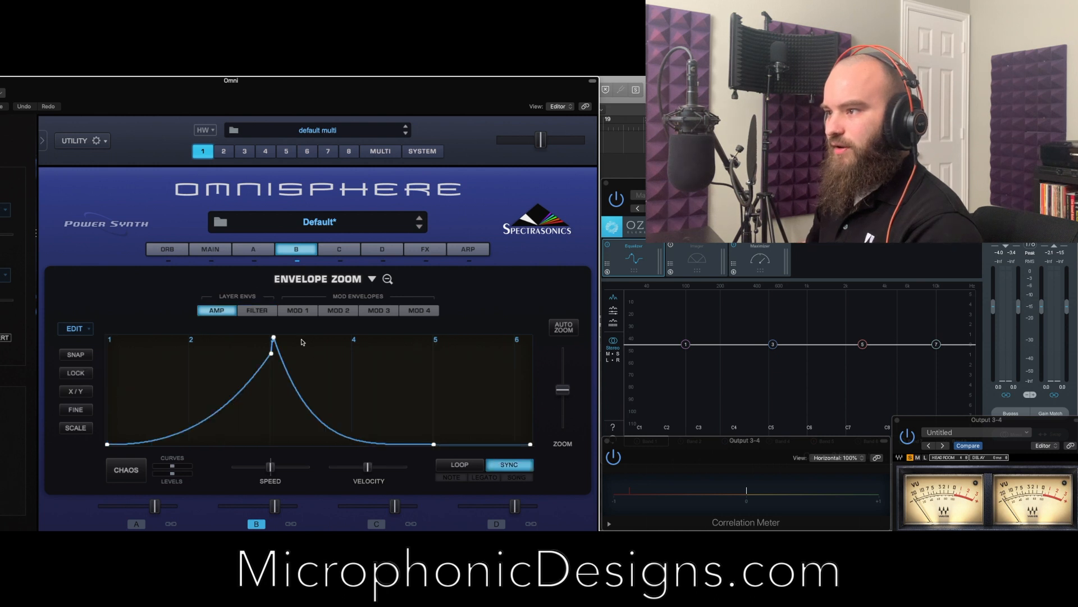
{"action": "left_click", "coordinate": [258, 312]}
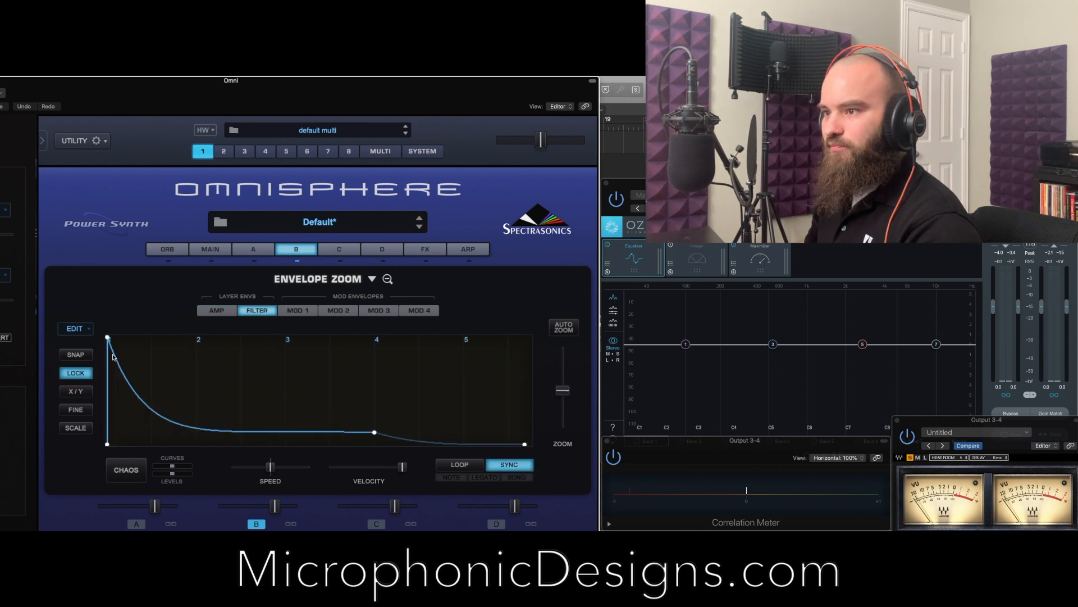
{"action": "left_click_drag", "start_coordinate": [107, 337], "coordinate": [288, 335]}
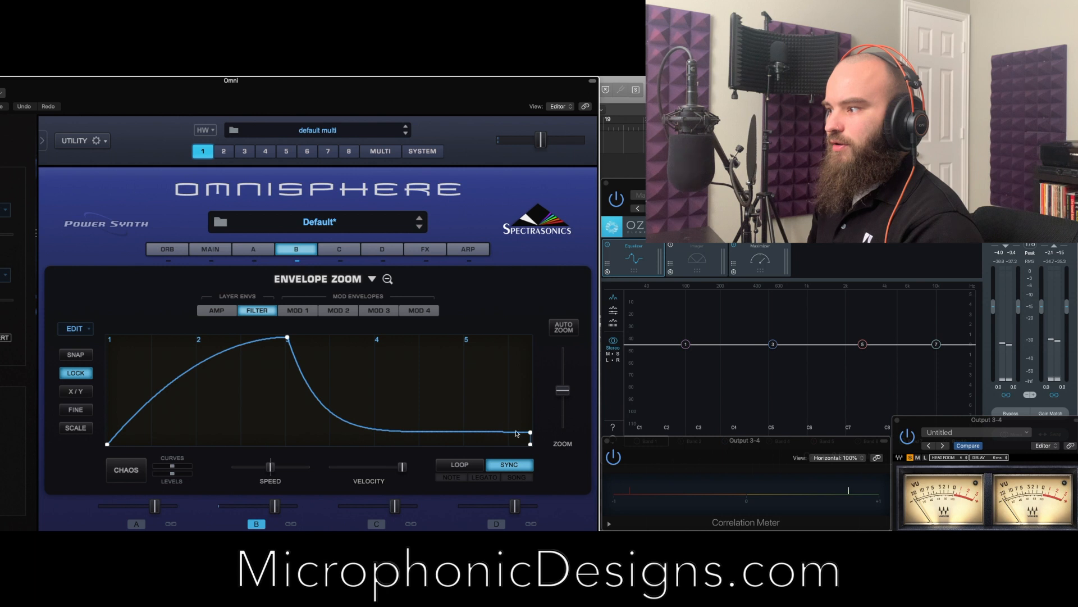
{"action": "left_click_drag", "start_coordinate": [516, 433], "coordinate": [327, 428]}
Raise layer B's filter resonance slightly and re-enable layer A alongside it
{"action": "left_click", "coordinate": [300, 252]}
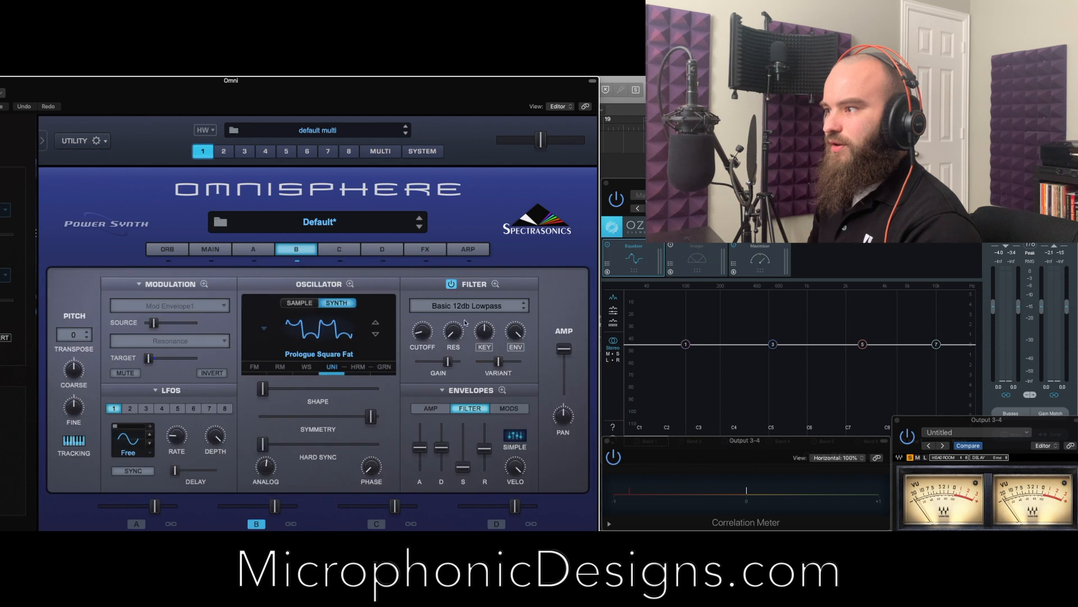
{"action": "left_click_drag", "start_coordinate": [459, 333], "coordinate": [456, 315]}
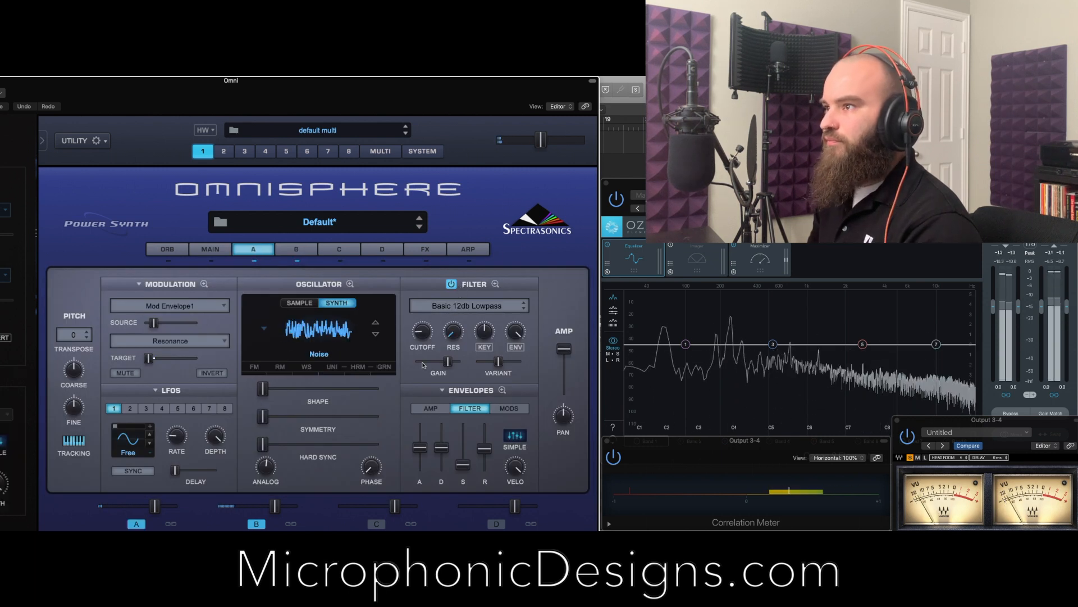
Add a MIDI region at bar 1 of the Omni track and bring Omnisphere back to layer A's main page
{"action": "left_click_drag", "start_coordinate": [229, 85], "coordinate": [369, 282]}
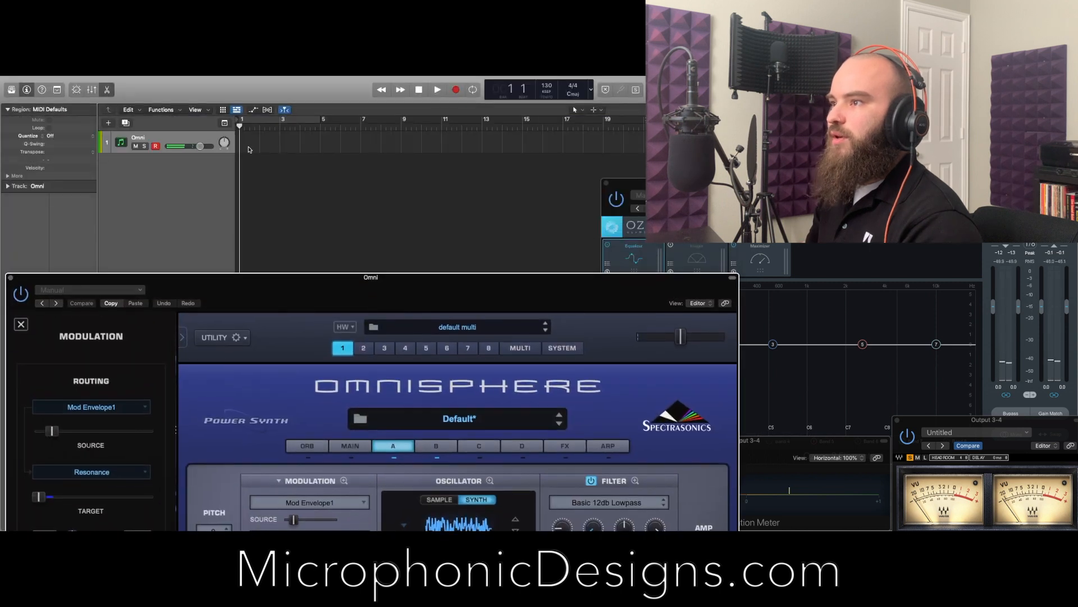
{"action": "left_click", "coordinate": [250, 150]}
{"action": "right_click", "coordinate": [250, 149]}
{"action": "left_click", "coordinate": [250, 150]}
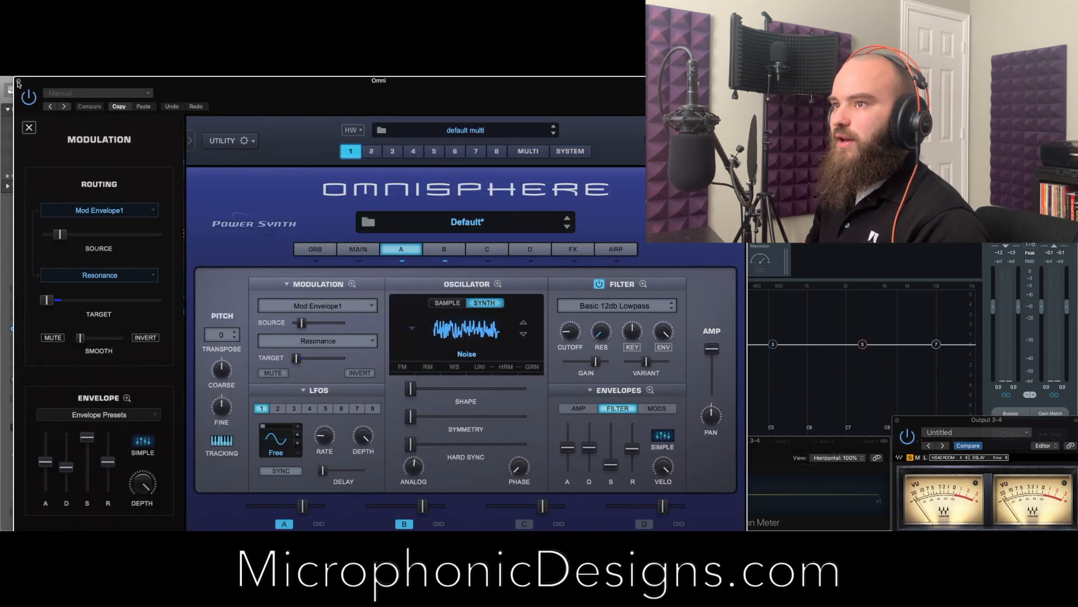
{"action": "left_click", "coordinate": [18, 83]}
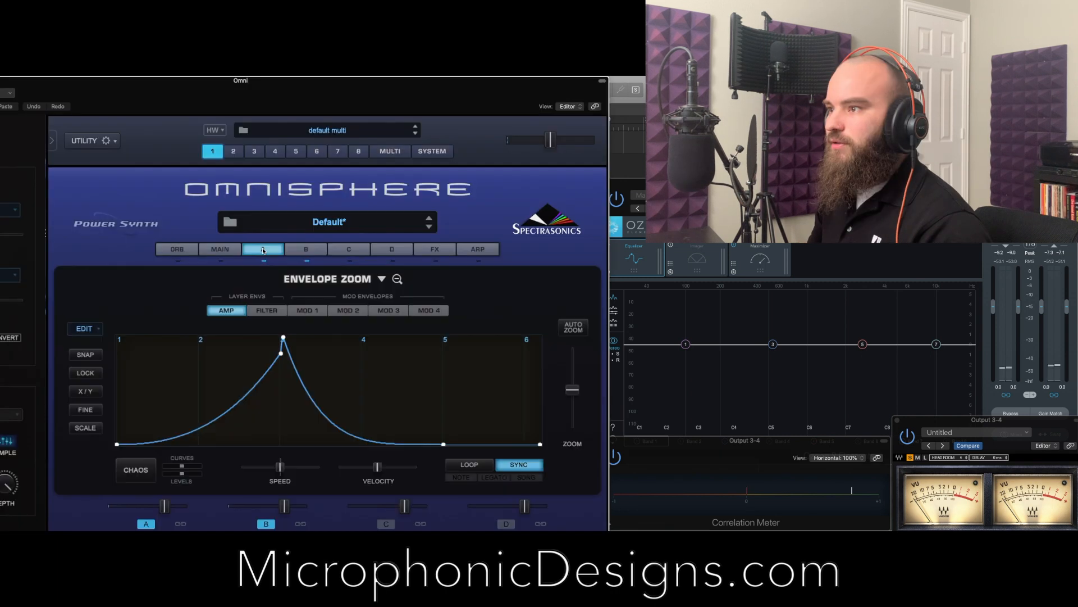
{"action": "left_click", "coordinate": [263, 251]}
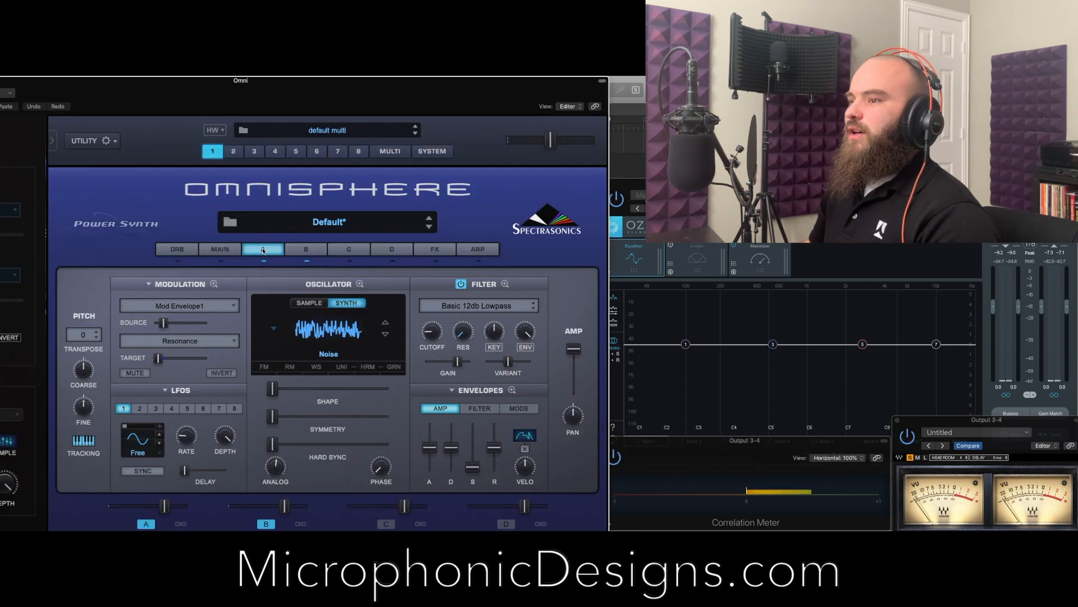
{"action": "mouse_move", "coordinate": [230, 81]}
{"action": "left_mouse_down"}
{"action": "mouse_move", "coordinate": [360, 80]}
{"action": "mouse_move", "coordinate": [214, 80]}
{"action": "left_mouse_up"}
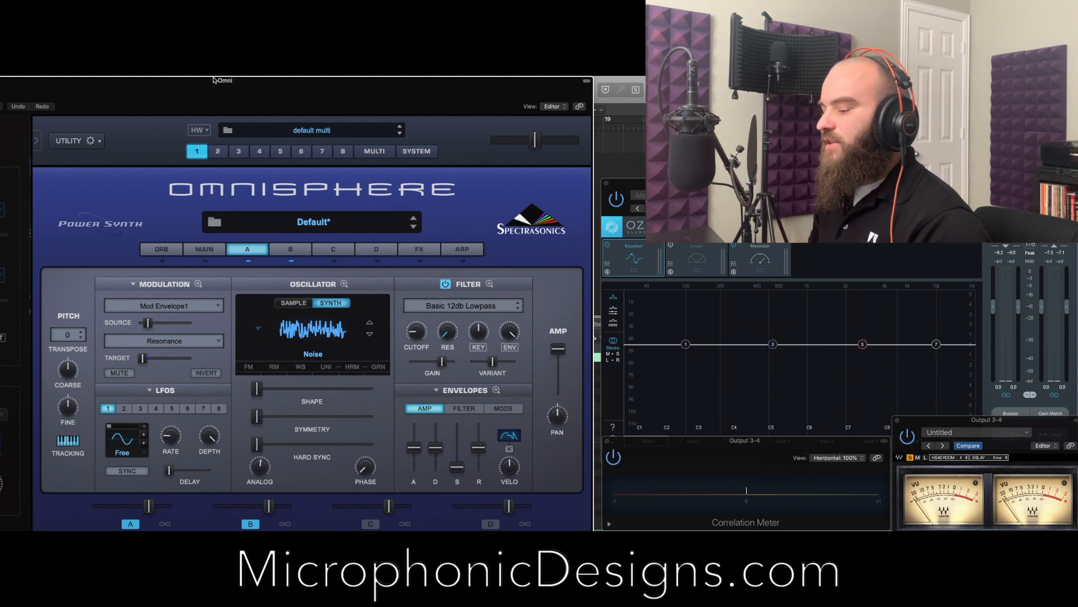
Enable layer C and set its oscillator to sample mode with the Pink Noise soundsource
{"action": "left_click", "coordinate": [314, 251]}
{"action": "left_click", "coordinate": [305, 331]}
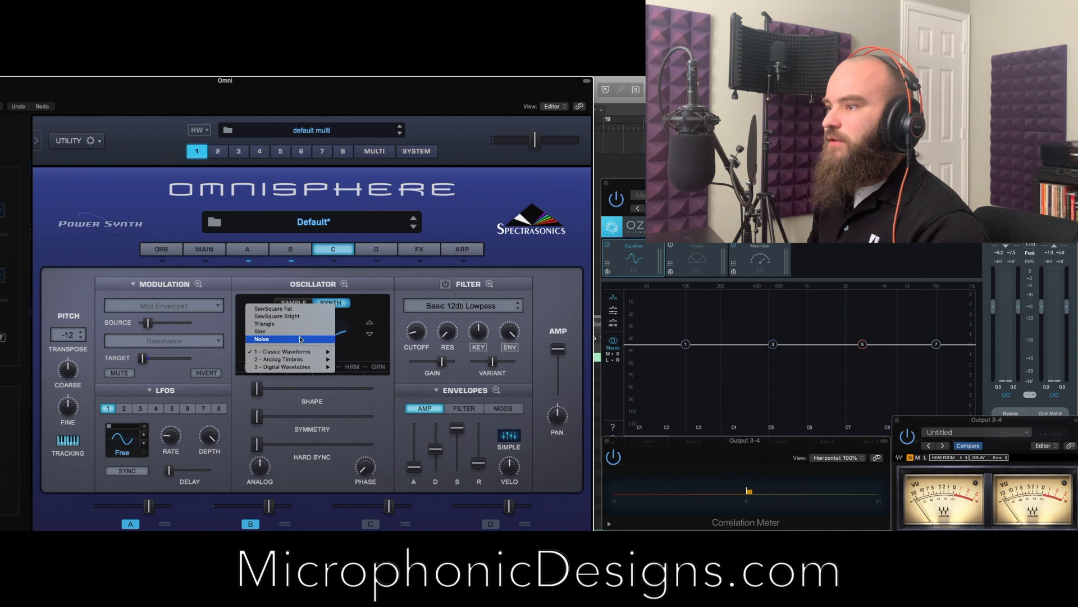
{"action": "left_click", "coordinate": [299, 304]}
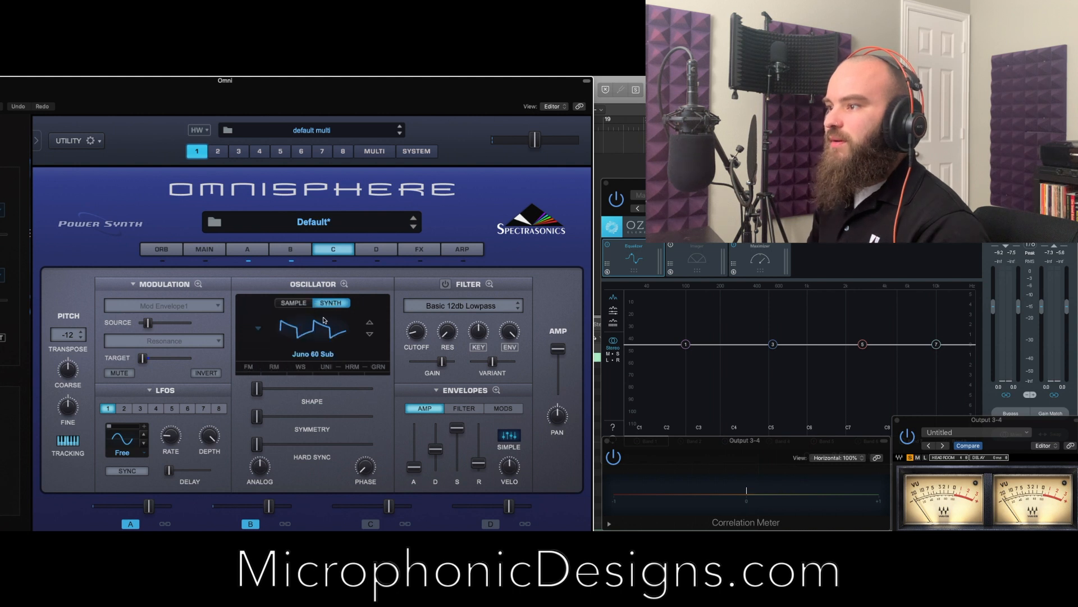
{"action": "left_click", "coordinate": [300, 306]}
{"action": "left_click", "coordinate": [306, 324]}
{"action": "left_click", "coordinate": [498, 158]}
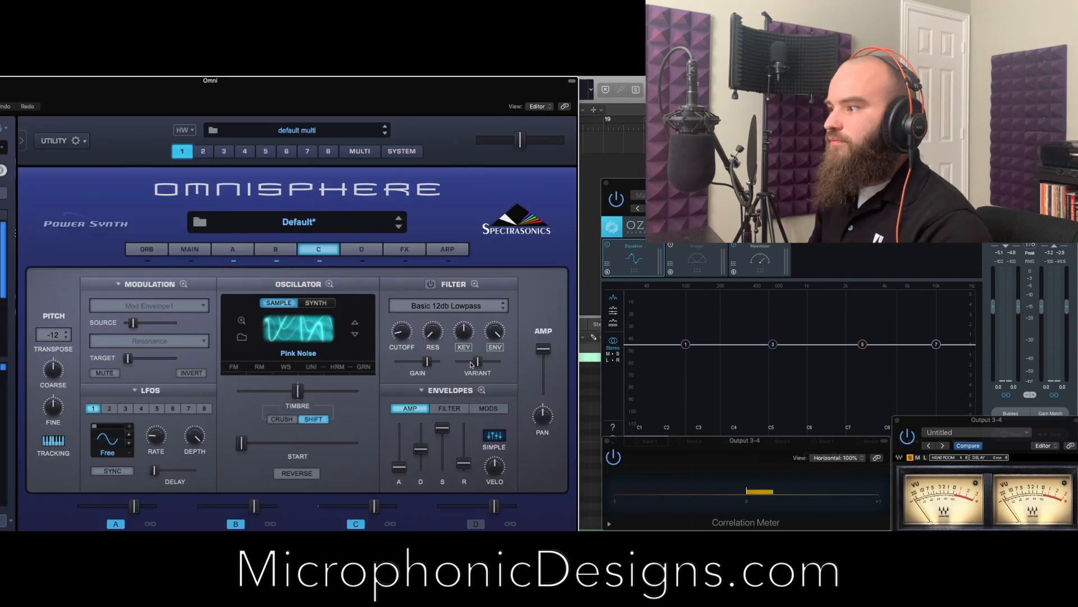
Paste the copied envelope preset onto layer C's amp envelope and sync it to tempo
{"action": "left_click", "coordinate": [481, 391]}
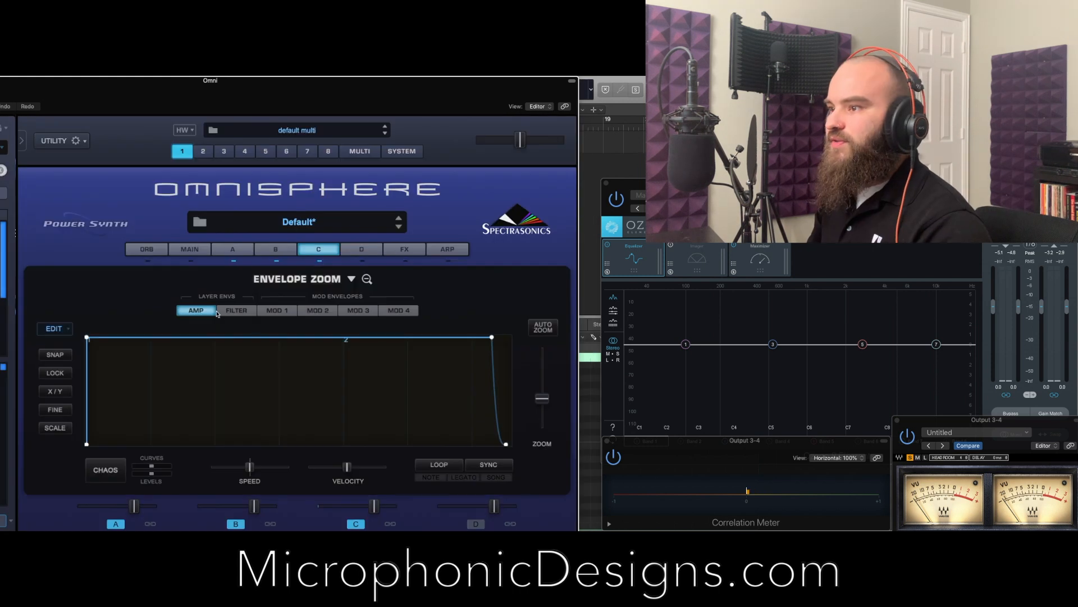
{"action": "left_click", "coordinate": [350, 279]}
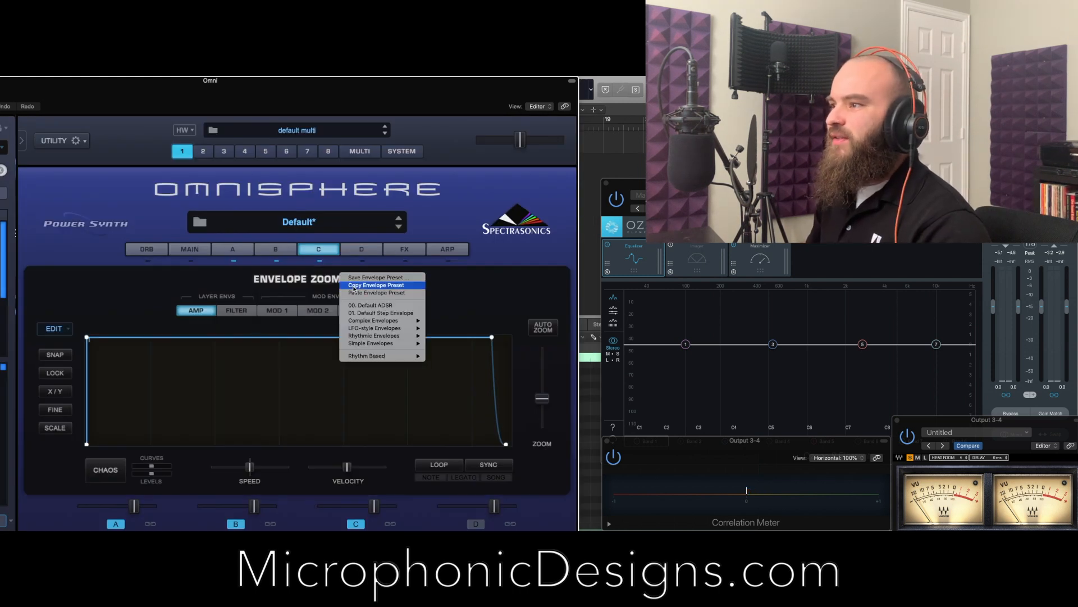
{"action": "left_click", "coordinate": [388, 294]}
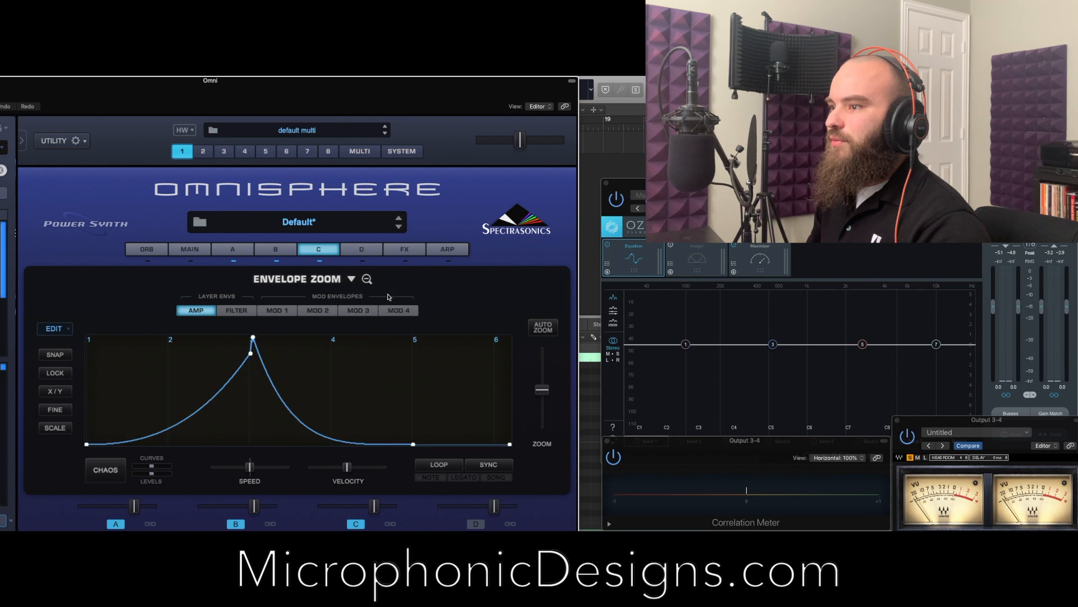
{"action": "left_click", "coordinate": [236, 312]}
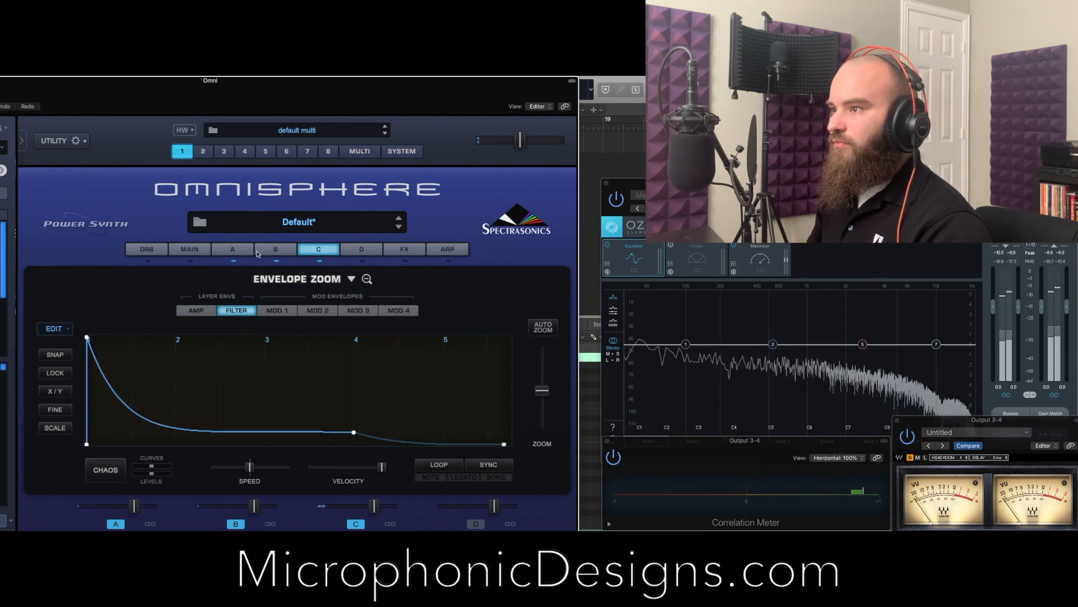
{"action": "left_click", "coordinate": [488, 467]}
{"action": "left_click", "coordinate": [489, 468]}
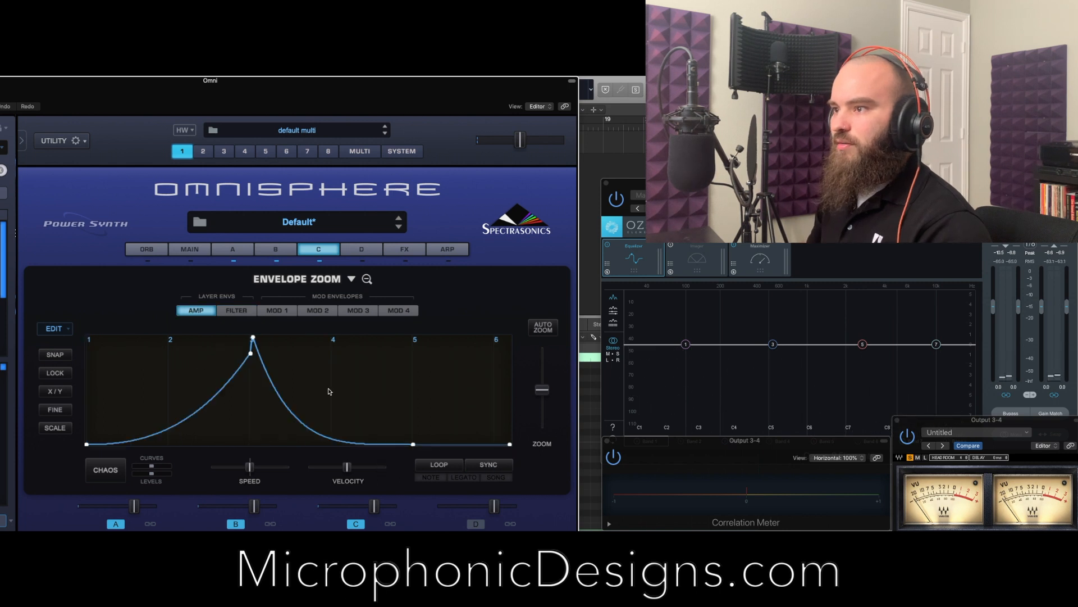
{"action": "left_click", "coordinate": [480, 465]}
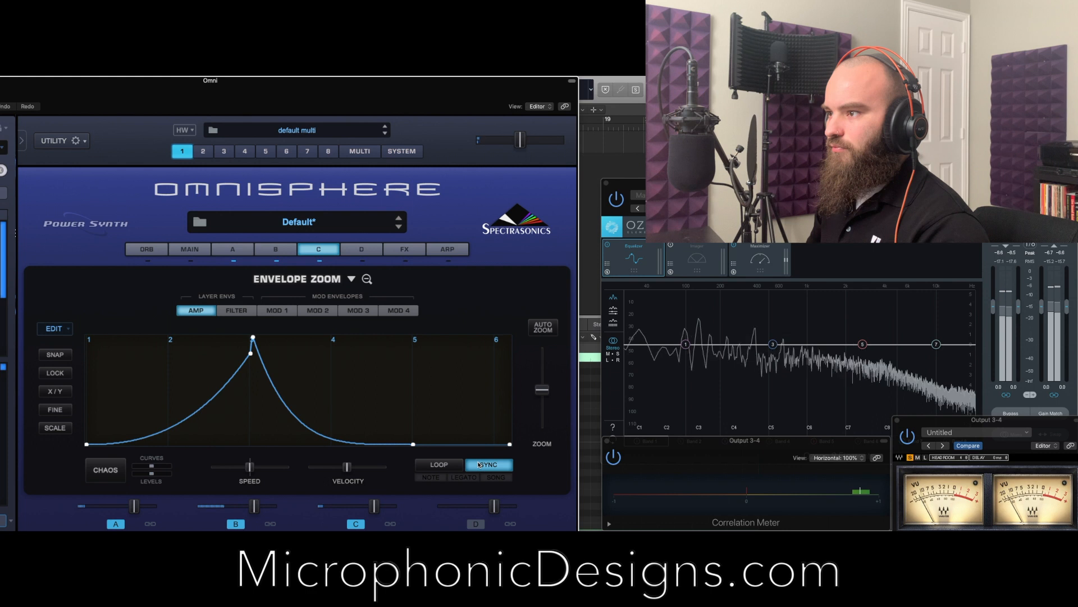
Compare the amp envelopes of layers A, B, C and D
{"action": "left_click", "coordinate": [233, 251]}
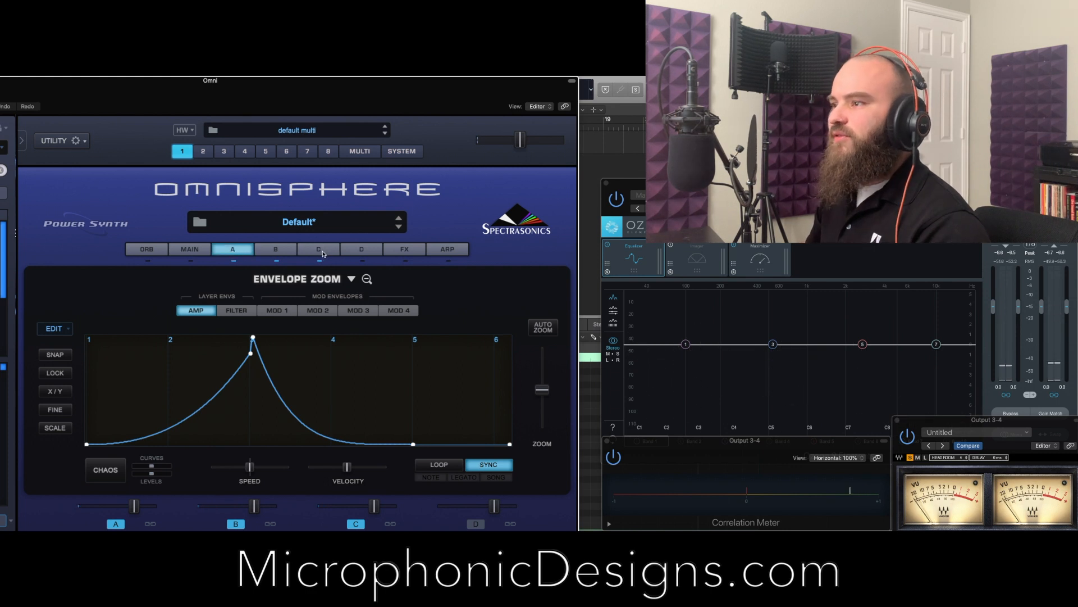
{"action": "left_click_drag", "start_coordinate": [199, 109], "coordinate": [247, 94]}
{"action": "left_click", "coordinate": [406, 246]}
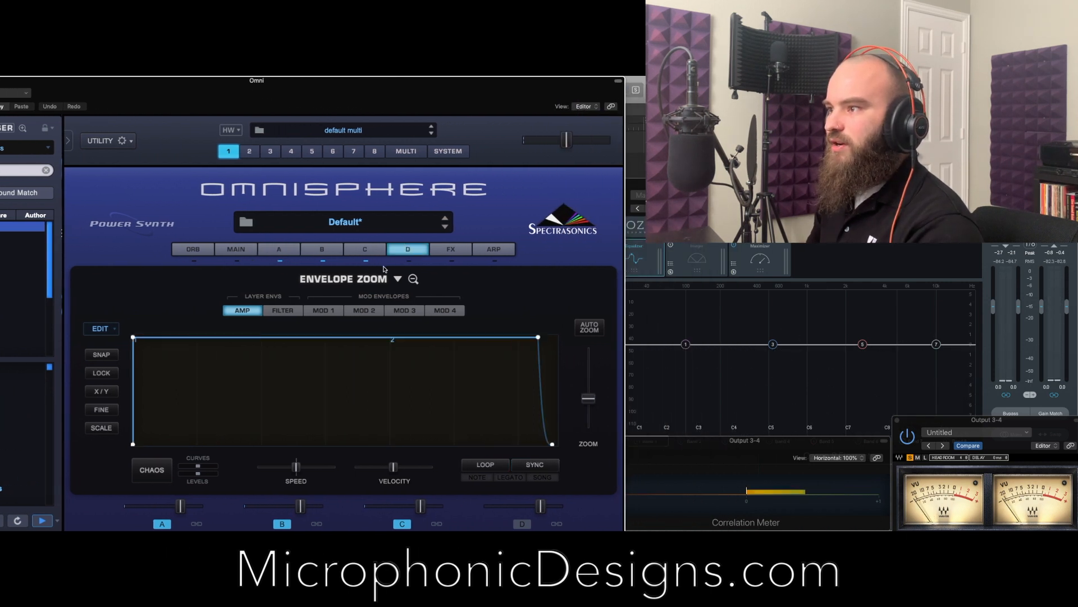
{"action": "left_click", "coordinate": [368, 250]}
{"action": "left_click", "coordinate": [282, 251]}
{"action": "left_click", "coordinate": [321, 249]}
{"action": "left_click", "coordinate": [283, 248]}
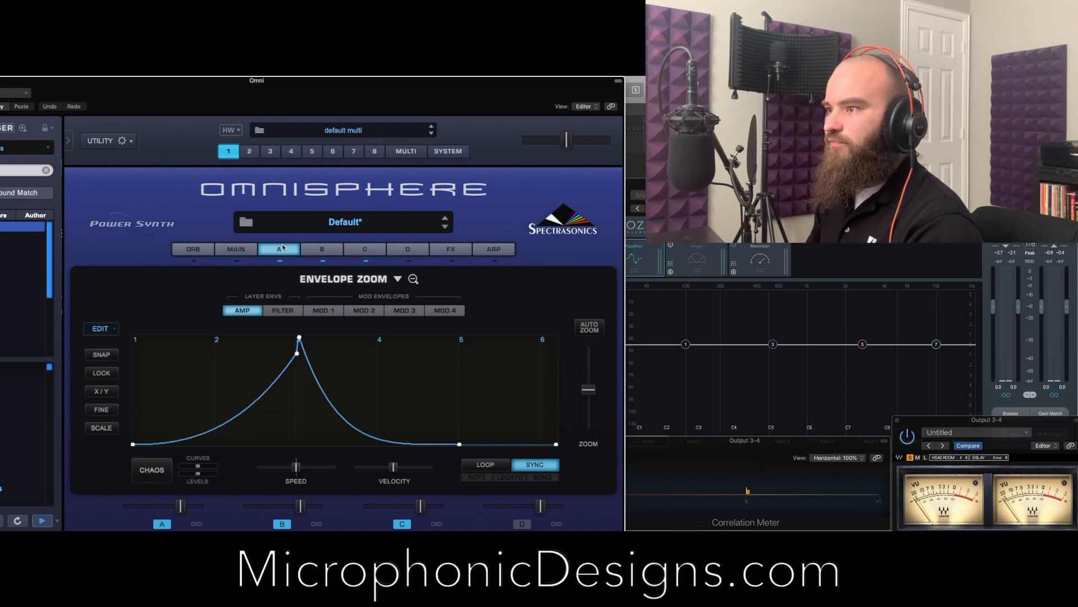
Load the PRO-Verb reverb into the first slot of the Aux effects rack
{"action": "left_click", "coordinate": [455, 251]}
{"action": "left_click", "coordinate": [237, 284]}
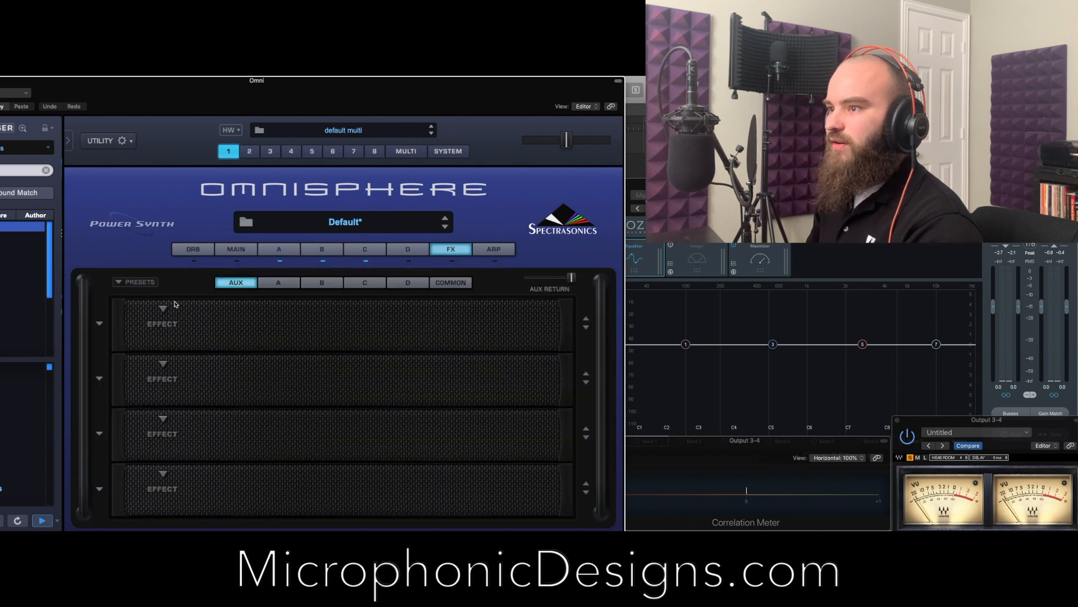
{"action": "left_click", "coordinate": [164, 308]}
{"action": "mouse_move", "coordinate": [188, 388]}
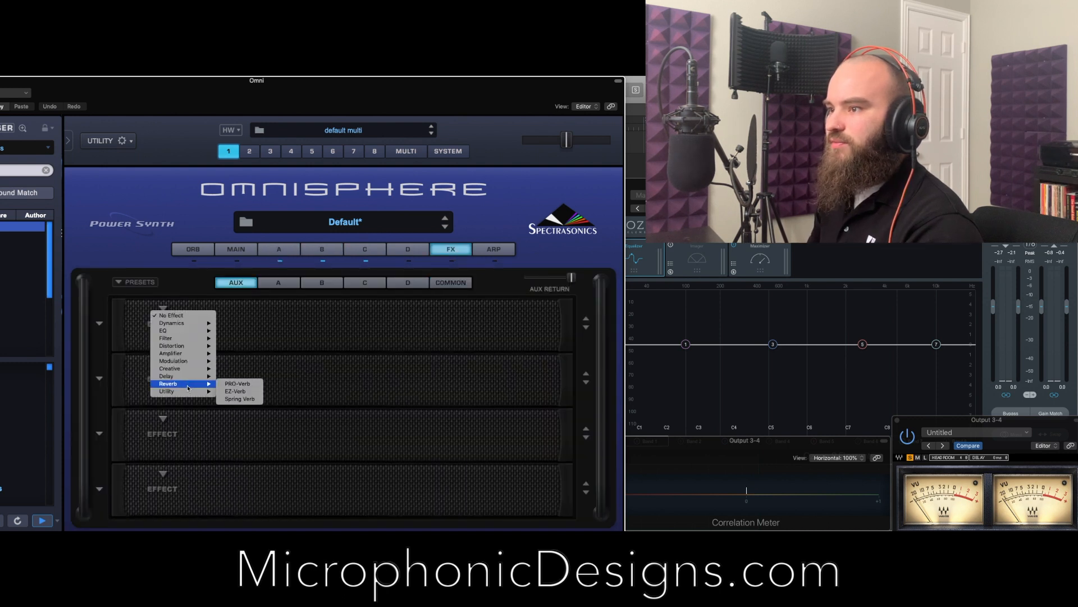
{"action": "left_click", "coordinate": [237, 384]}
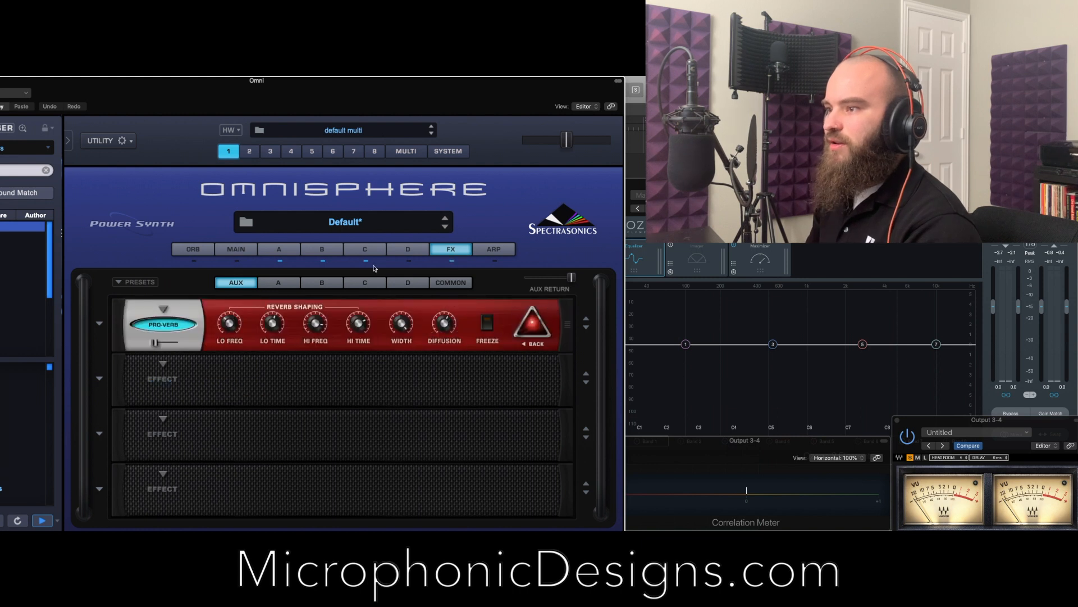
Modulate layer A's aux send with Mod Envelope1 and bring the modulation settings into view
{"action": "left_click", "coordinate": [267, 250]}
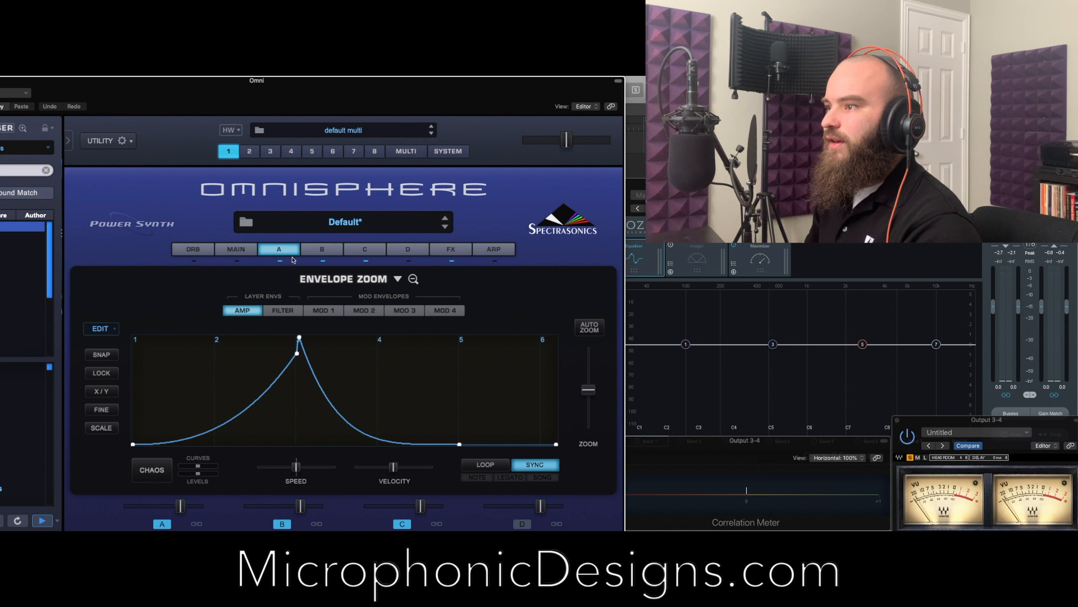
{"action": "left_click", "coordinate": [320, 311]}
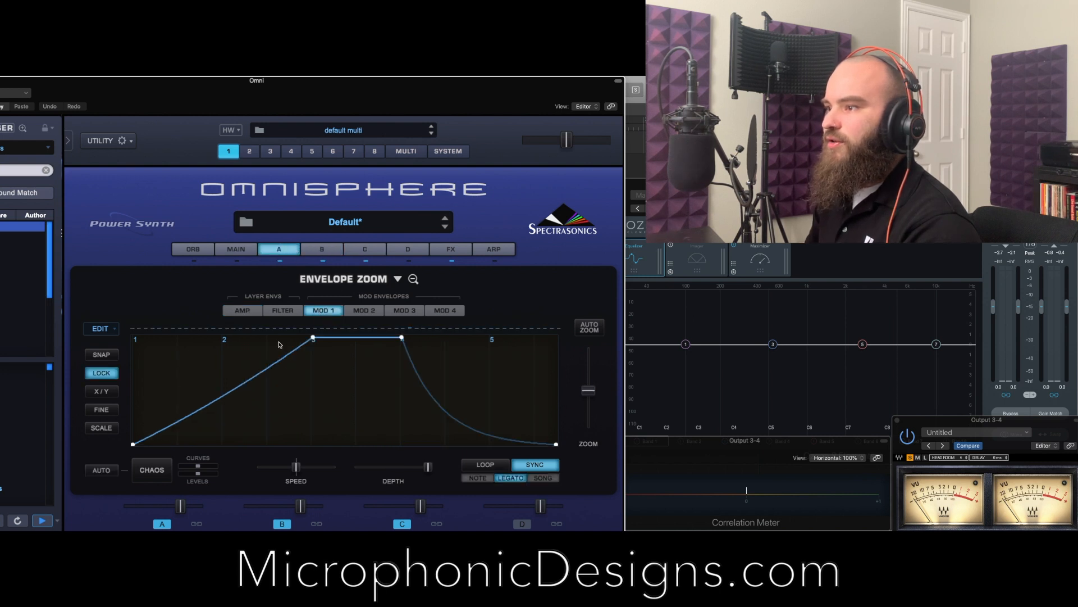
{"action": "left_click", "coordinate": [291, 248]}
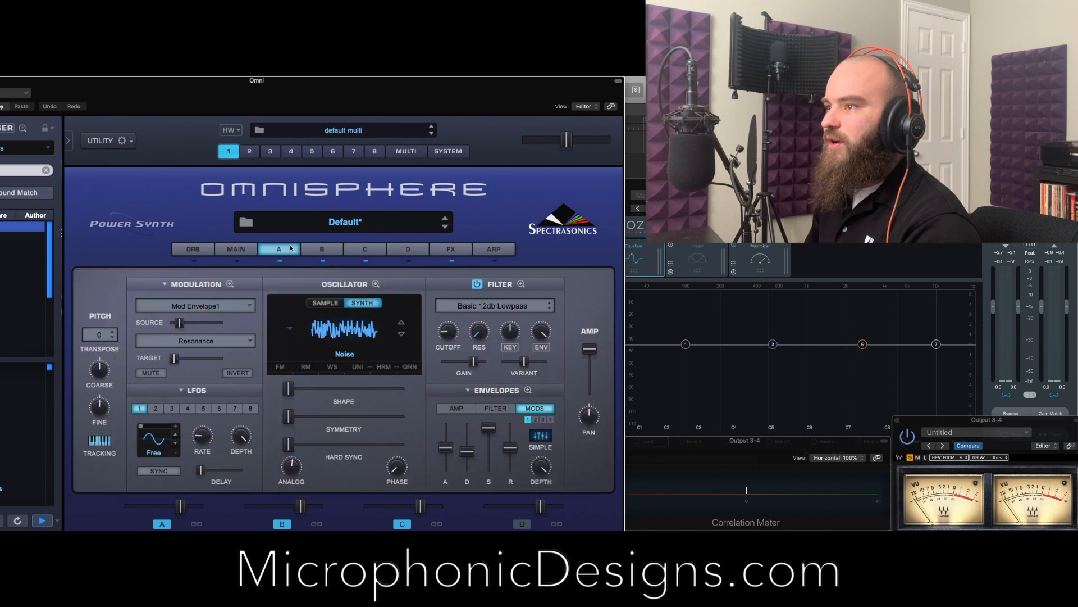
{"action": "left_click", "coordinate": [441, 253]}
{"action": "left_click", "coordinate": [279, 282]}
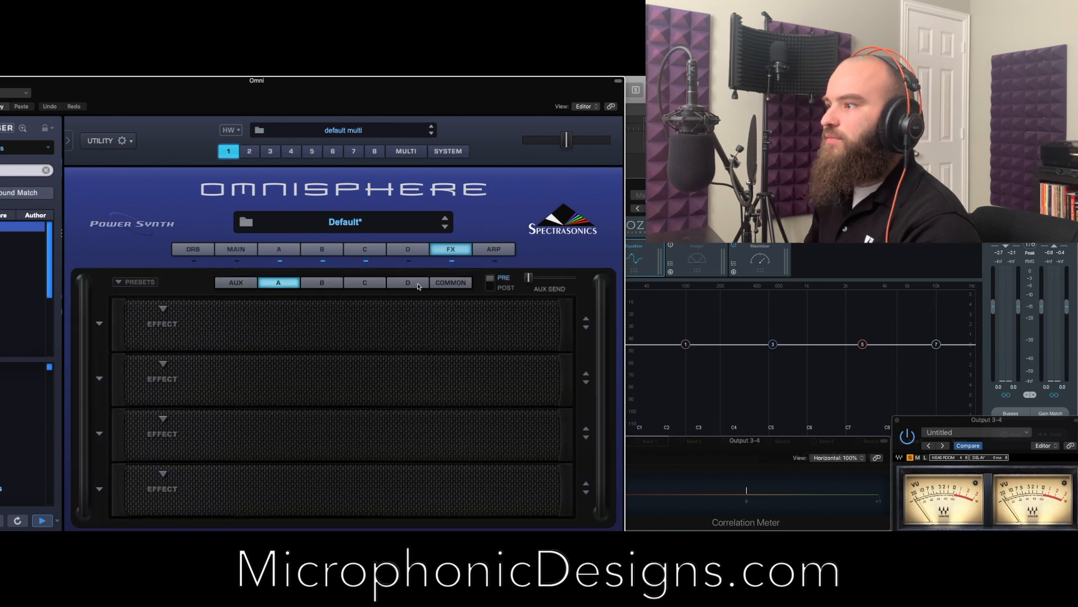
{"action": "right_click", "coordinate": [528, 280]}
{"action": "mouse_move", "coordinate": [567, 296]}
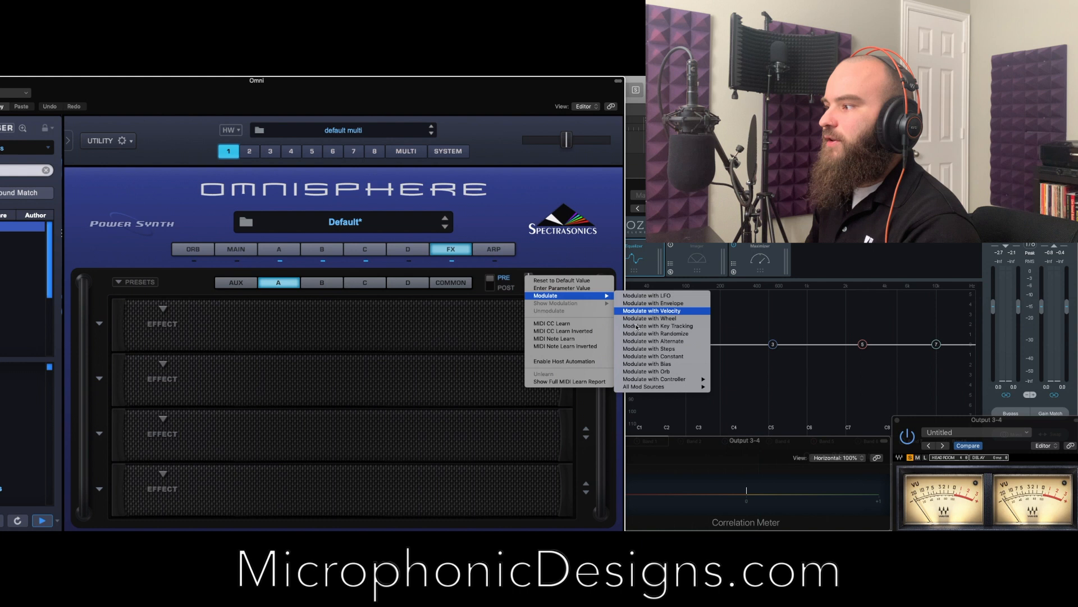
{"action": "mouse_move", "coordinate": [650, 388]}
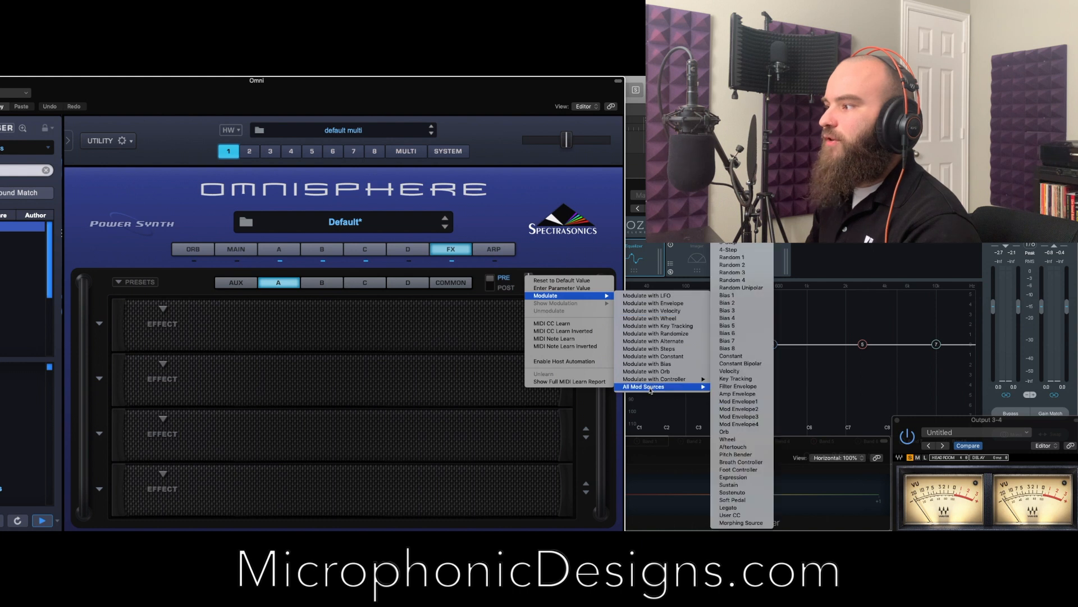
{"action": "left_click", "coordinate": [743, 402]}
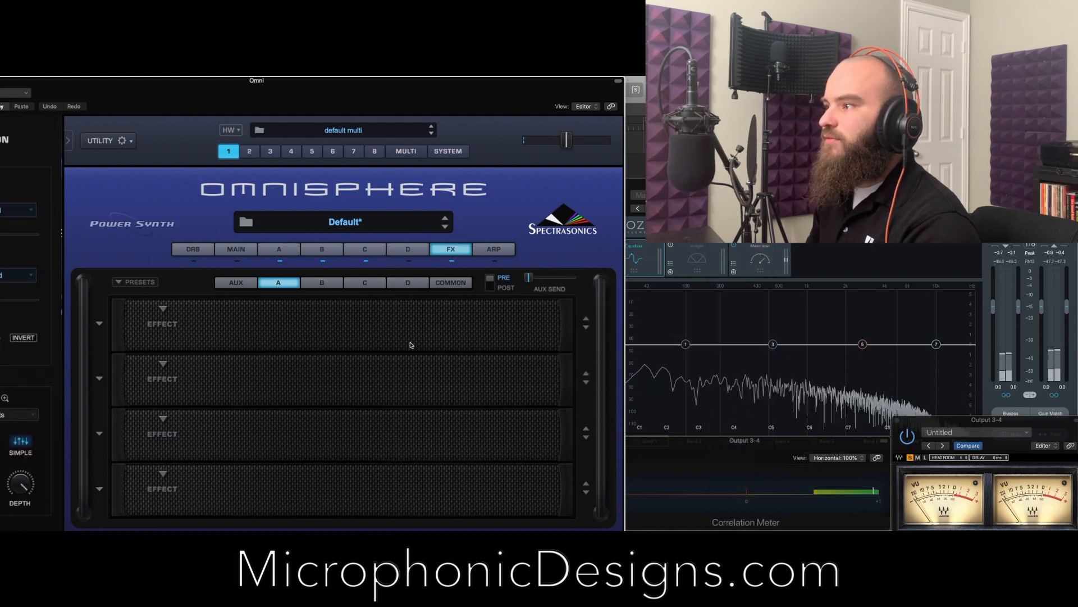
{"action": "left_click_drag", "start_coordinate": [214, 101], "coordinate": [324, 101]}
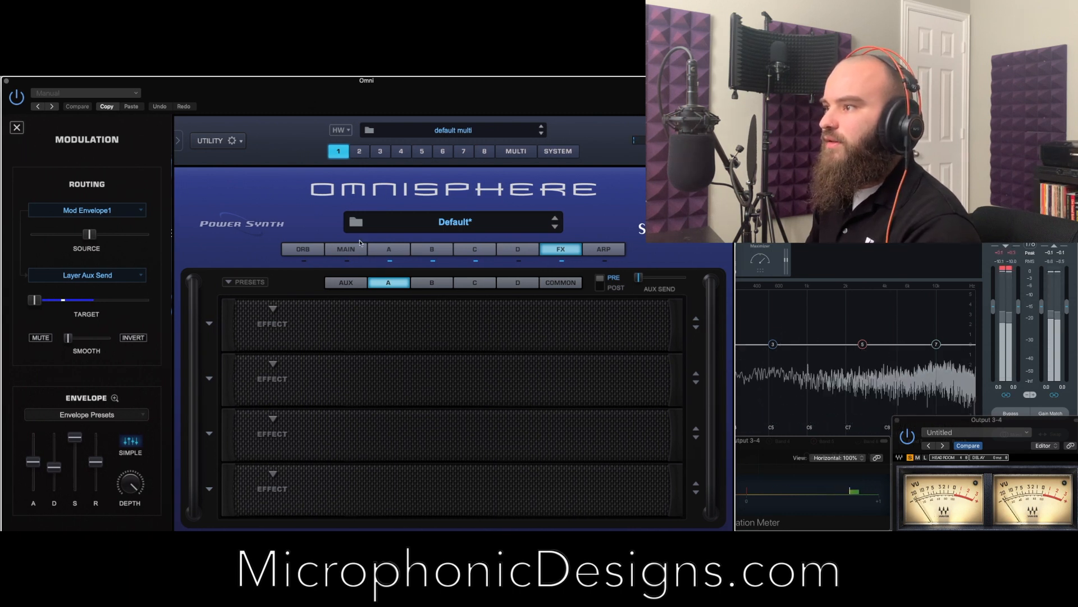
Reshape layer A's Mod 1 envelope so it falls directly from its peak at beat 3 to zero at beat 5
{"action": "left_click", "coordinate": [382, 252]}
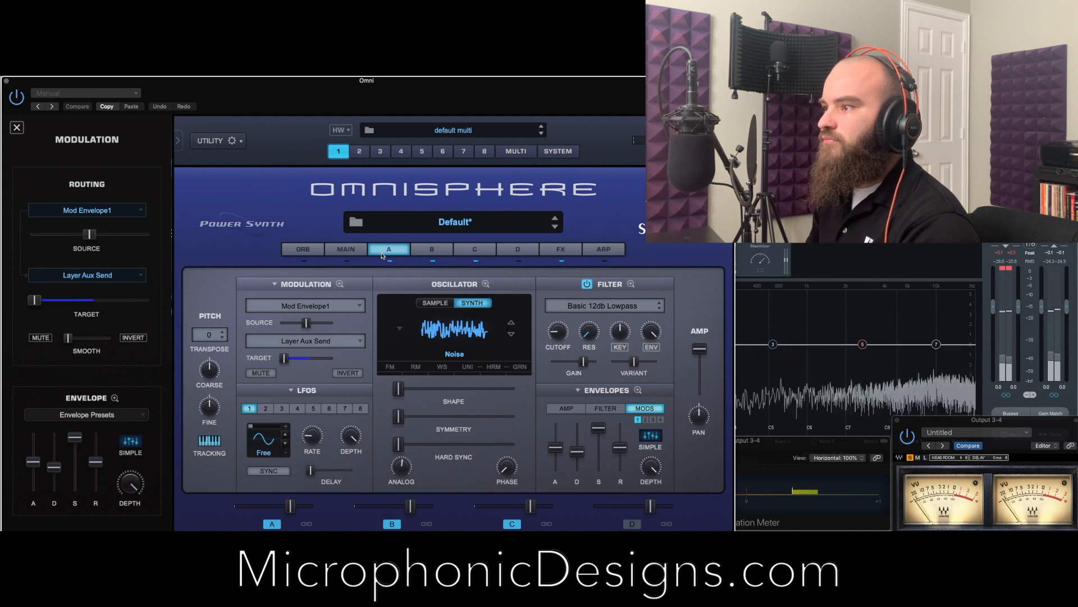
{"action": "left_click", "coordinate": [561, 250]}
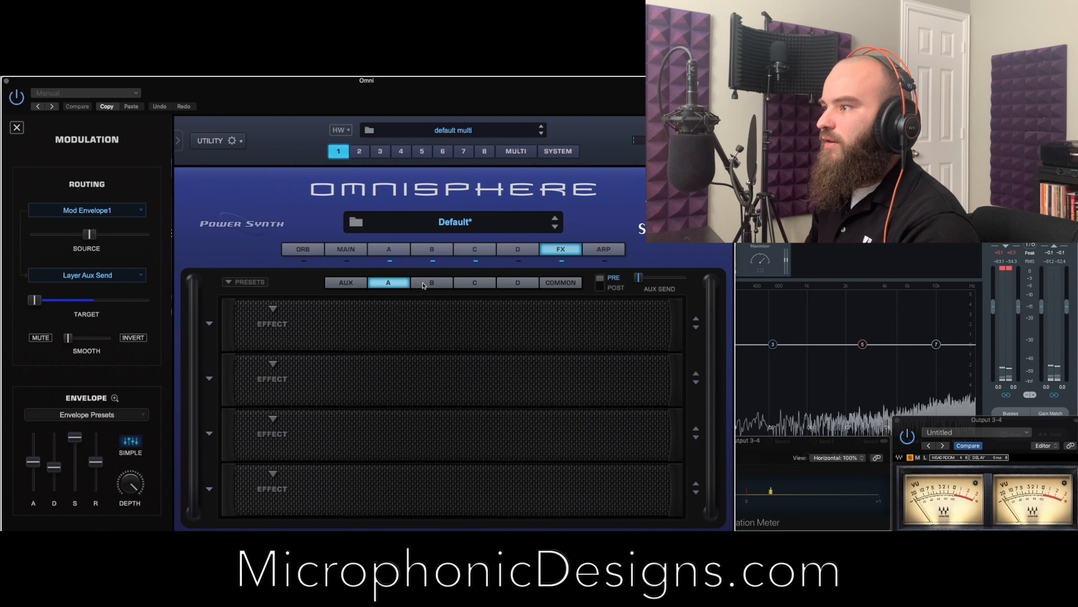
{"action": "left_click", "coordinate": [400, 251]}
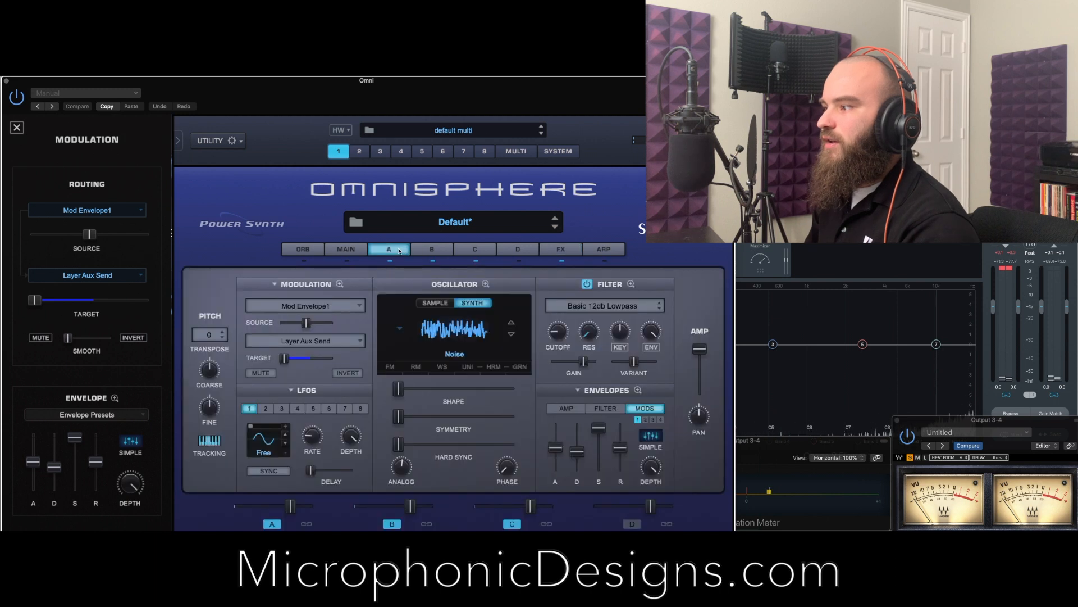
{"action": "left_click", "coordinate": [637, 390]}
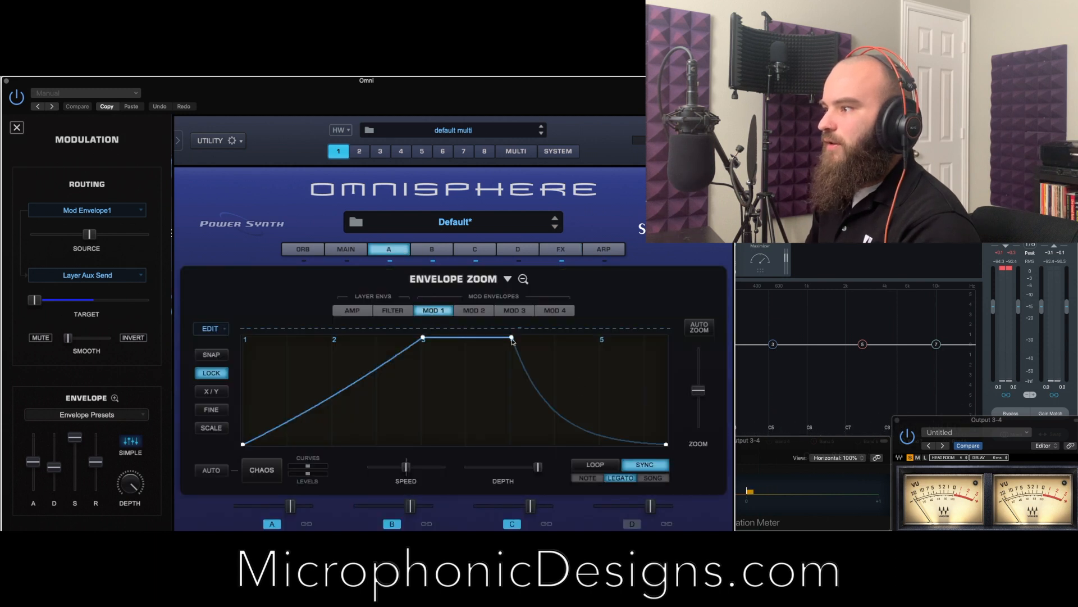
{"action": "left_click_drag", "start_coordinate": [512, 338], "coordinate": [602, 447]}
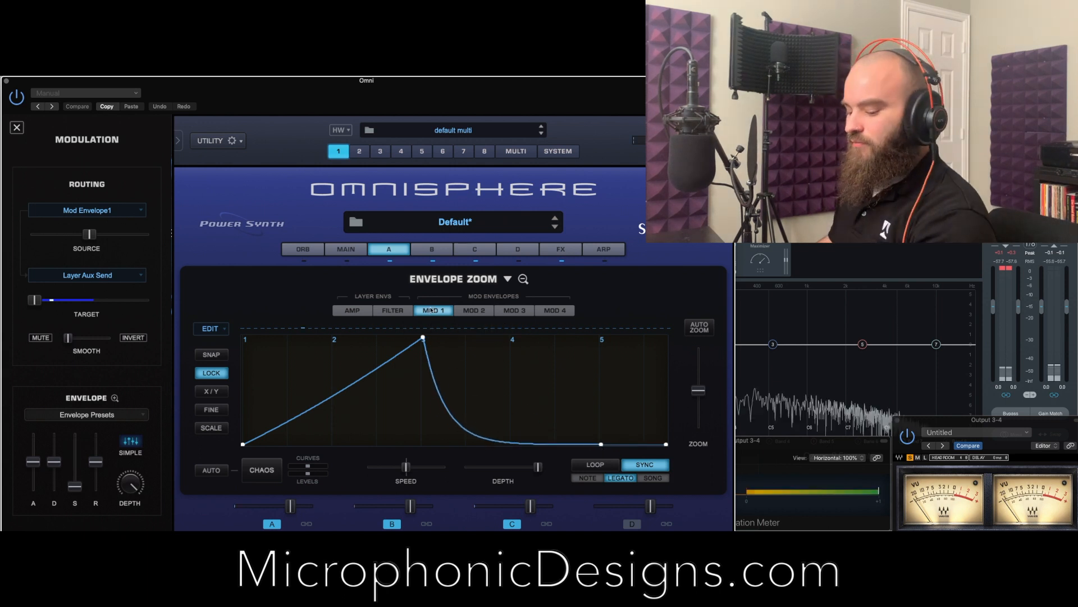
Review the Mod 1 envelopes of layers B and C, layer C's amp envelope and layer A's settings
{"action": "left_click", "coordinate": [431, 250]}
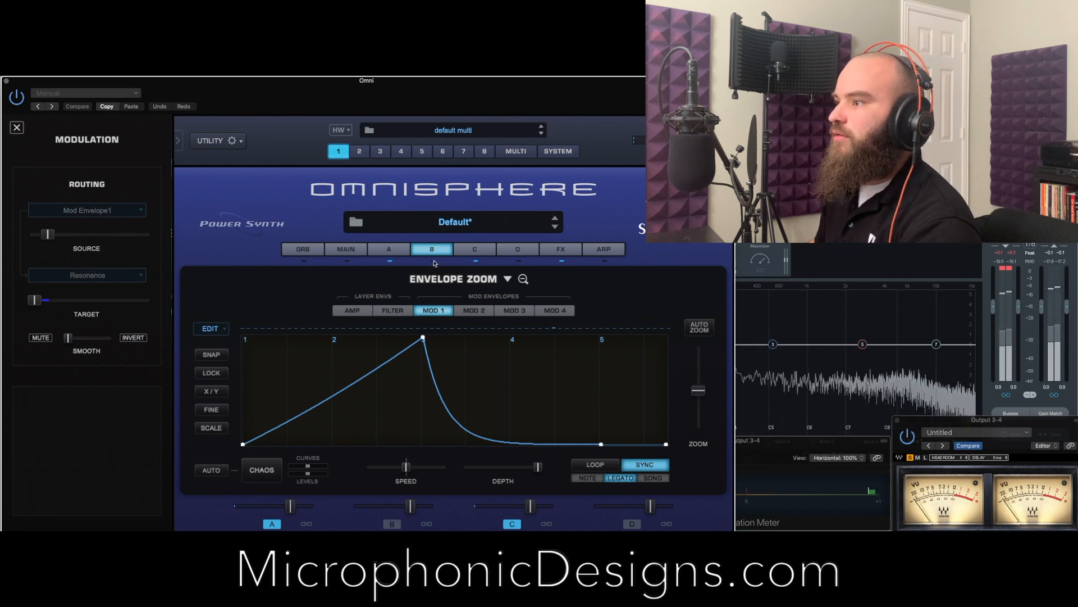
{"action": "left_click", "coordinate": [474, 249]}
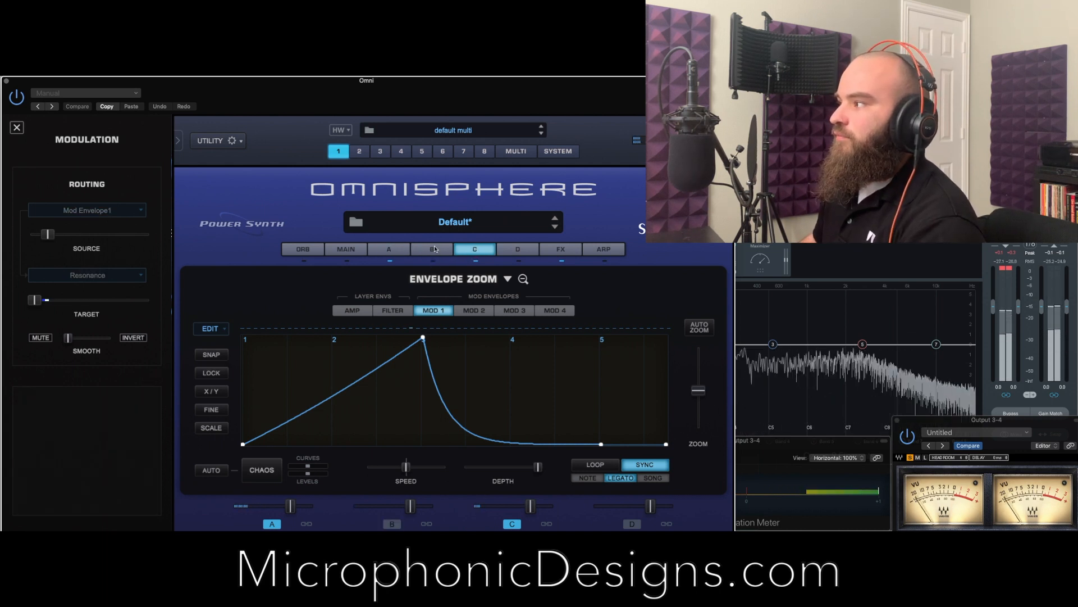
{"action": "left_click", "coordinate": [785, 274]}
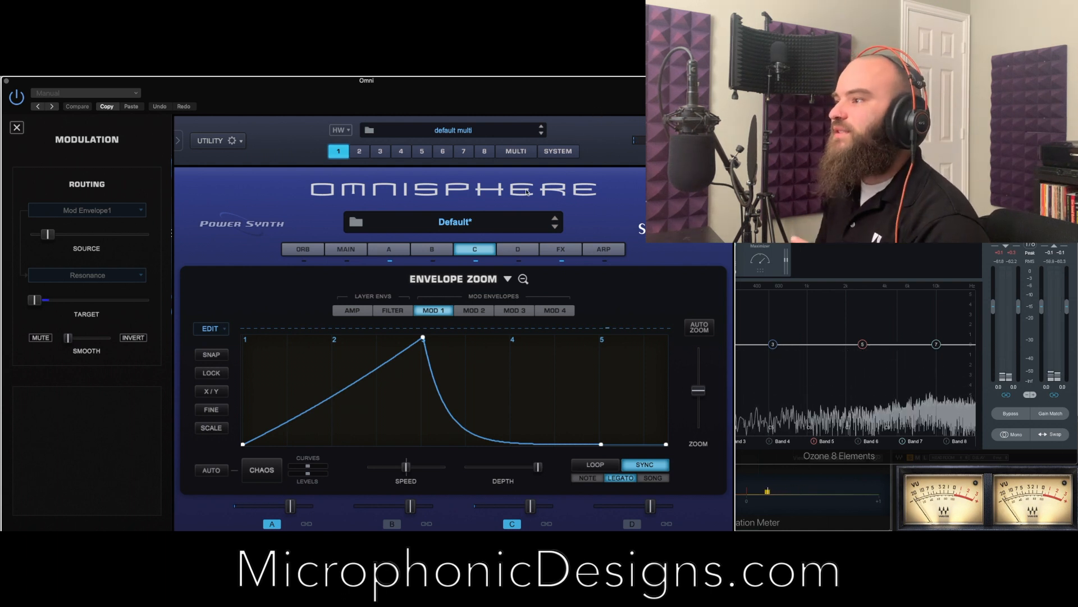
{"action": "left_click", "coordinate": [359, 312]}
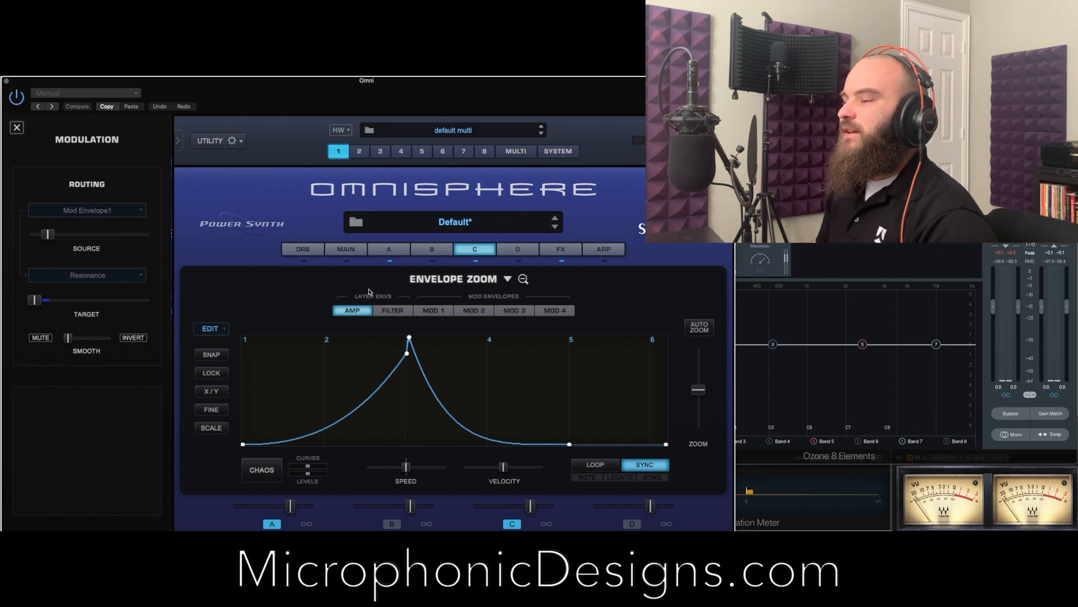
{"action": "left_click", "coordinate": [387, 258]}
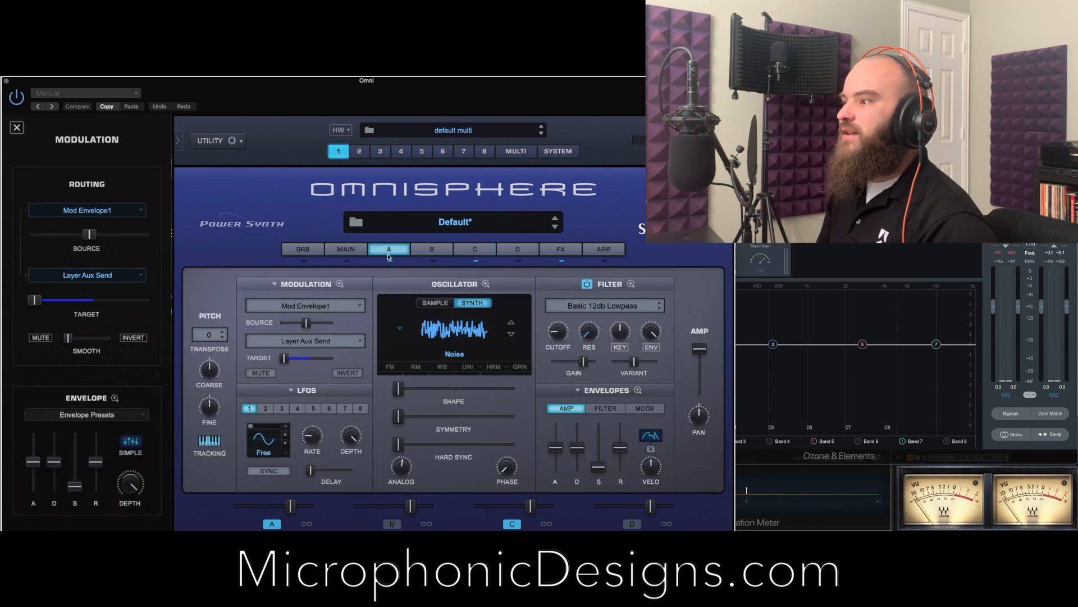
Sync layer C's filter envelope to tempo and move its peak to beat 3
{"action": "mouse_move", "coordinate": [557, 331]}
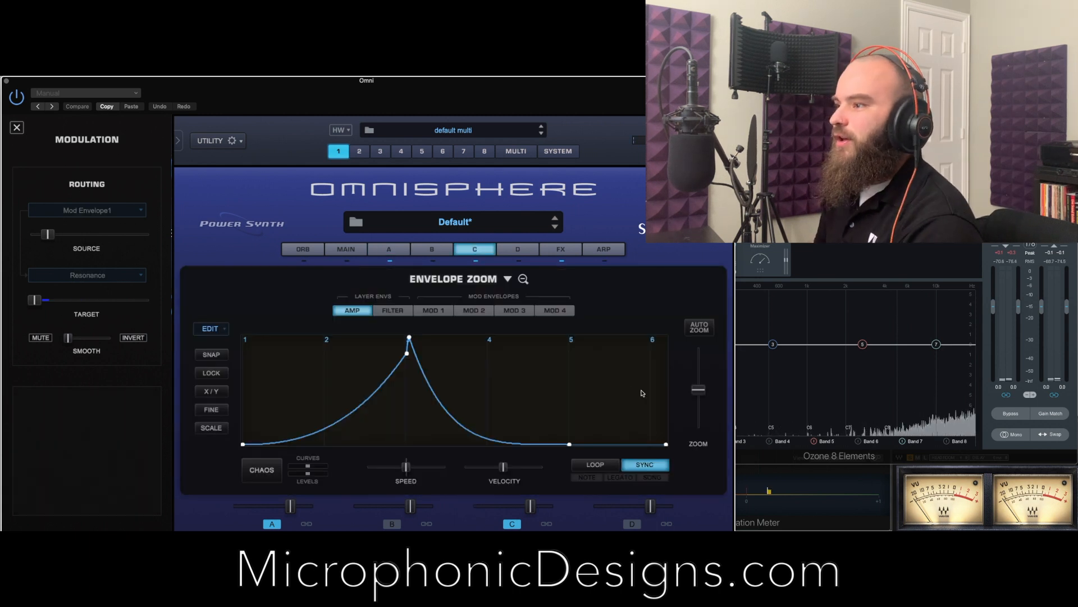
{"action": "left_click", "coordinate": [393, 310]}
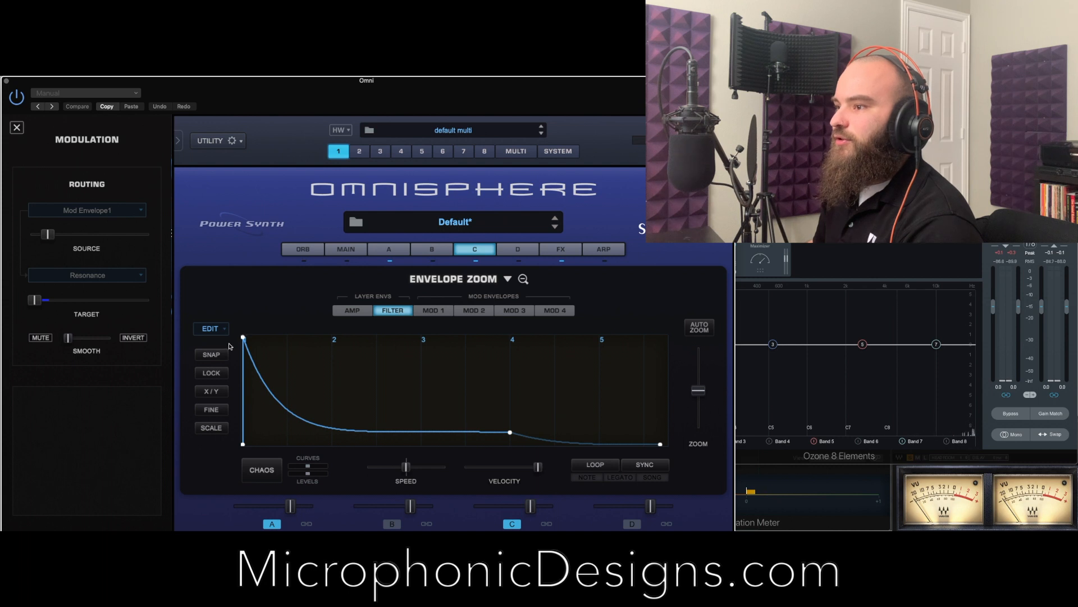
{"action": "left_click", "coordinate": [636, 463]}
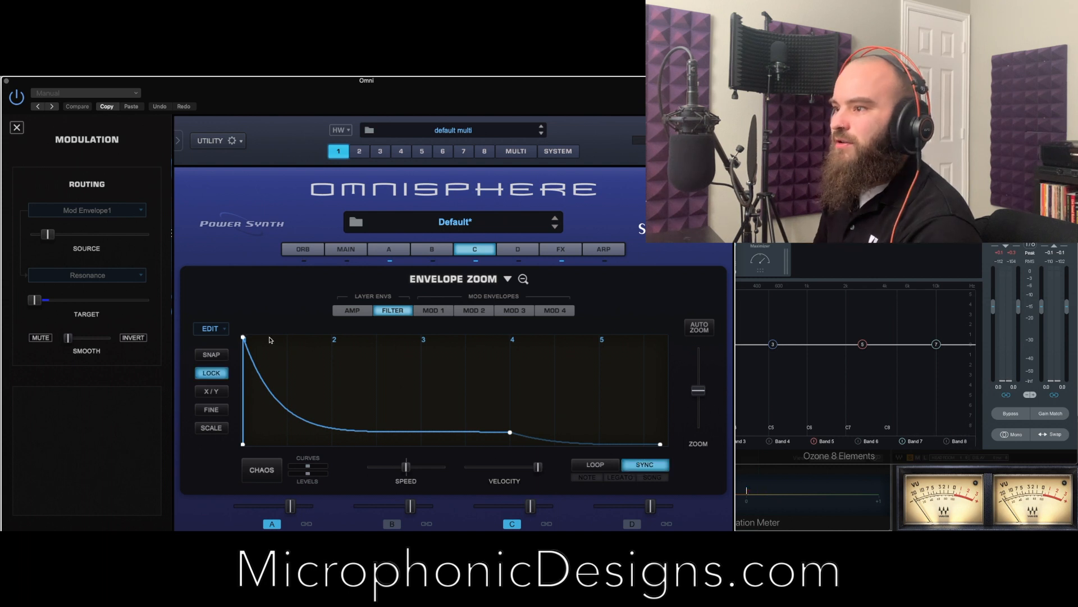
{"action": "left_click_drag", "start_coordinate": [243, 339], "coordinate": [424, 338]}
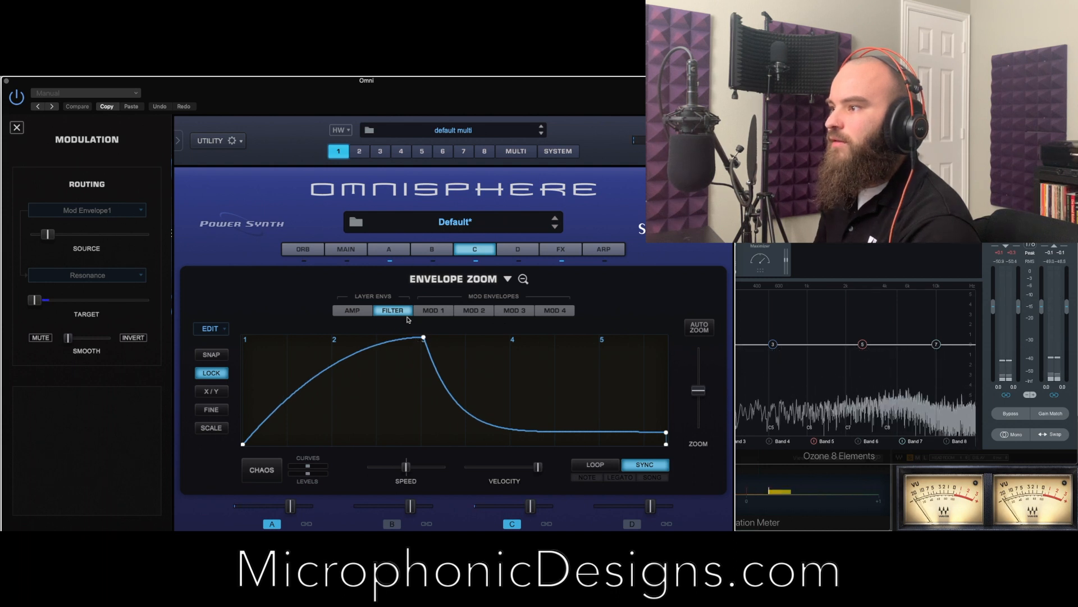
{"action": "left_click", "coordinate": [394, 251]}
{"action": "left_click", "coordinate": [473, 251]}
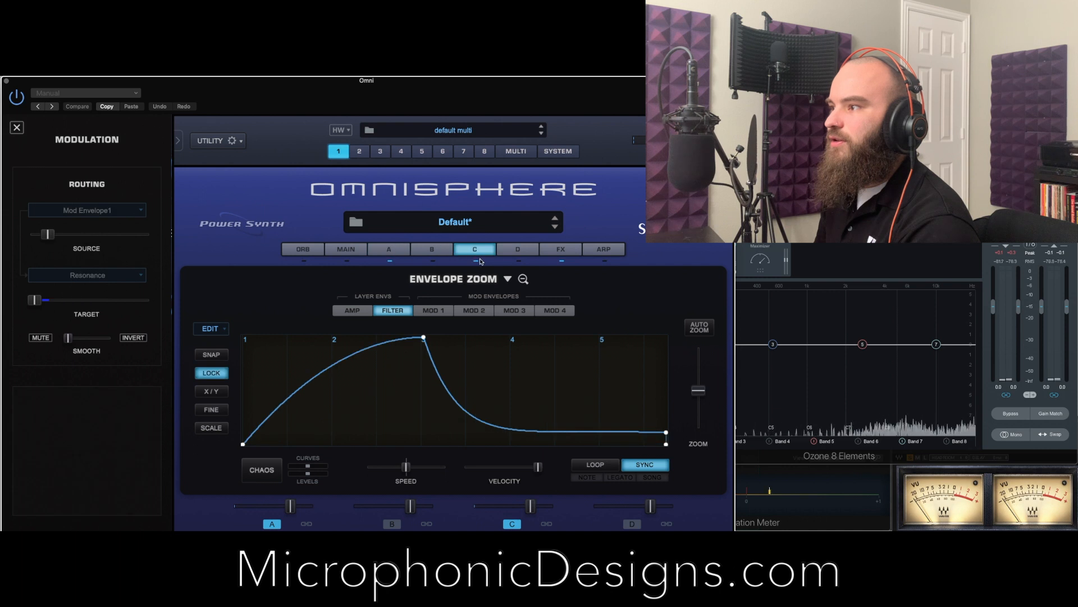
{"action": "left_click", "coordinate": [523, 280]}
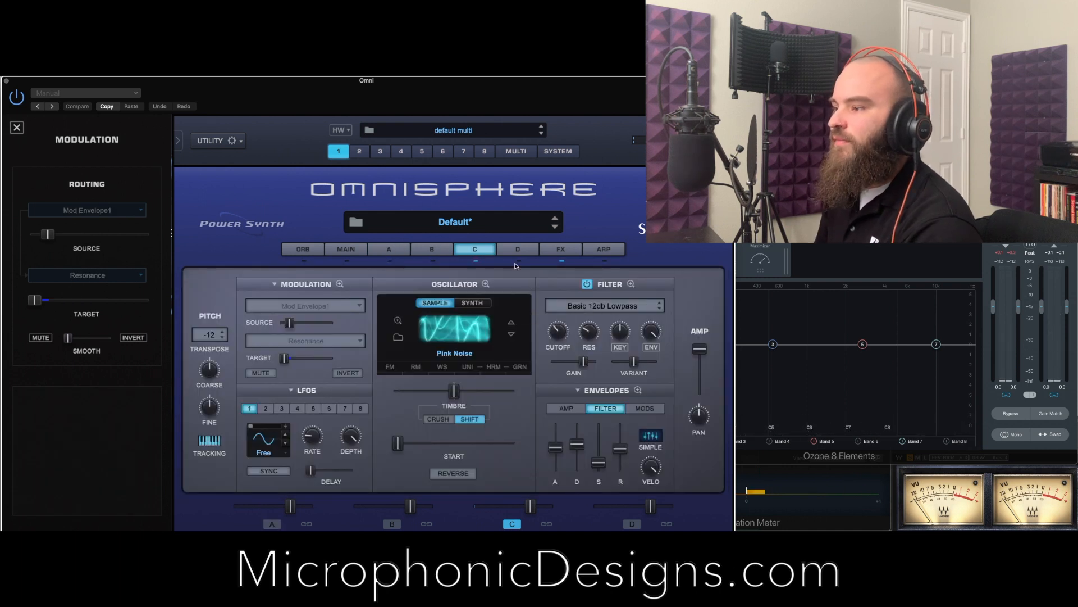
Change layer B's oscillator waveform to Sine and set its transpose to -24
{"action": "left_click", "coordinate": [381, 250]}
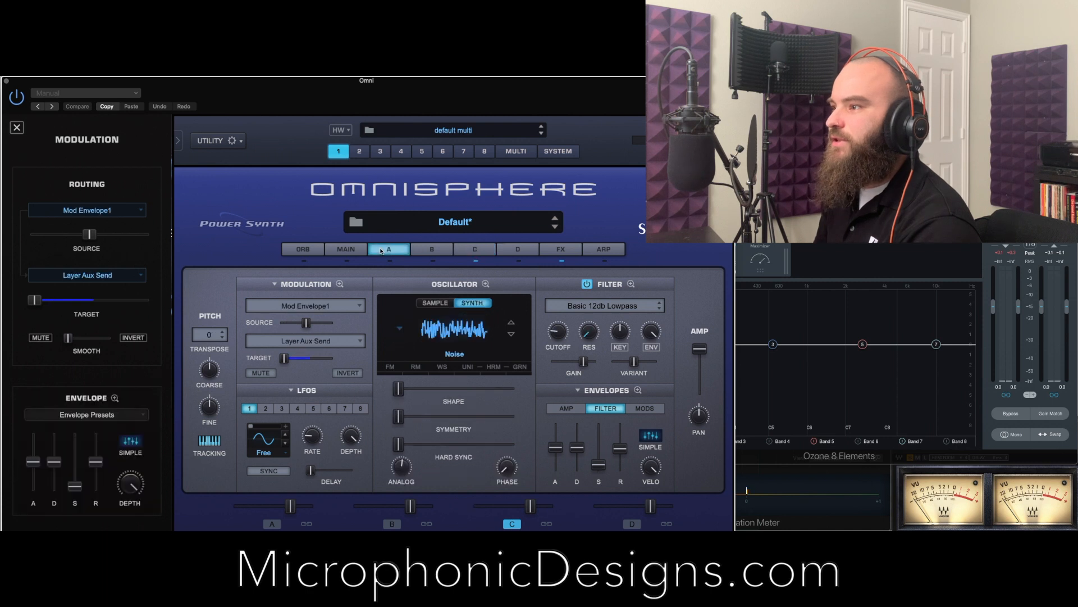
{"action": "left_click", "coordinate": [440, 252]}
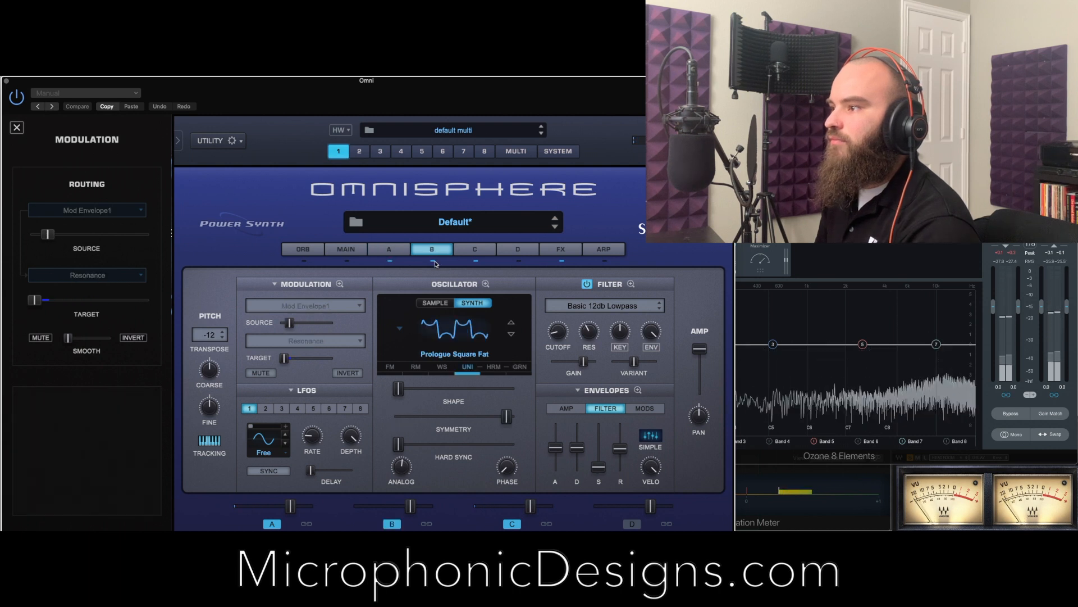
{"action": "left_click", "coordinate": [451, 330]}
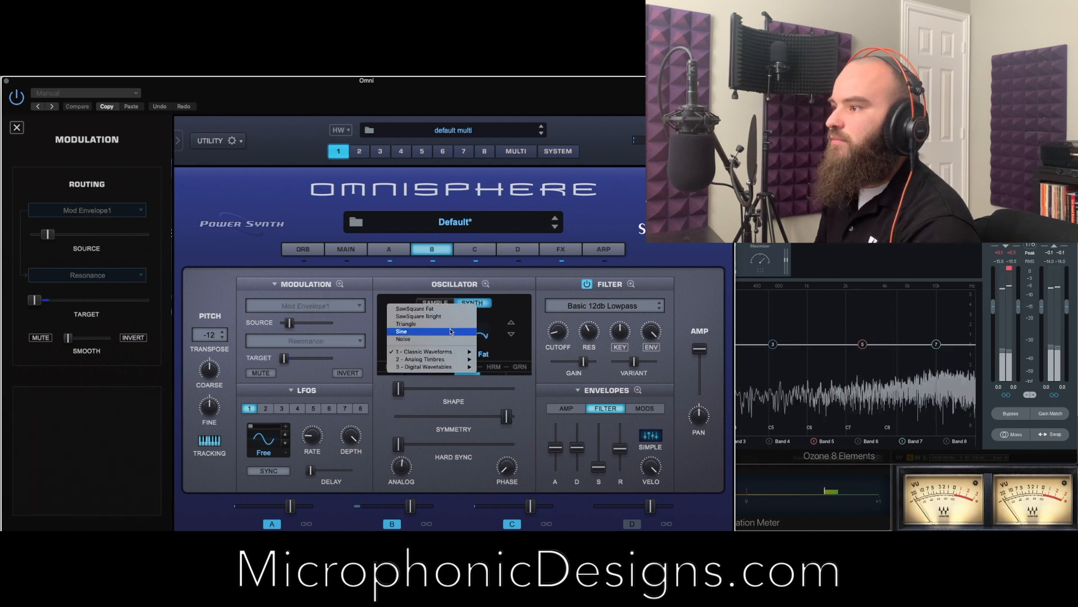
{"action": "left_click", "coordinate": [451, 332]}
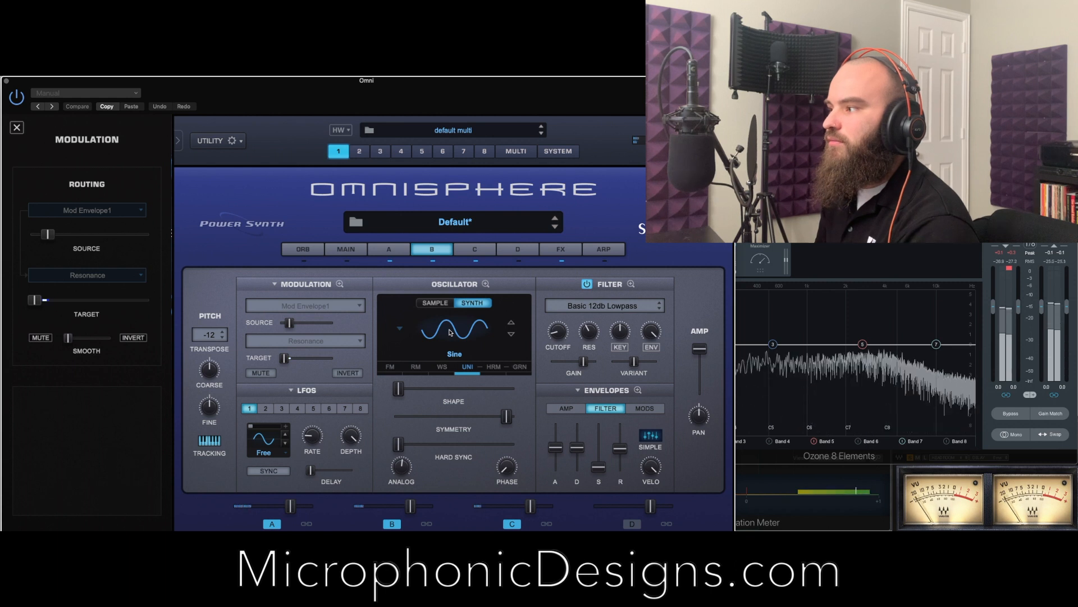
{"action": "left_click", "coordinate": [209, 334]}
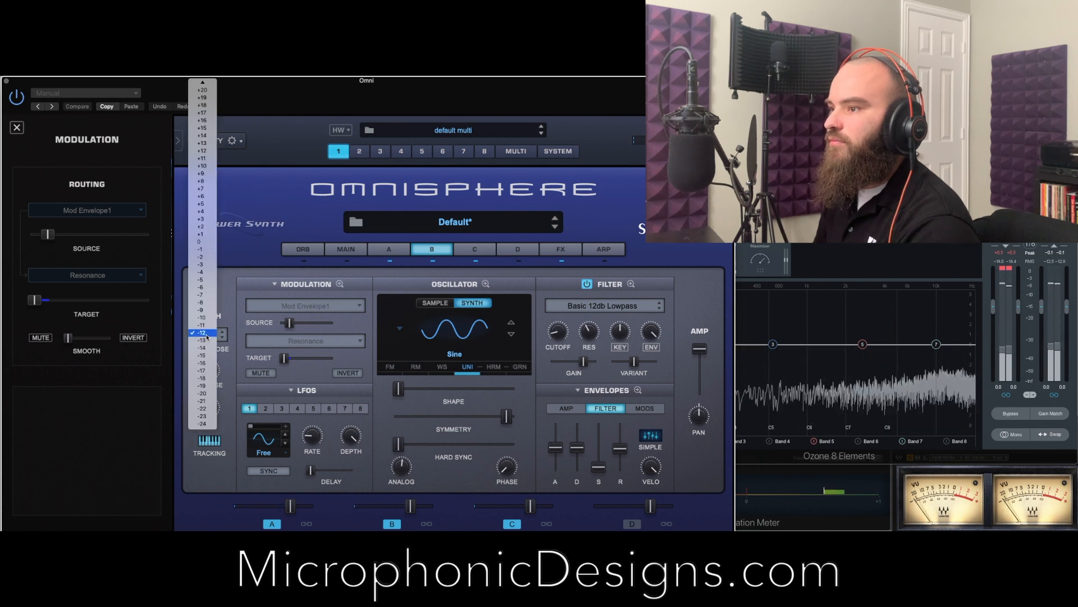
{"action": "left_click", "coordinate": [204, 424]}
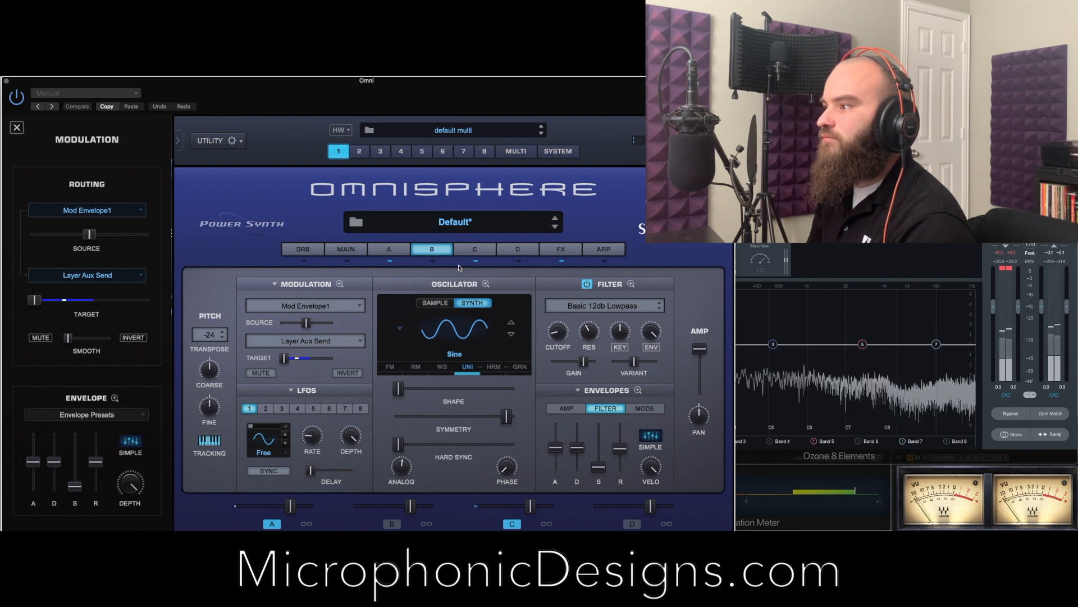
Switch layer B's oscillator to sample mode and load the Hi Breather soundsource from the SFX and Noise category
{"action": "left_click", "coordinate": [560, 251]}
{"action": "left_click", "coordinate": [338, 283]}
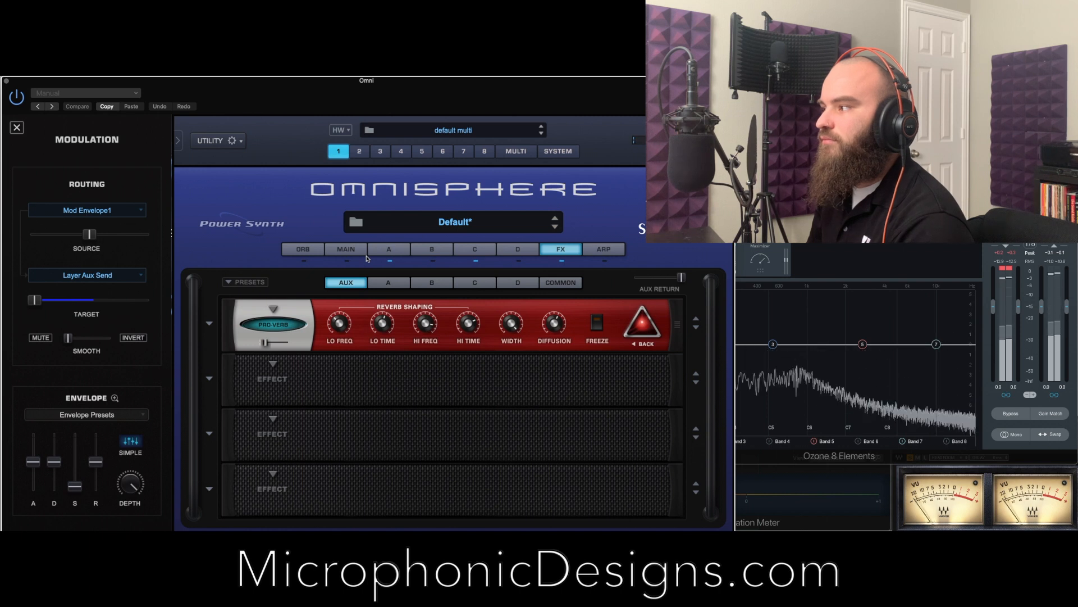
{"action": "left_click", "coordinate": [394, 250]}
{"action": "left_click", "coordinate": [418, 251]}
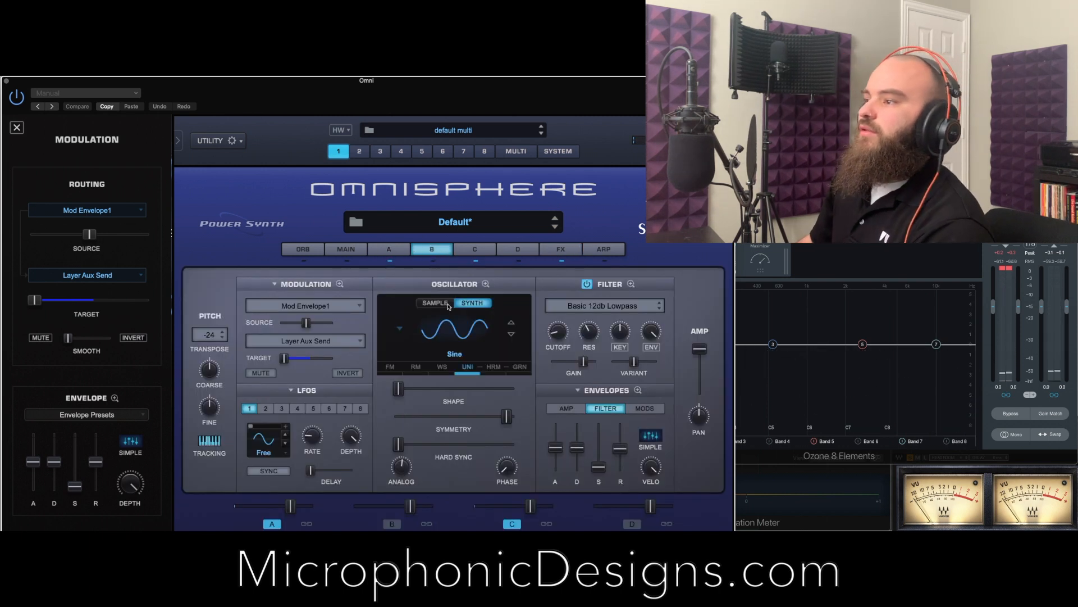
{"action": "left_click", "coordinate": [449, 321]}
{"action": "left_click", "coordinate": [439, 306]}
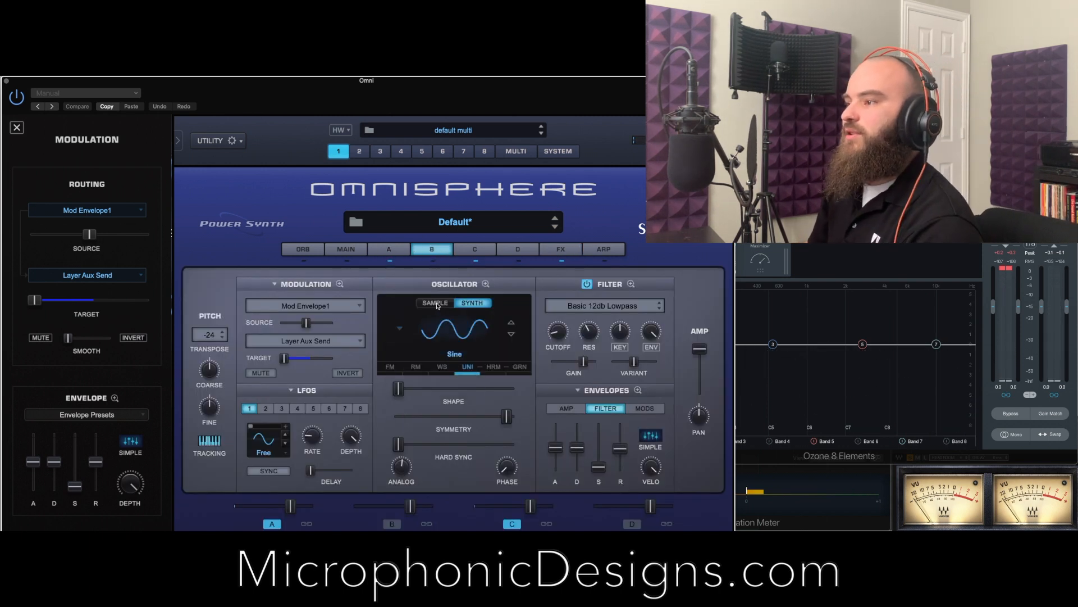
{"action": "left_click", "coordinate": [437, 304]}
{"action": "left_click", "coordinate": [442, 324]}
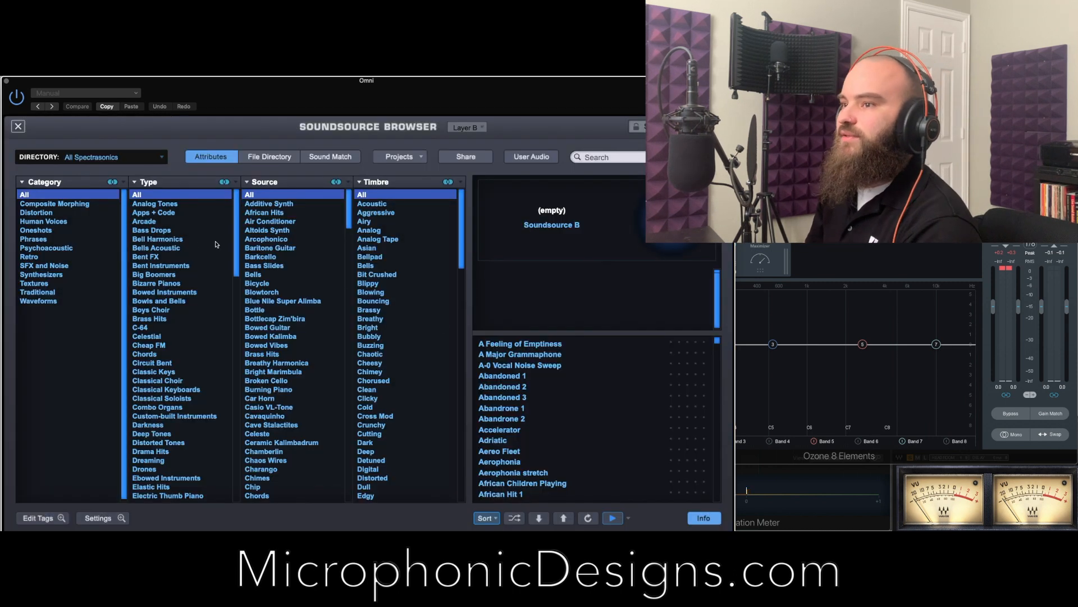
{"action": "left_click", "coordinate": [45, 266]}
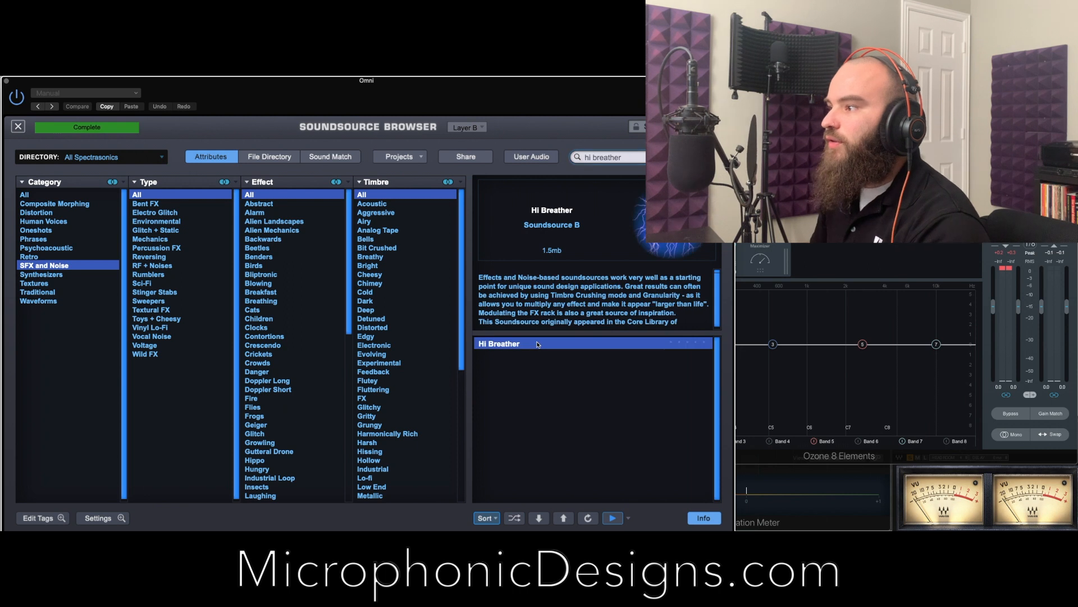
Close the soundsource browser and reshape layer B's filter envelope to hold at full level past beat 3, with its end point at zero
{"action": "left_click", "coordinate": [18, 126]}
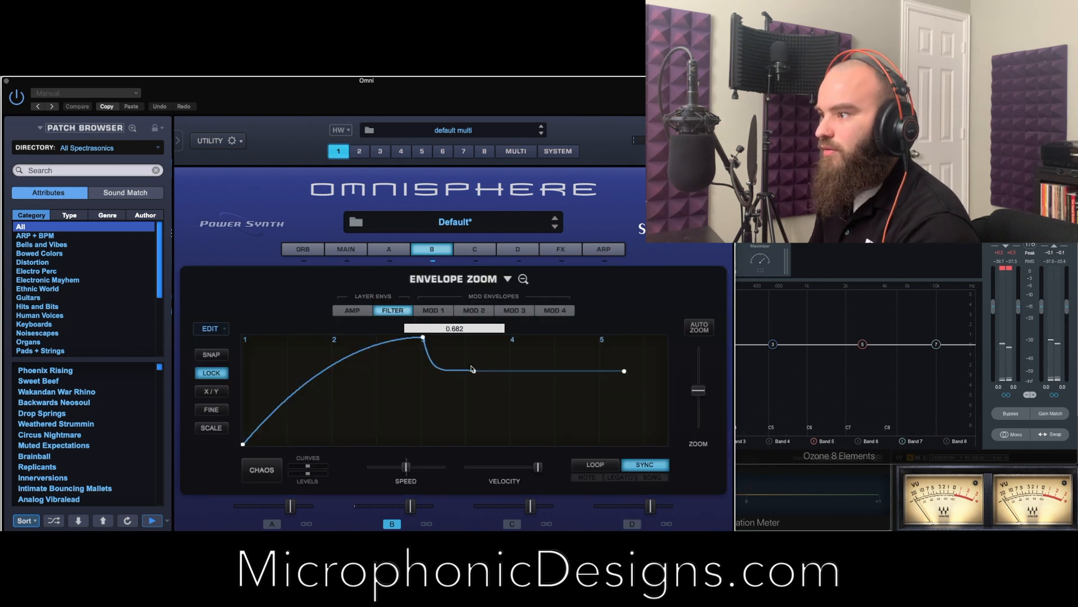
{"action": "left_click_drag", "start_coordinate": [472, 369], "coordinate": [460, 338]}
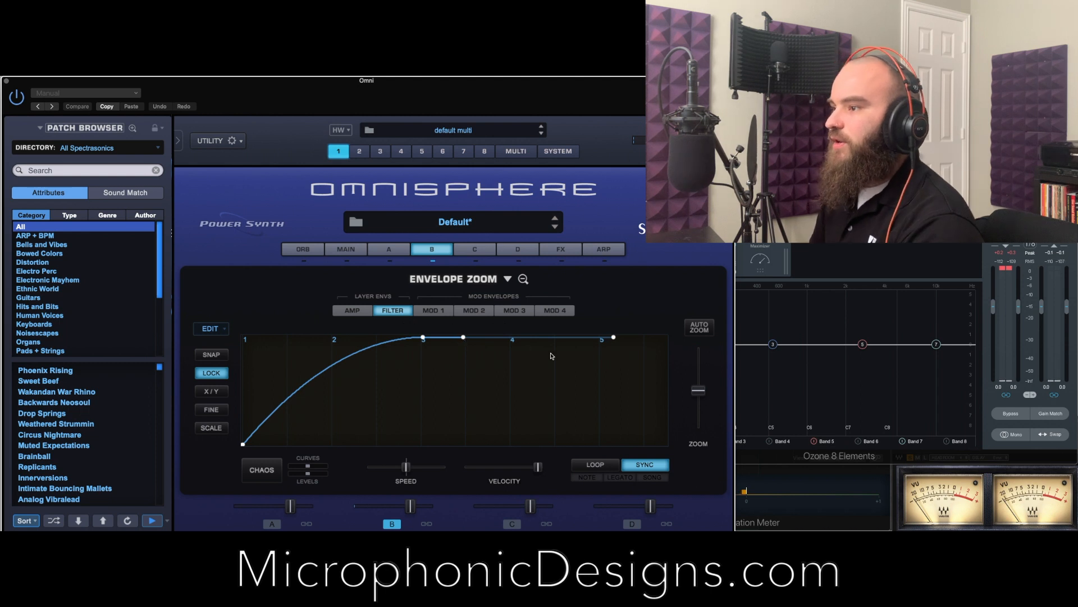
{"action": "left_click_drag", "start_coordinate": [614, 340], "coordinate": [601, 454]}
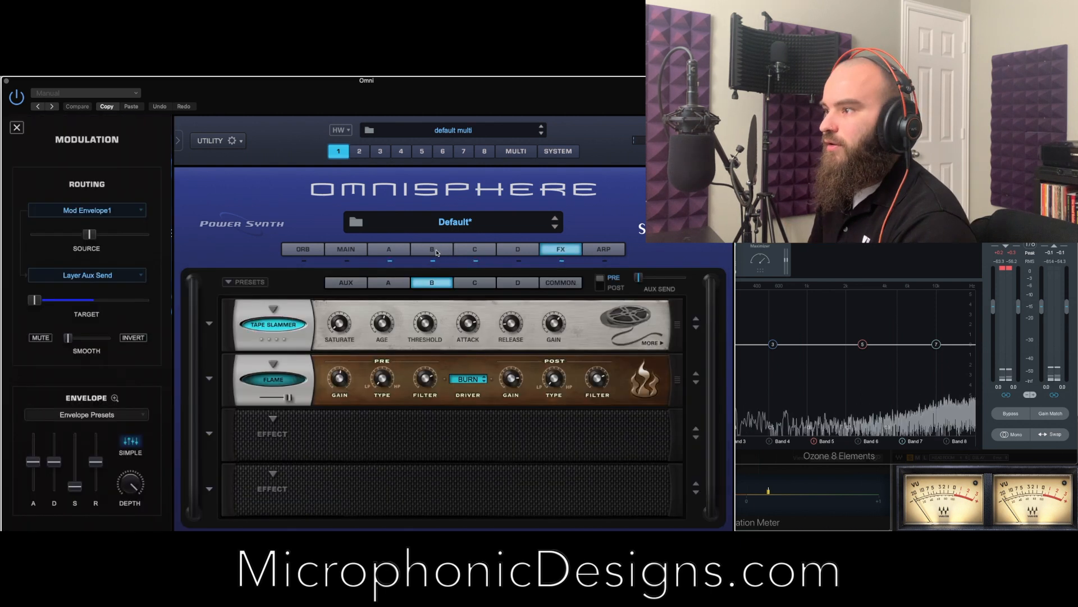
Set layer B's transpose to 0 and reset the clip indicator on the Ozone output meter
{"action": "left_click", "coordinate": [431, 249]}
{"action": "left_click", "coordinate": [207, 334]}
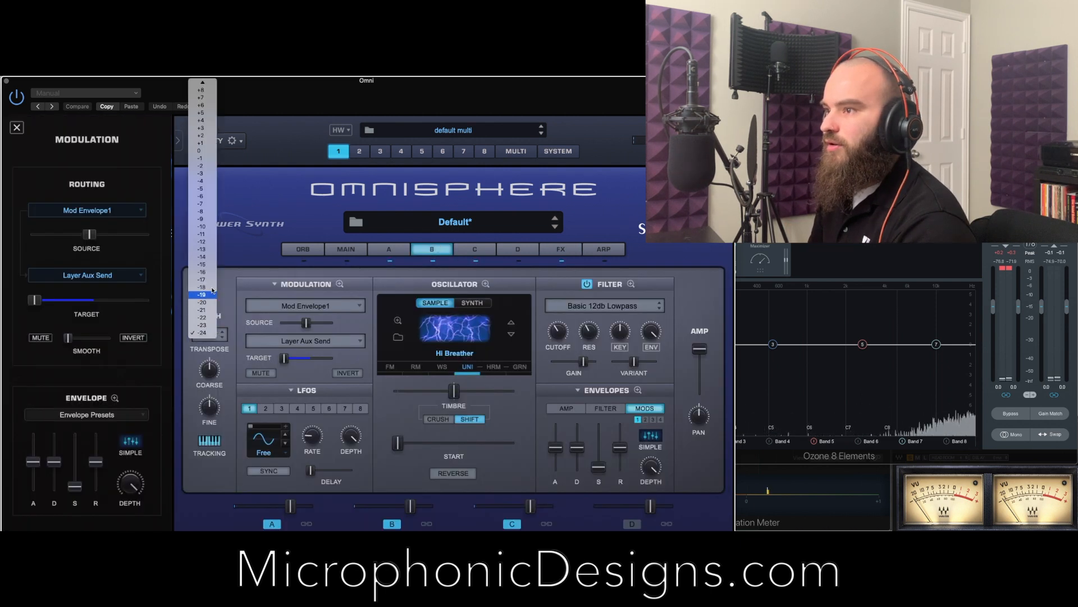
{"action": "left_click", "coordinate": [206, 151]}
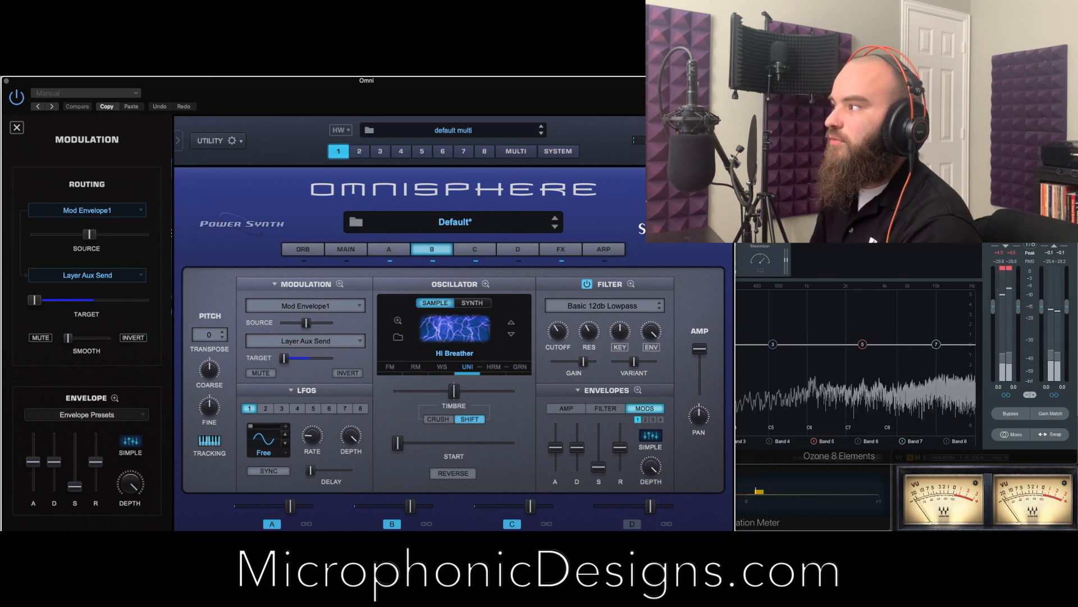
{"action": "left_click", "coordinate": [1008, 272]}
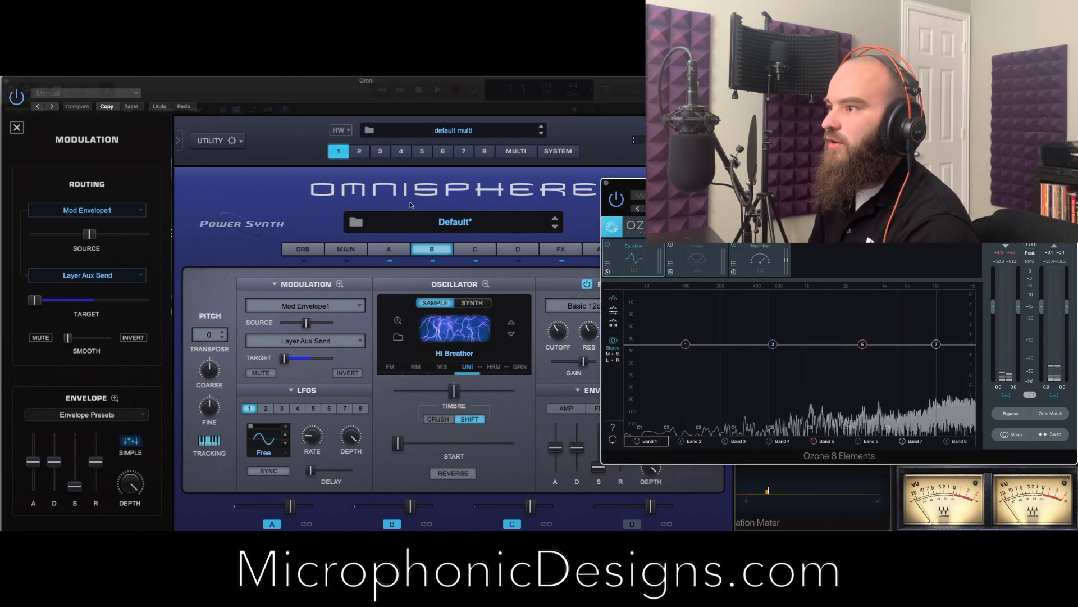
{"action": "left_click", "coordinate": [277, 209]}
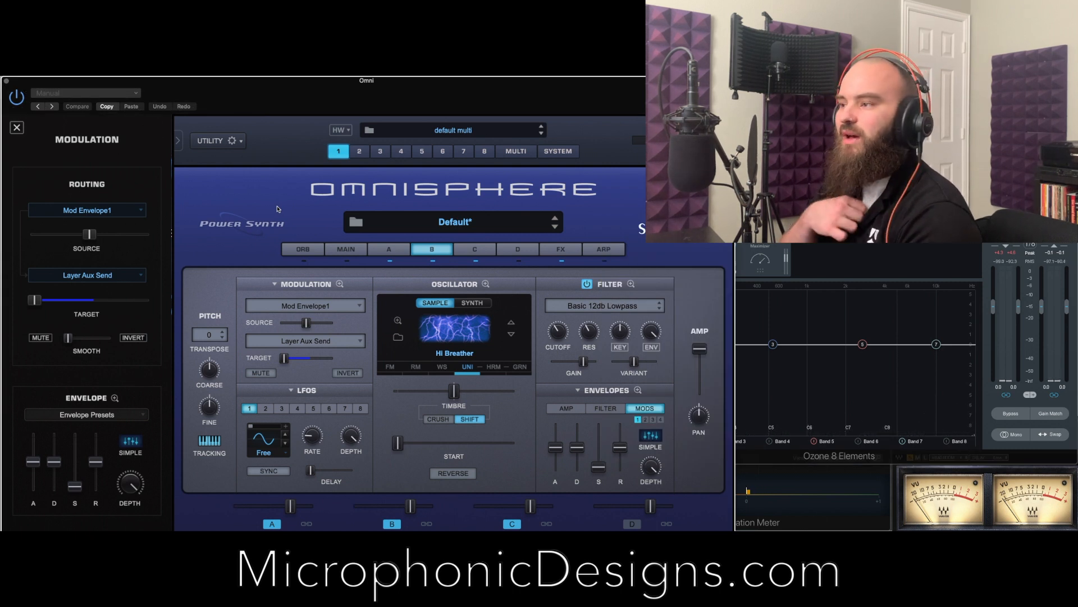
Turn off Unison for layer B's Hi Breather oscillator and return to the layer's overview
{"action": "left_click", "coordinate": [485, 284]}
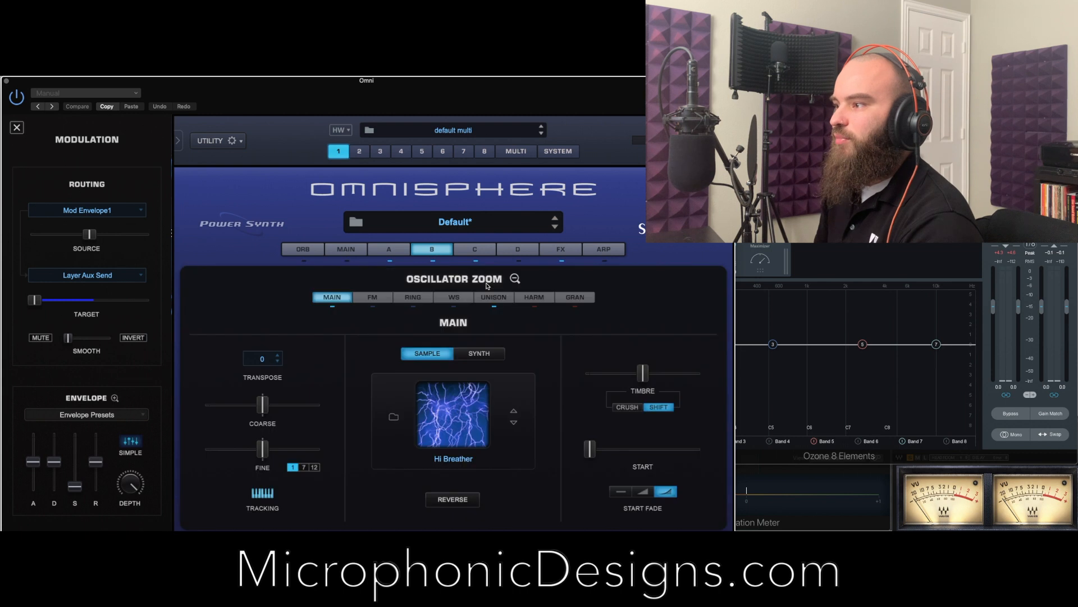
{"action": "left_click", "coordinate": [494, 298]}
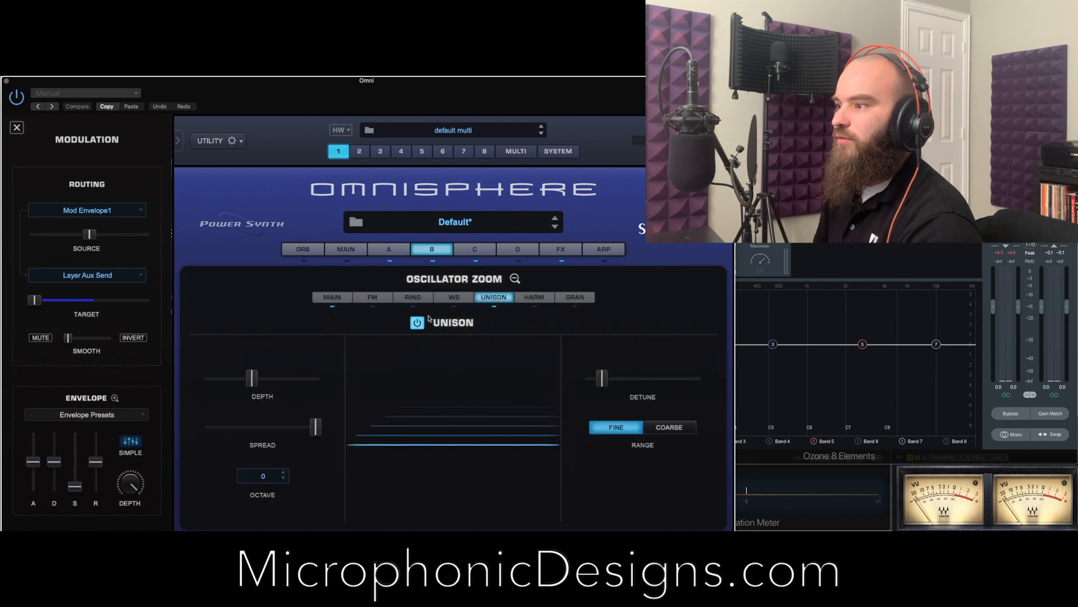
{"action": "left_click", "coordinate": [347, 250]}
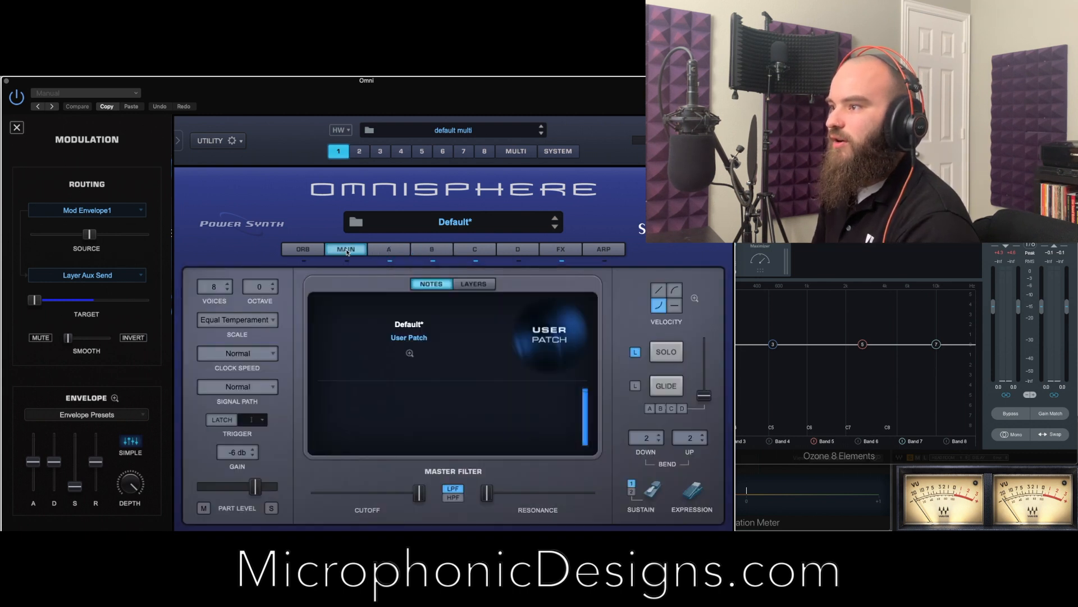
{"action": "left_click", "coordinate": [432, 250]}
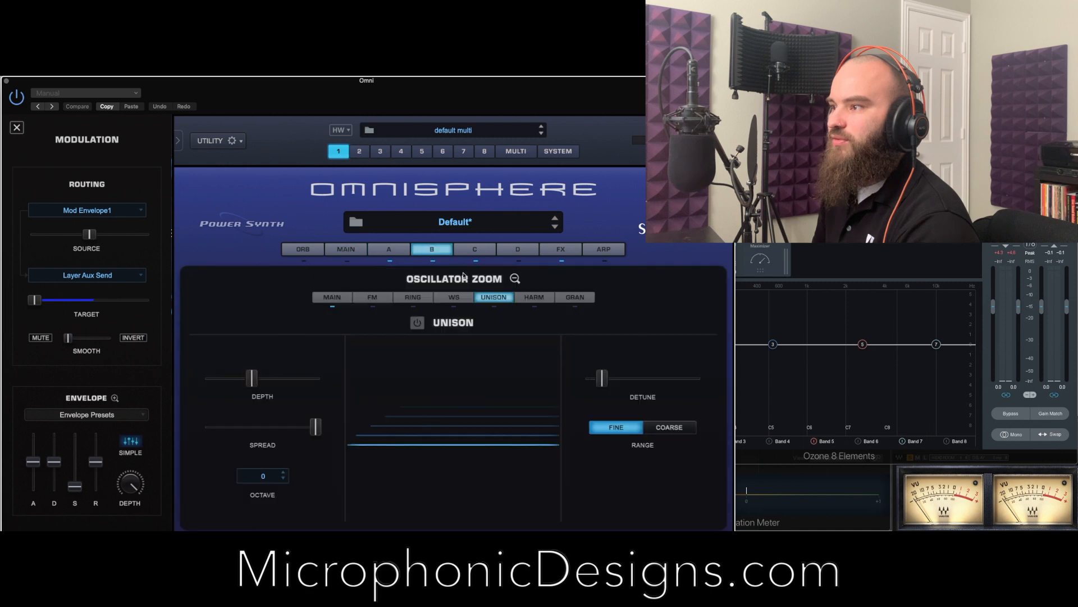
{"action": "left_click", "coordinate": [486, 275]}
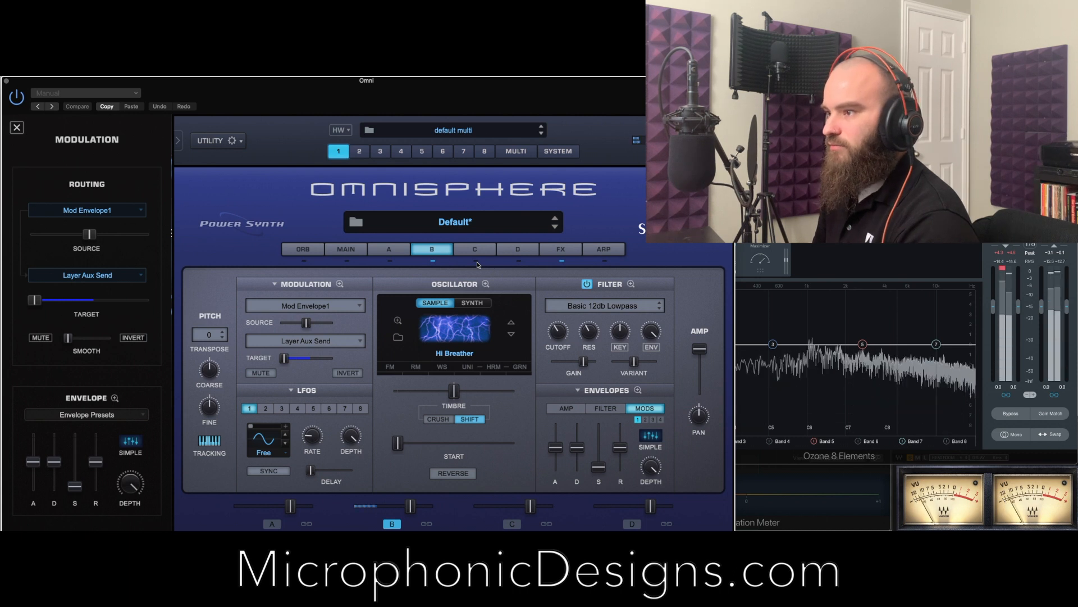
Clear the clip indicator and check the Tape Slammer and Flame effects in layer B's rack
{"action": "left_click", "coordinate": [1004, 270]}
{"action": "left_click", "coordinate": [561, 249]}
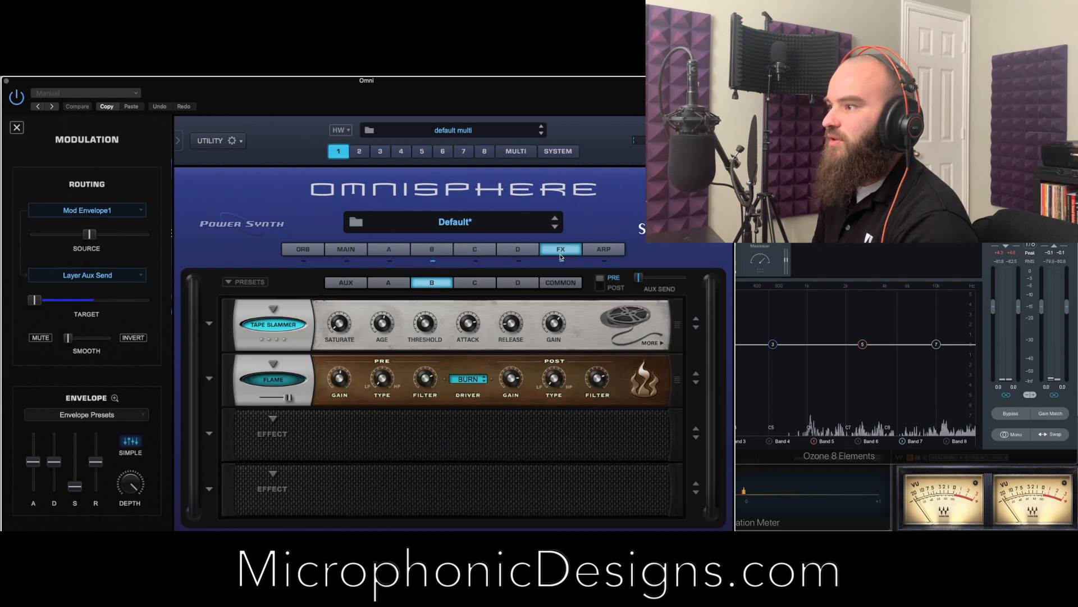
{"action": "mouse_move", "coordinate": [554, 337]}
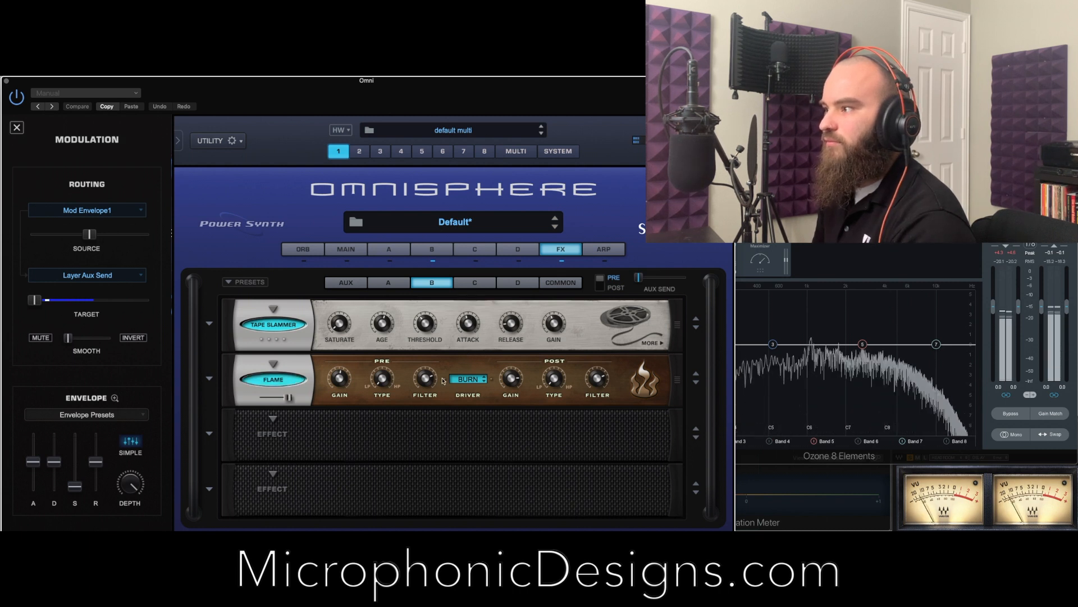
{"action": "left_click", "coordinate": [430, 249]}
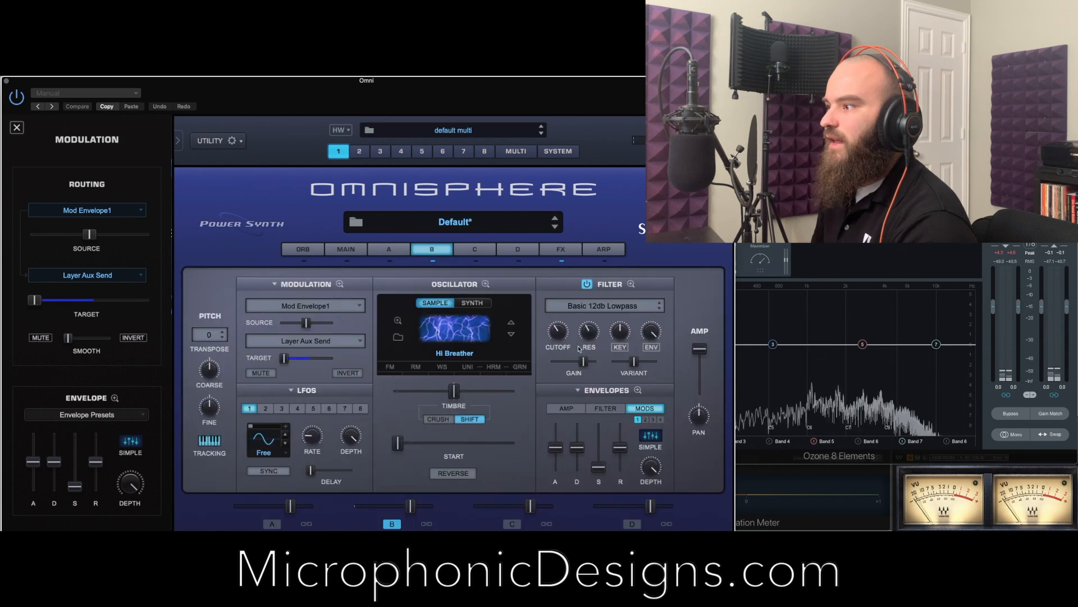
Bend the attack curve of layer B's amp envelope so it rises more steeply just before the peak at beat 3
{"action": "left_click", "coordinate": [638, 390]}
{"action": "left_click", "coordinate": [391, 310]}
{"action": "left_click", "coordinate": [353, 310]}
{"action": "double_click", "coordinate": [466, 338]}
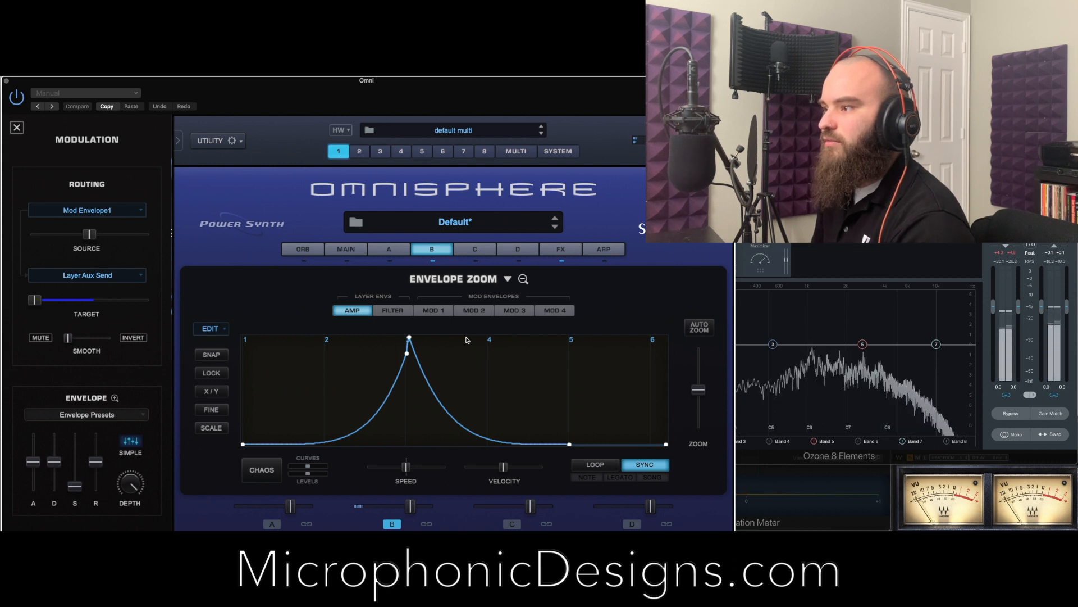
Bend the attack curve of layer A's filter envelope so it stays low longer and rises steeply toward beat 3
{"action": "left_click", "coordinate": [395, 251]}
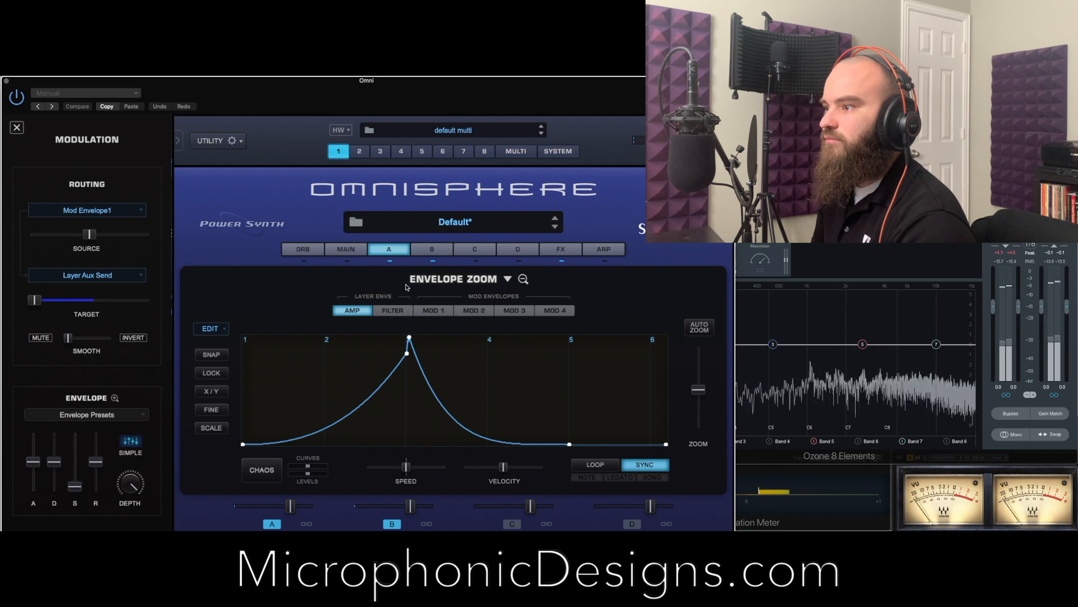
{"action": "left_click", "coordinate": [392, 310]}
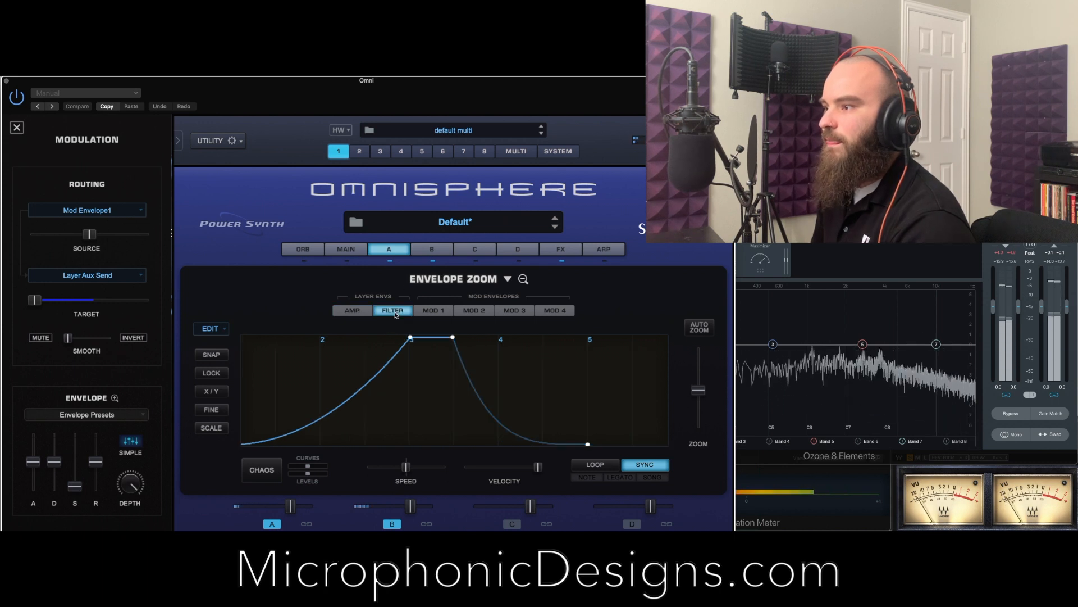
{"action": "left_click_drag", "start_coordinate": [372, 393], "coordinate": [369, 406]}
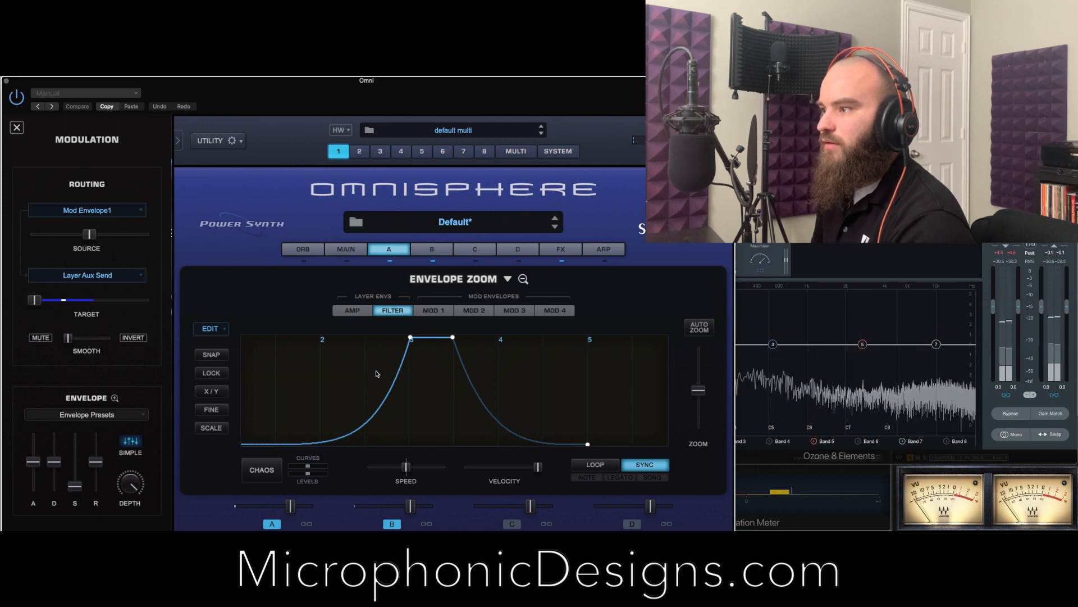
Examine the shapes of layer C's filter and amp envelopes over their full length
{"action": "left_click", "coordinate": [475, 251]}
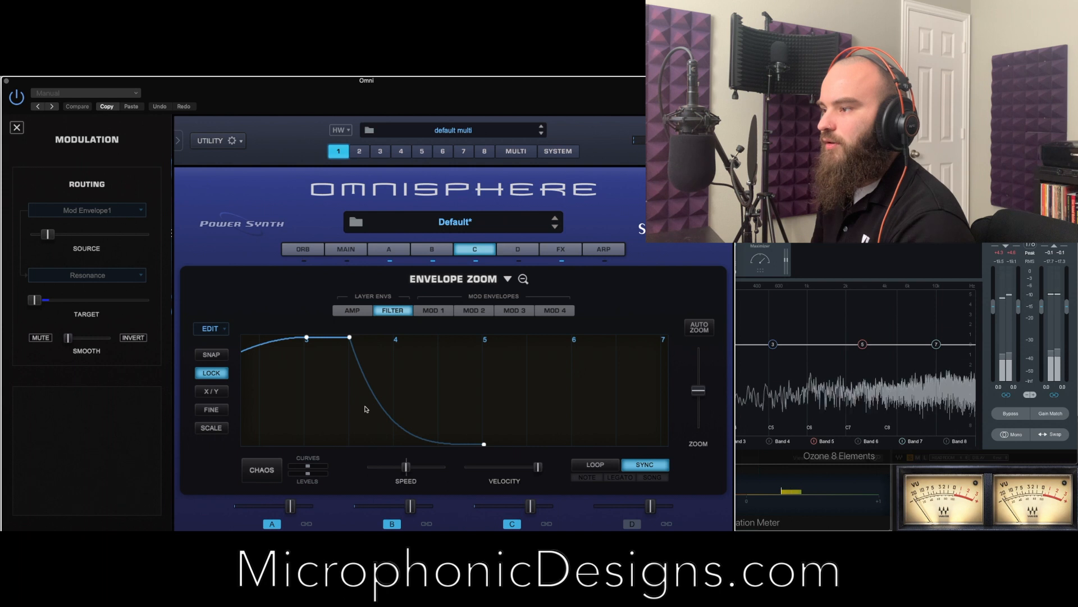
{"action": "scroll", "coordinate": [407, 344], "scroll_direction": "up", "scroll_amount": 5}
{"action": "scroll", "coordinate": [407, 343], "scroll_direction": "down", "scroll_amount": 10}
{"action": "left_click_drag", "start_coordinate": [407, 344], "coordinate": [464, 364]}
{"action": "scroll", "coordinate": [384, 375], "scroll_direction": "up", "scroll_amount": 2}
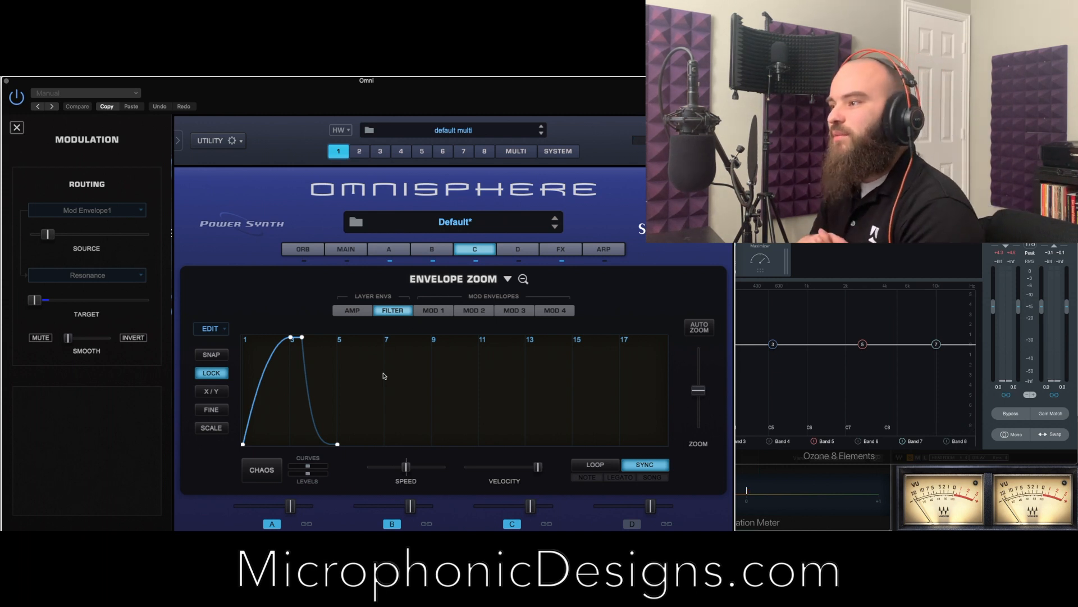
{"action": "left_click", "coordinate": [370, 310]}
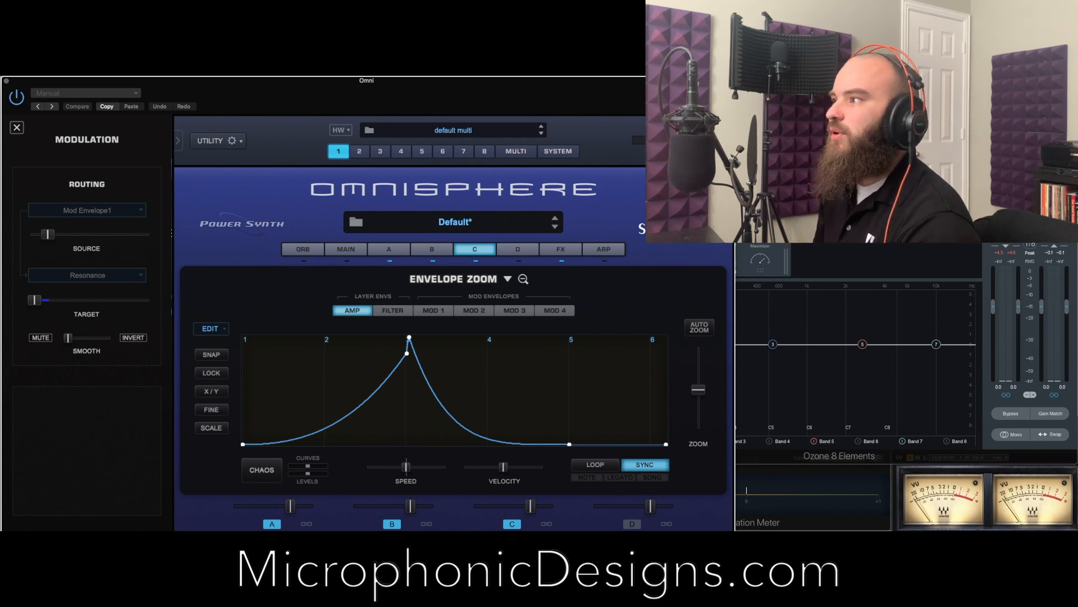
Lower layer B's mix level slightly and make the decay curve of its Mod 1 envelope steeper
{"action": "left_click_drag", "start_coordinate": [661, 94], "coordinate": [552, 94]}
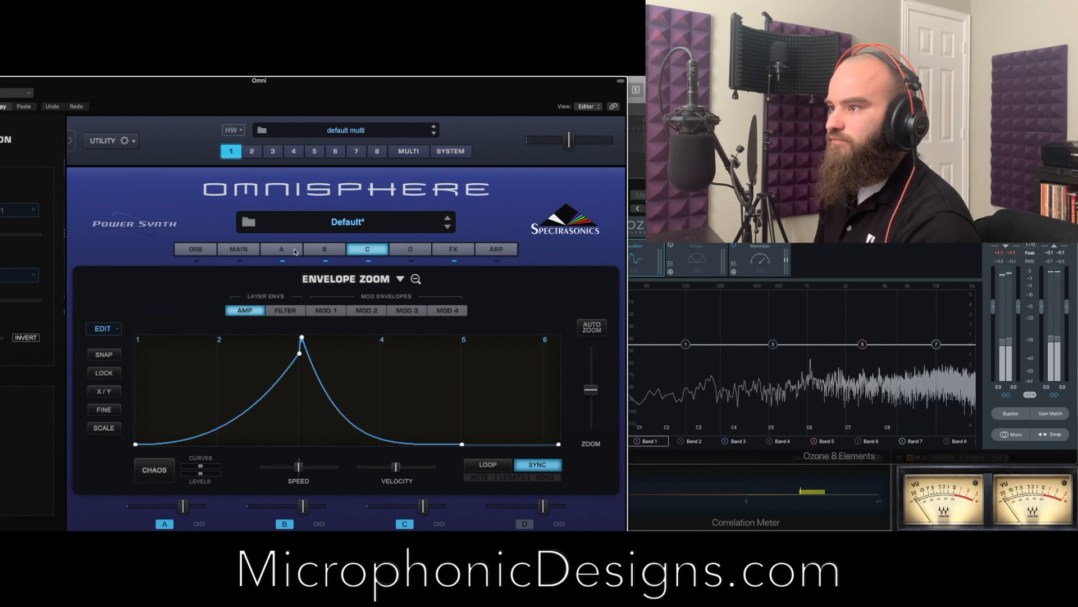
{"action": "left_click", "coordinate": [317, 250]}
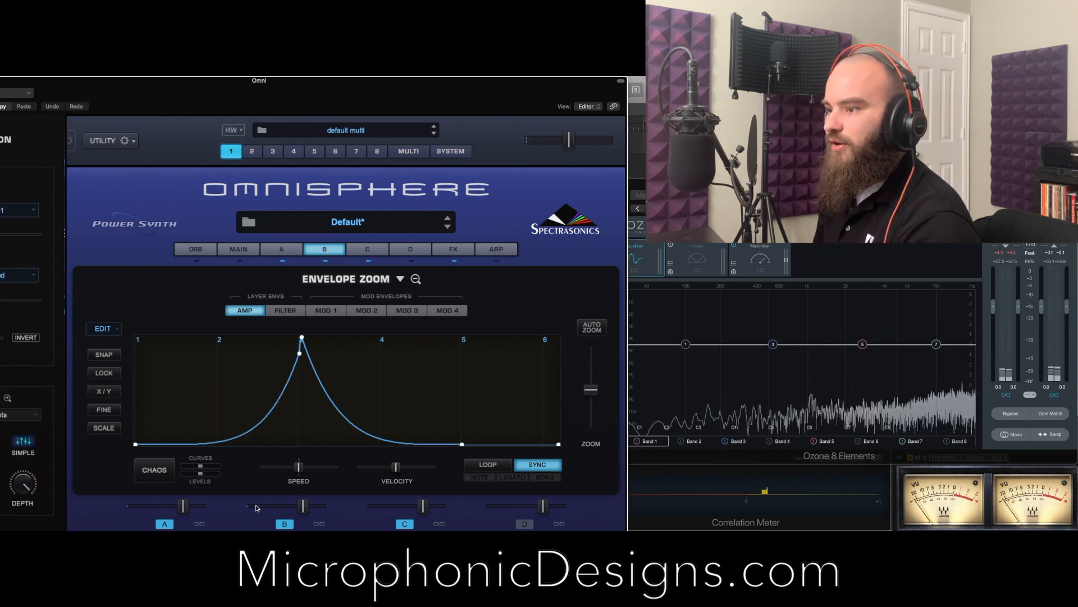
{"action": "left_click_drag", "start_coordinate": [302, 506], "coordinate": [293, 512]}
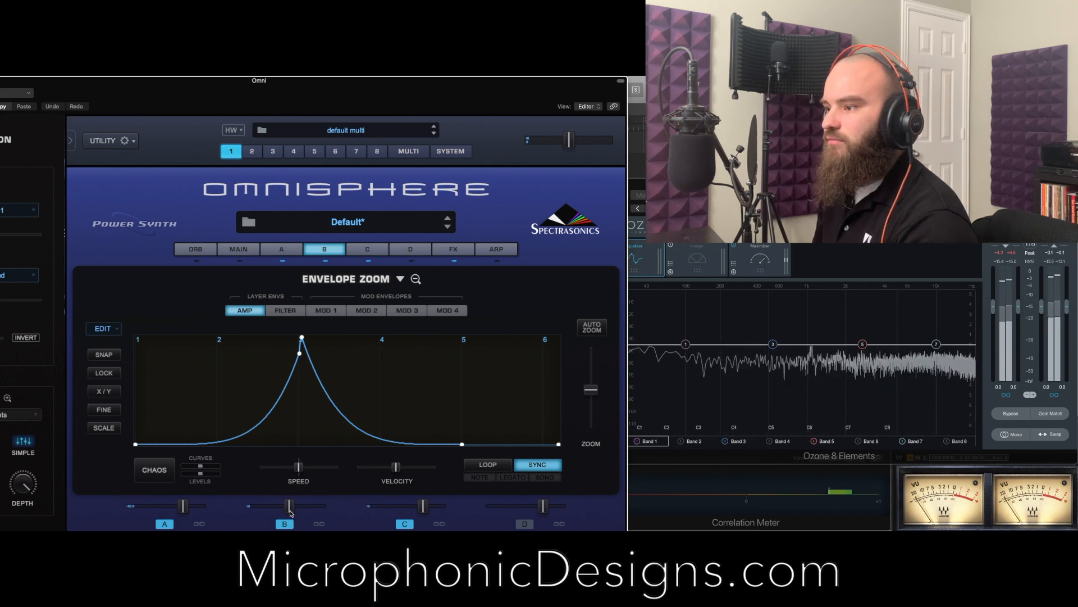
{"action": "left_click_drag", "start_coordinate": [290, 513], "coordinate": [286, 513]}
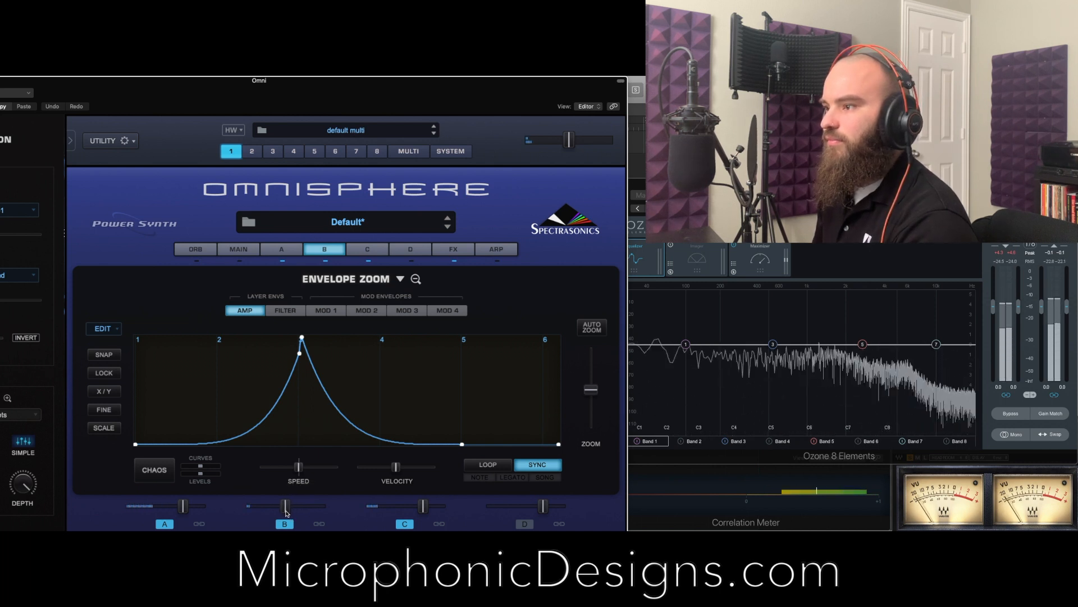
{"action": "left_click", "coordinate": [326, 311]}
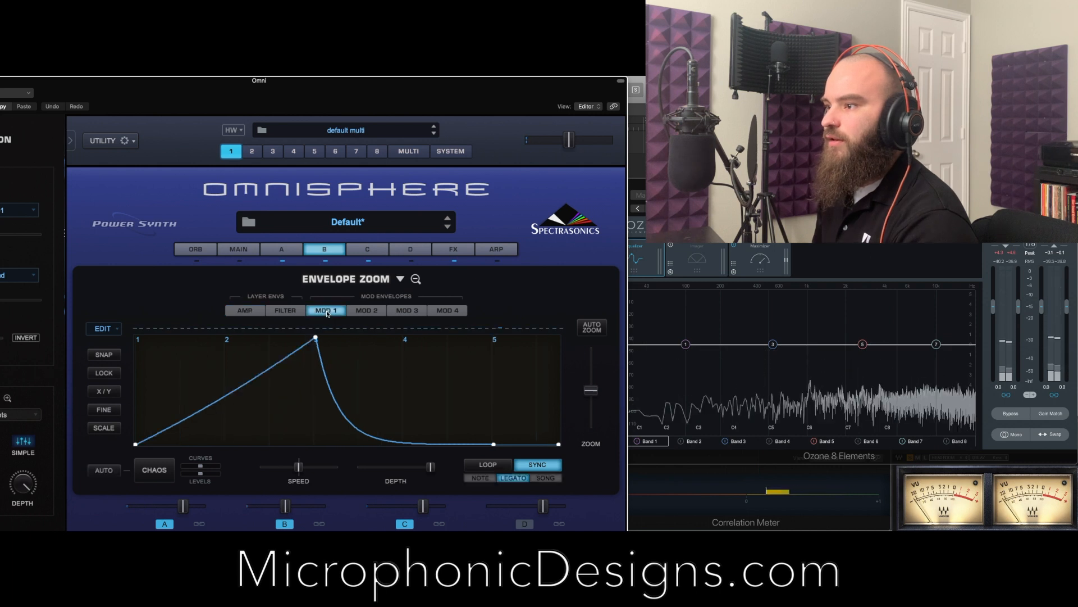
{"action": "left_click_drag", "start_coordinate": [344, 419], "coordinate": [320, 428]}
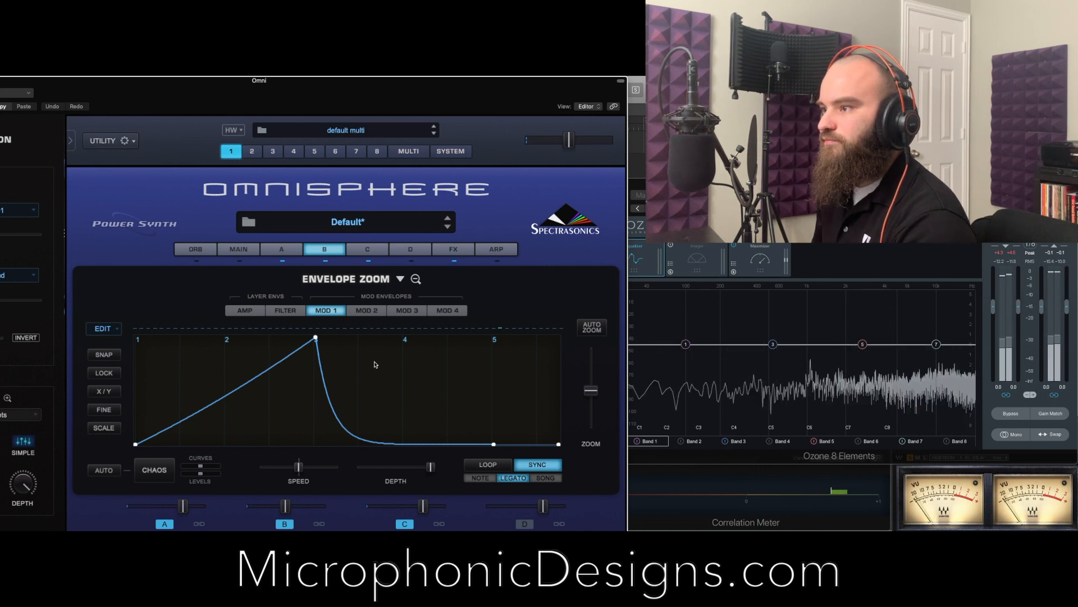
Open the velocity curve editor and raise the curve so that low velocities quickly reach maximum
{"action": "left_click", "coordinate": [238, 249]}
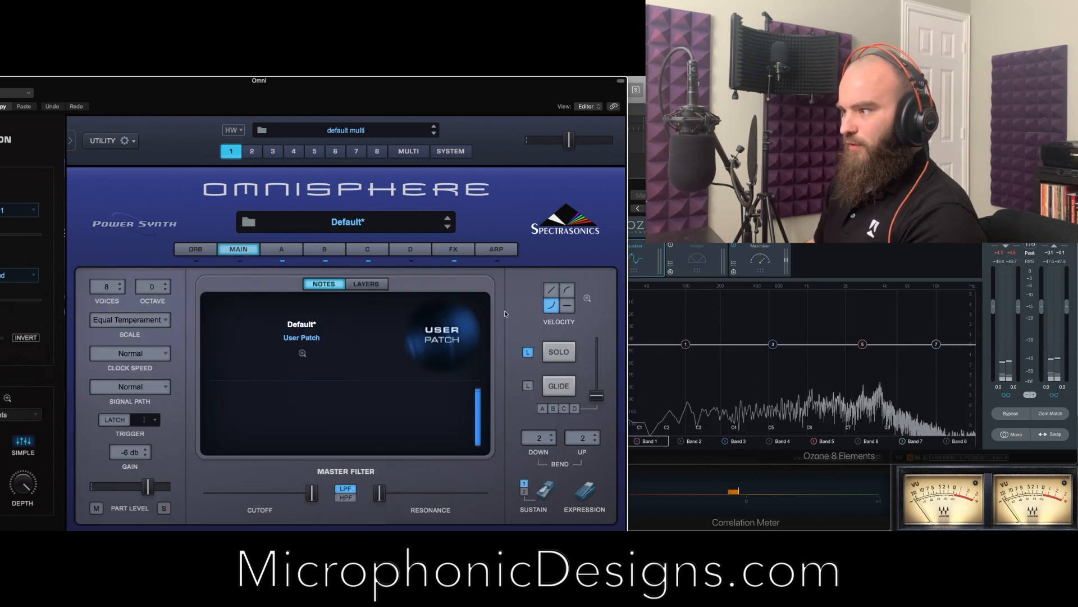
{"action": "left_click", "coordinate": [587, 299]}
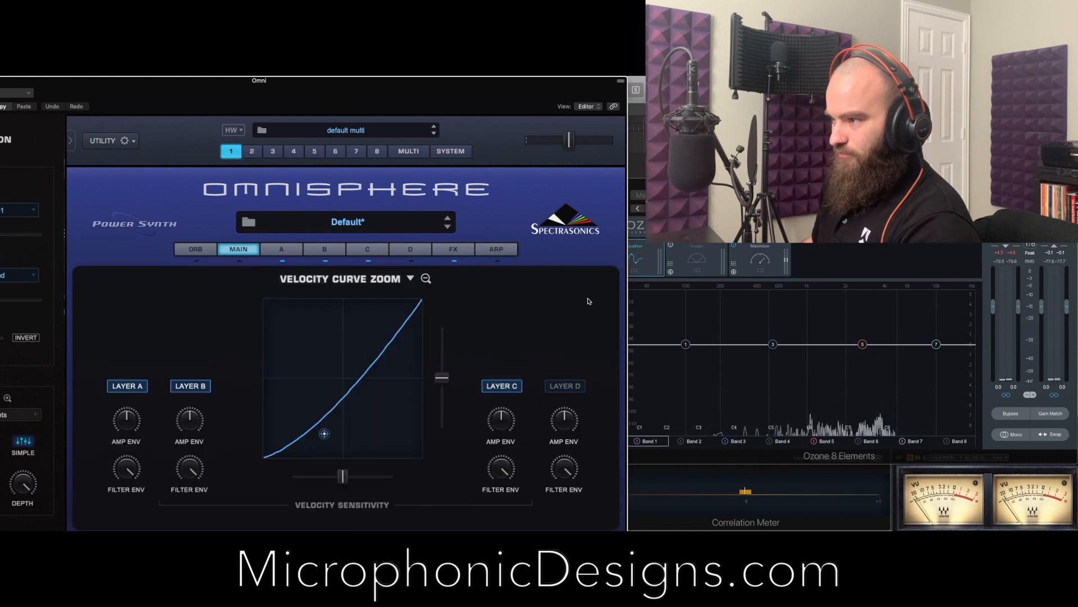
{"action": "left_click", "coordinate": [412, 279]}
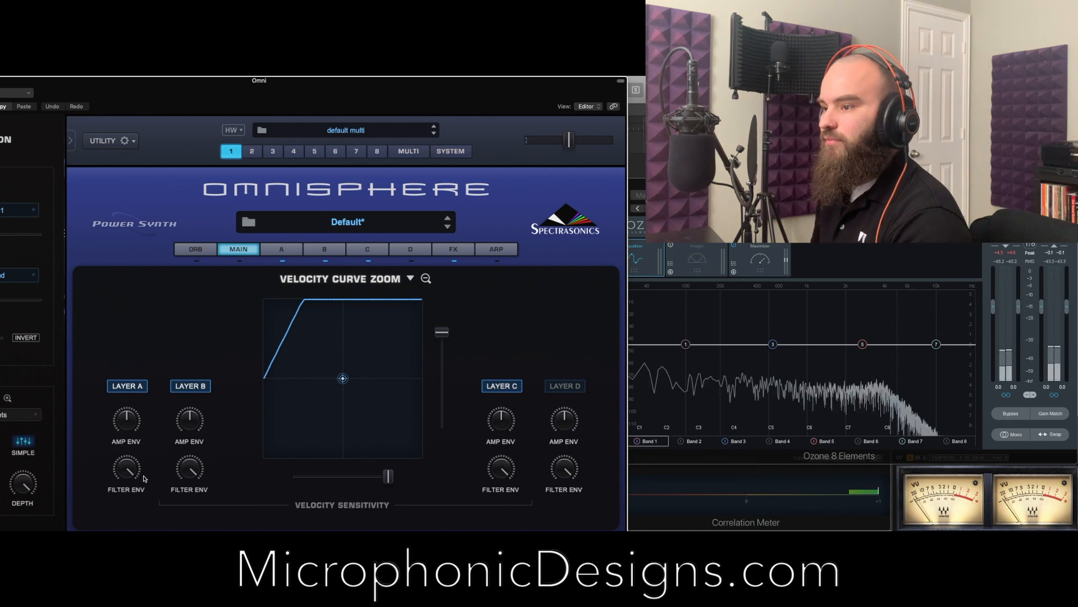
Set the filter envelope velocity sensitivity to minimum for layers A, B and C
{"action": "left_click_drag", "start_coordinate": [132, 472], "coordinate": [134, 530]}
{"action": "left_click_drag", "start_coordinate": [133, 467], "coordinate": [134, 528]}
{"action": "left_click_drag", "start_coordinate": [133, 466], "coordinate": [194, 529]}
{"action": "left_click_drag", "start_coordinate": [193, 481], "coordinate": [192, 506]}
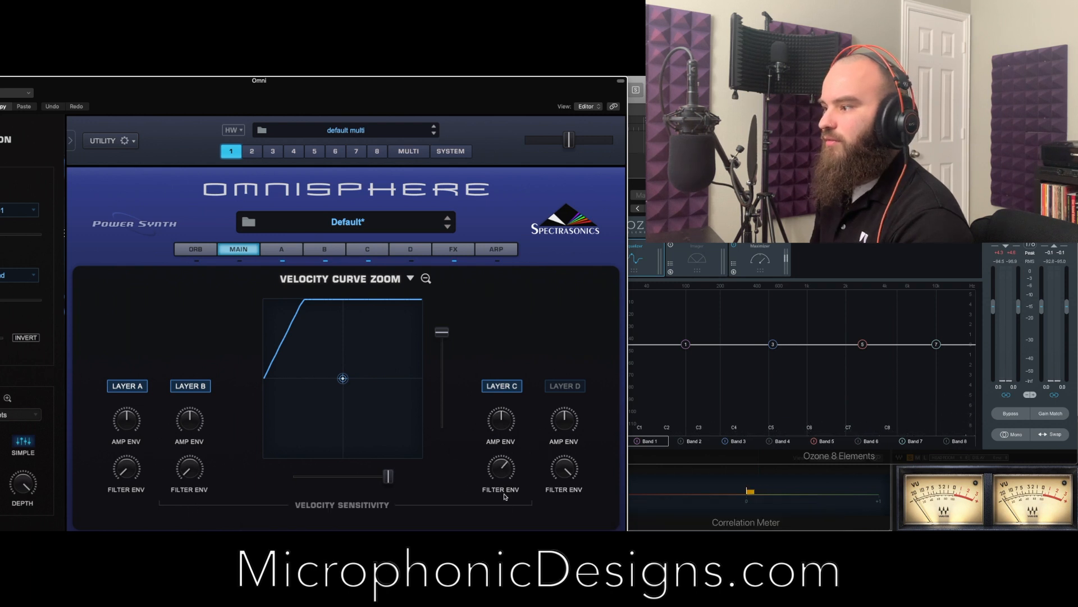
{"action": "mouse_move", "coordinate": [343, 378]}
{"action": "left_mouse_down"}
{"action": "mouse_move", "coordinate": [350, 387]}
{"action": "mouse_move", "coordinate": [344, 379]}
{"action": "left_mouse_up"}
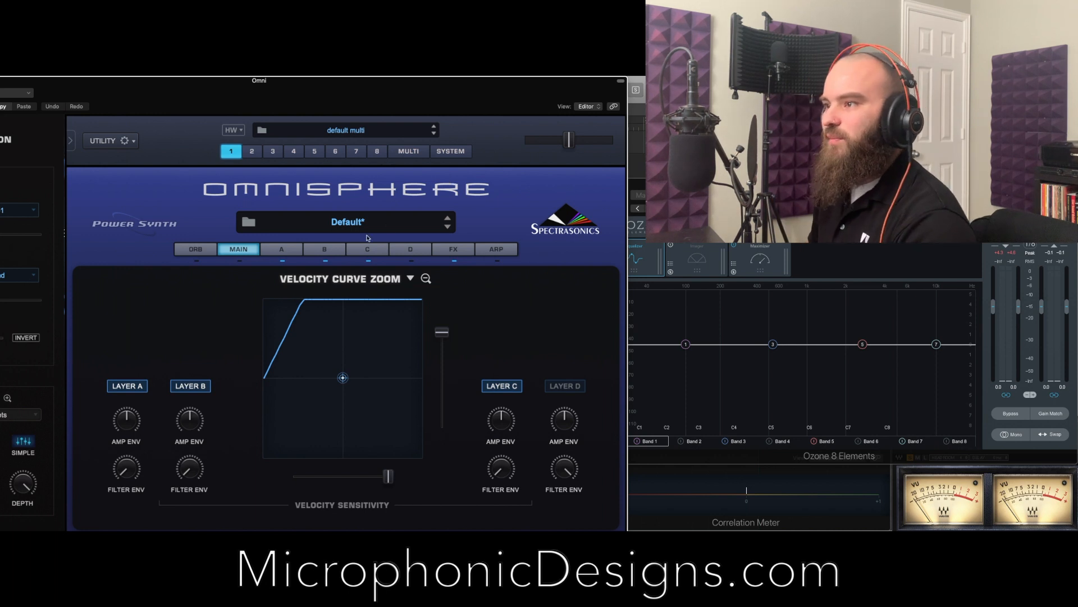
Leave the velocity curve editor and check the patch's main page and layer B's settings
{"action": "left_click", "coordinate": [281, 249]}
{"action": "left_click", "coordinate": [242, 251]}
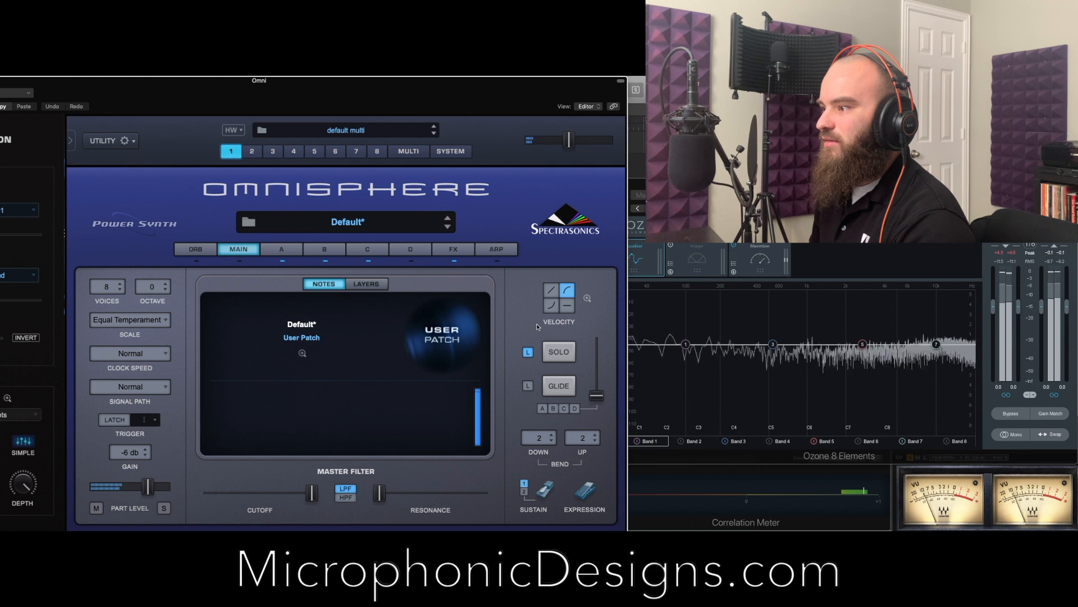
{"action": "left_click", "coordinate": [324, 249]}
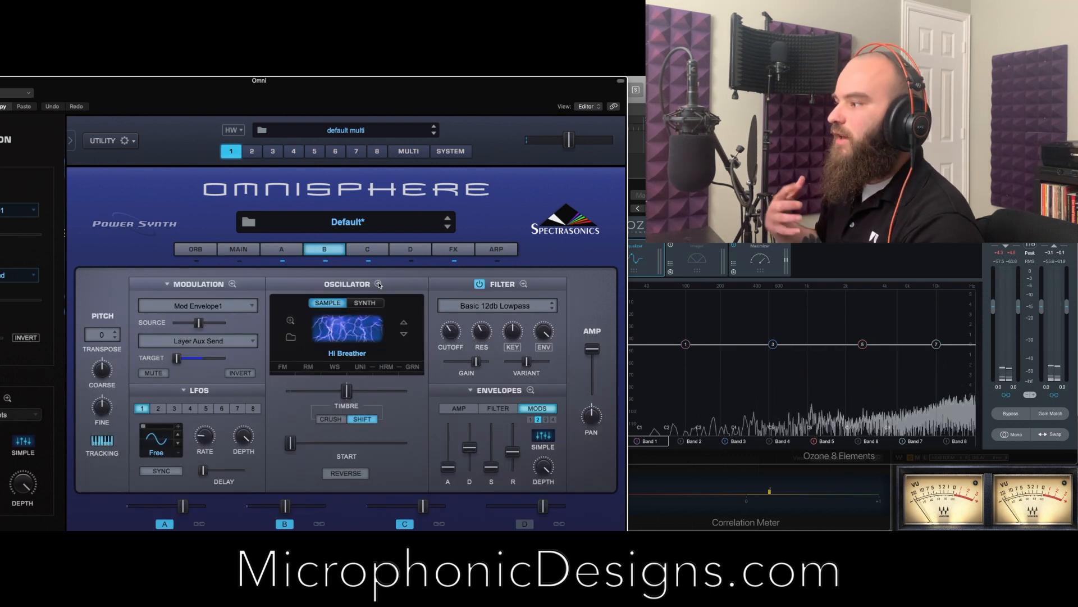
Reposition the plugin window and switch its side panel from the modulation zoom back to the patch browser
{"action": "mouse_move", "coordinate": [304, 110]}
{"action": "left_mouse_down"}
{"action": "mouse_move", "coordinate": [321, 108]}
{"action": "mouse_move", "coordinate": [309, 107]}
{"action": "left_mouse_up"}
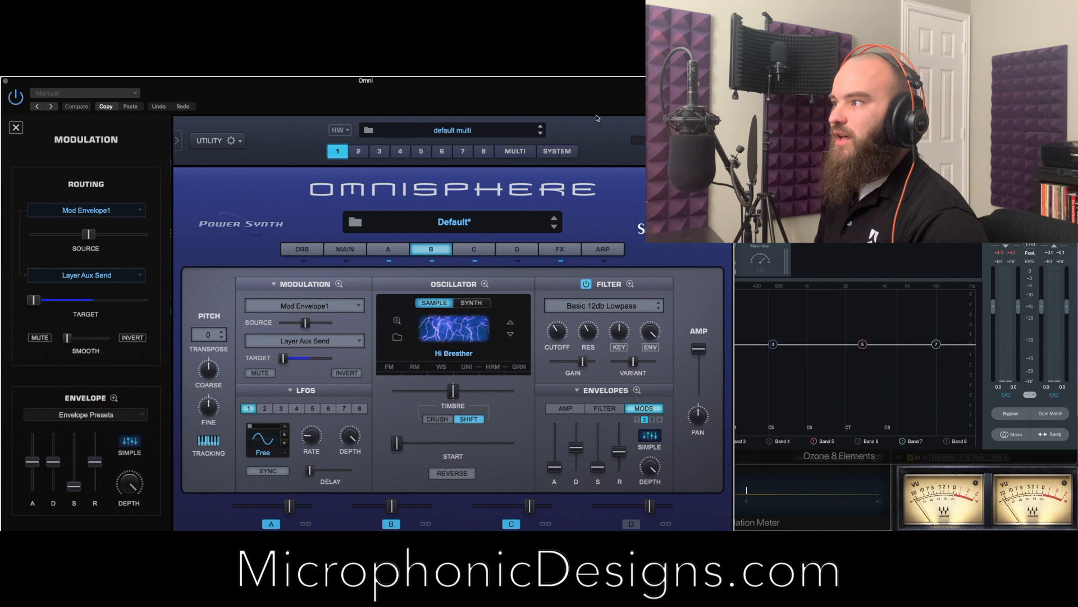
{"action": "left_click_drag", "start_coordinate": [593, 109], "coordinate": [452, 100]}
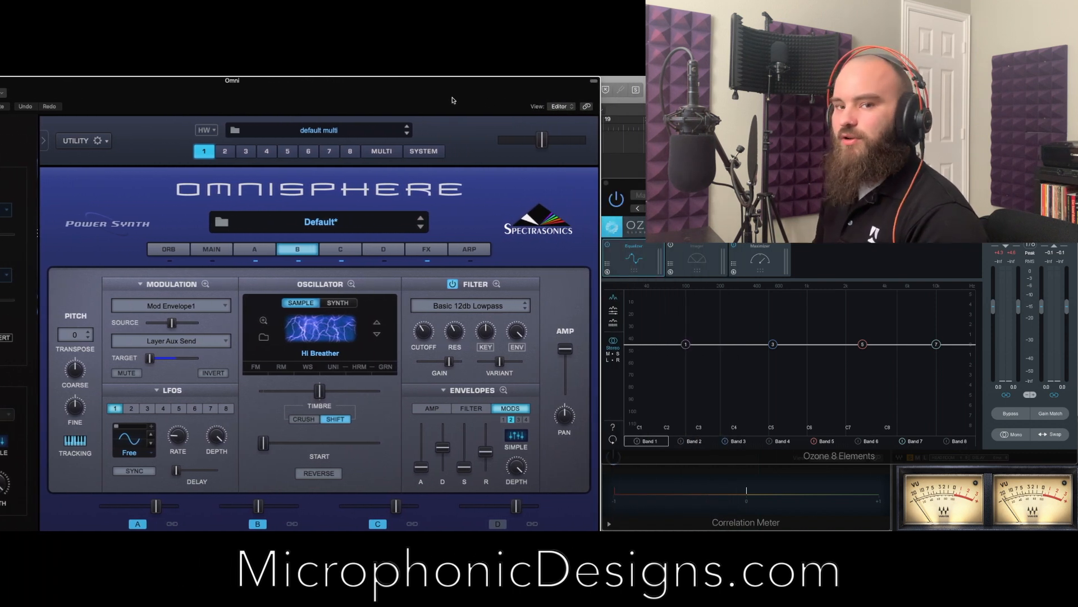
{"action": "left_click_drag", "start_coordinate": [158, 95], "coordinate": [321, 87]}
{"action": "left_click", "coordinate": [45, 128]}
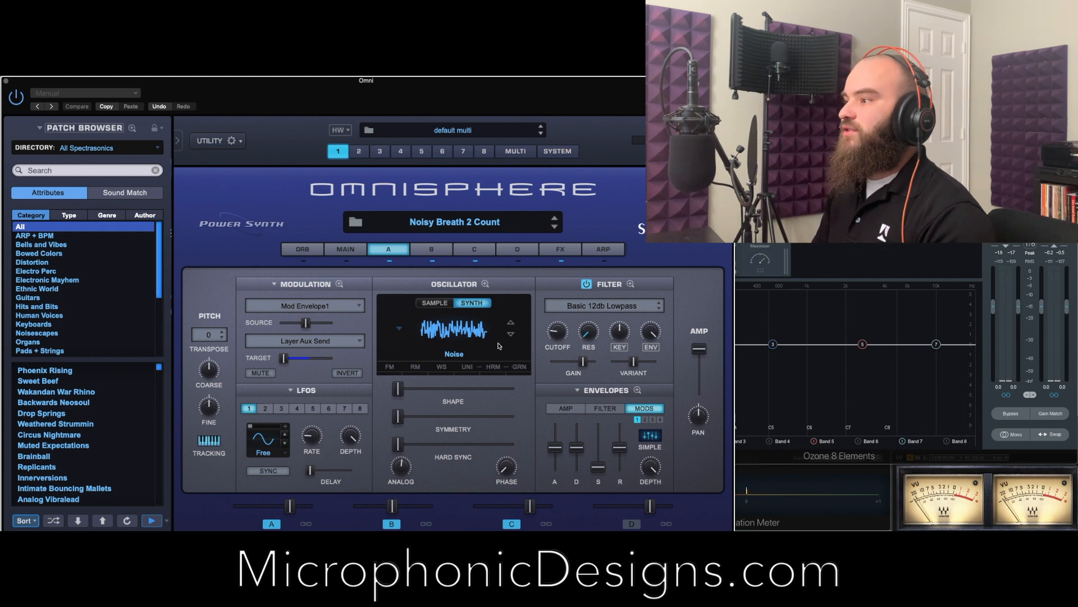
Open the envelope zoom for layer A and compare its amp envelope with its Mod 1 envelope
{"action": "left_click", "coordinate": [640, 390]}
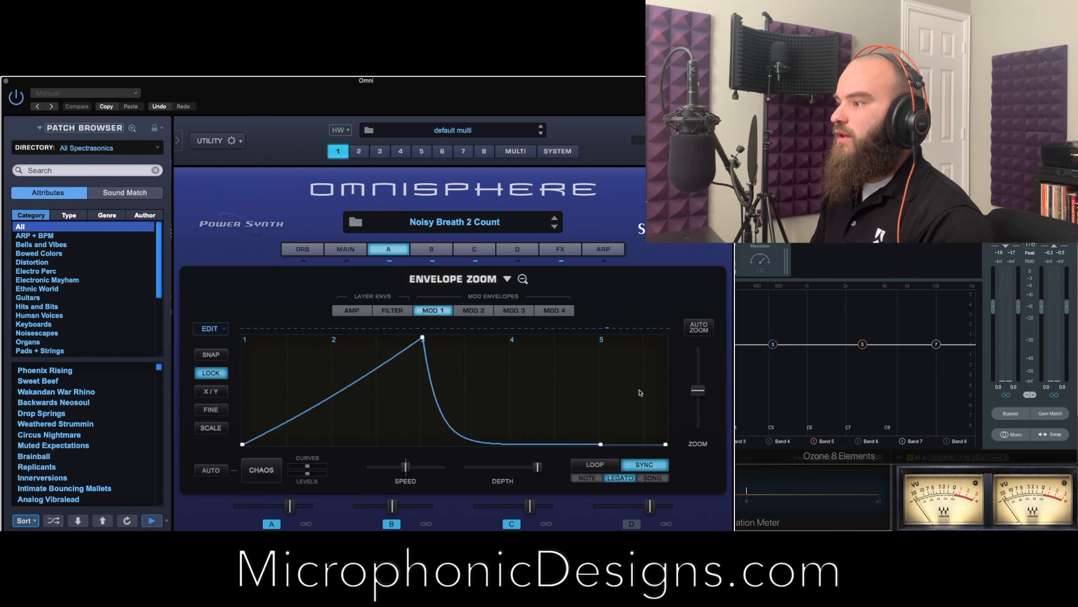
{"action": "left_click", "coordinate": [355, 310]}
{"action": "left_click_drag", "start_coordinate": [572, 375], "coordinate": [596, 388]}
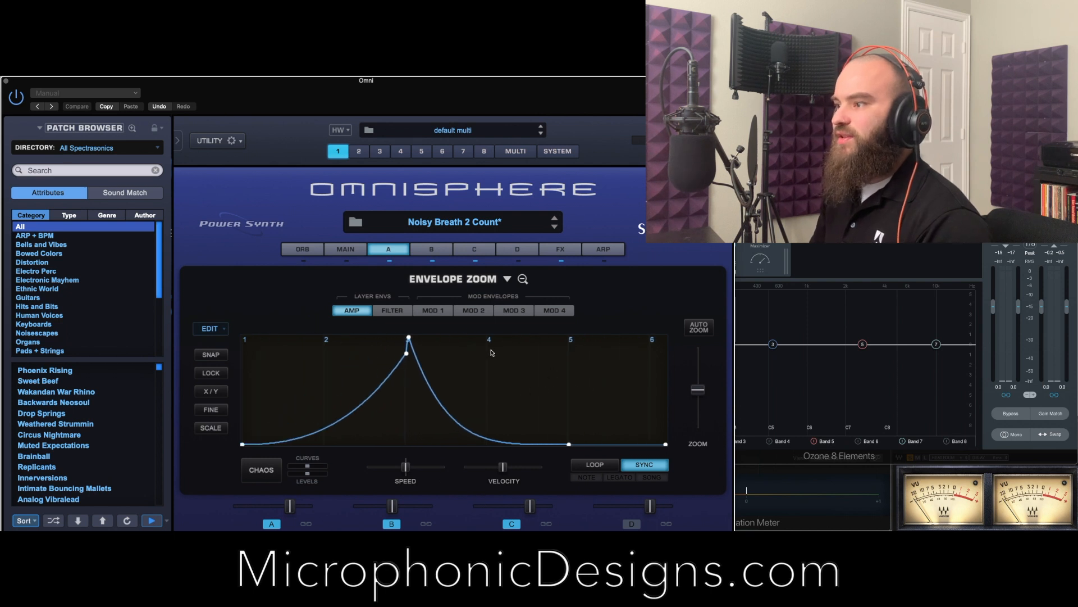
{"action": "left_click", "coordinate": [431, 312]}
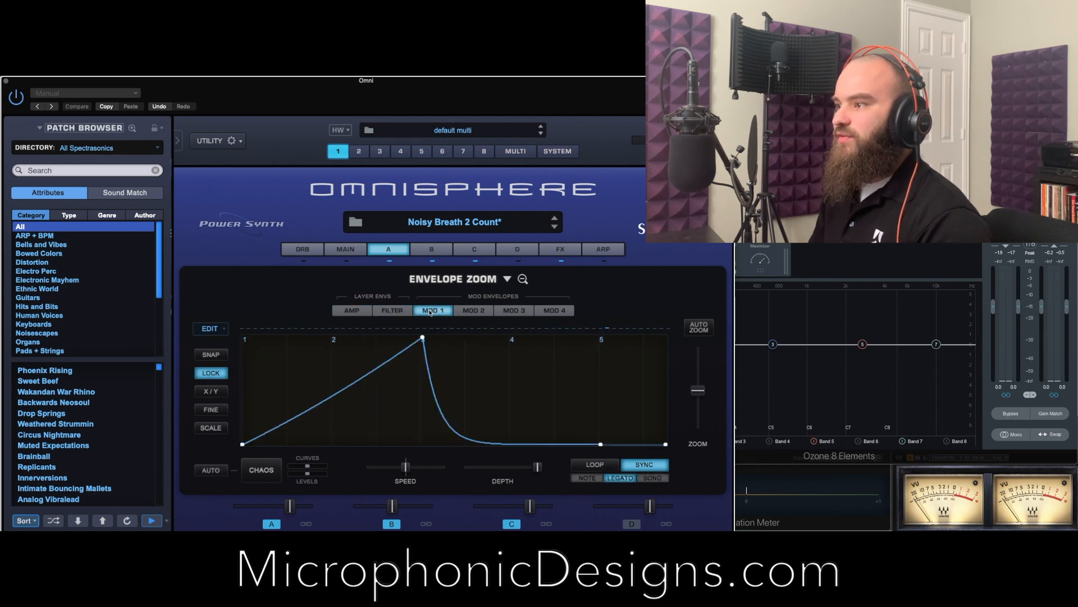
{"action": "left_click", "coordinate": [365, 314]}
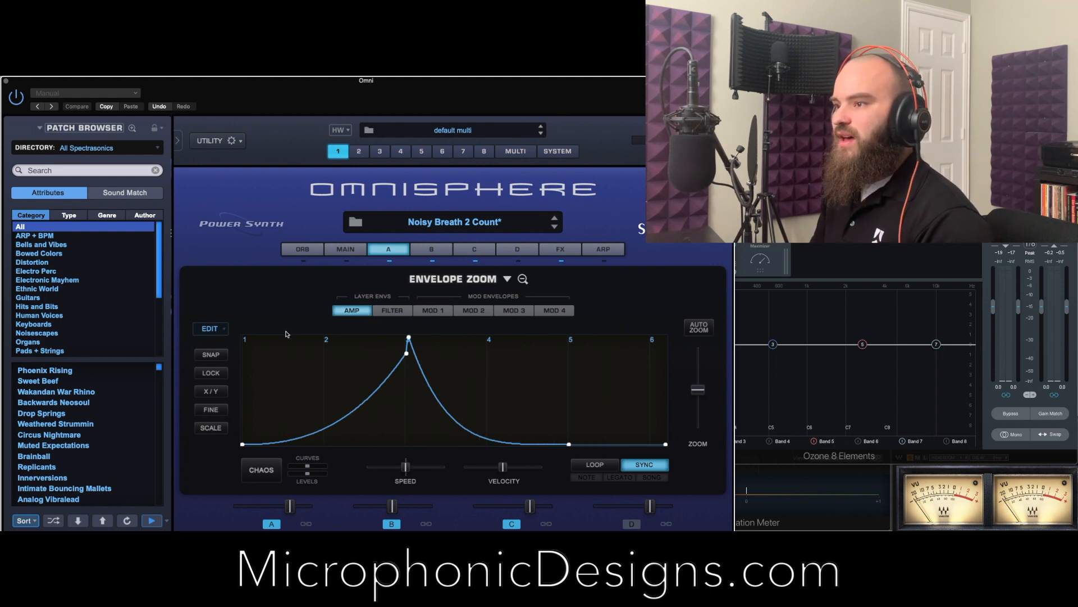
Lock the point spacing of layer A's amp envelope and move its peak to beat 5
{"action": "left_click", "coordinate": [211, 373]}
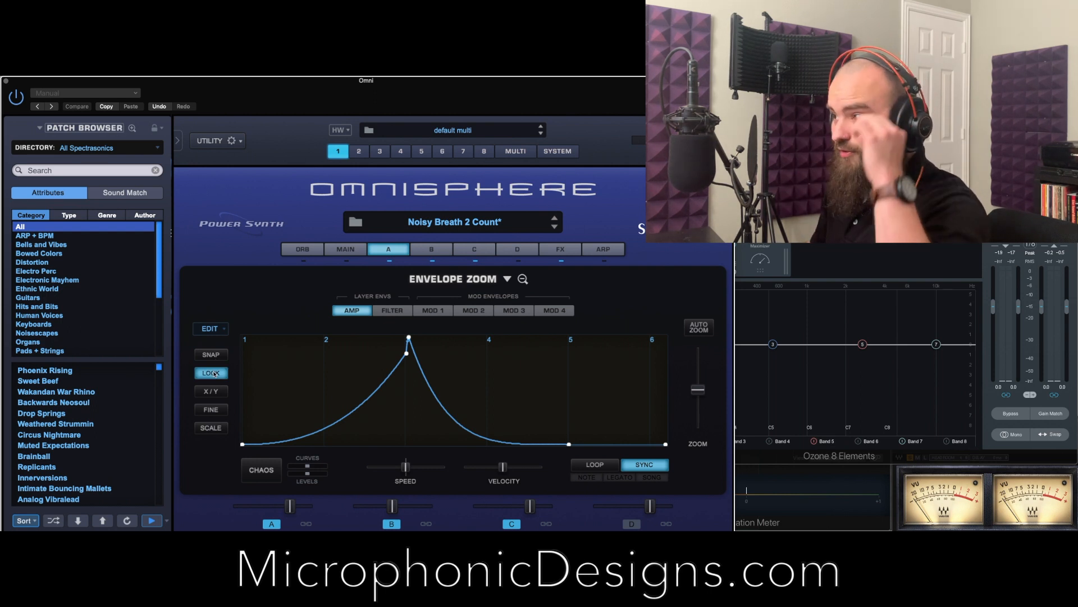
{"action": "left_click_drag", "start_coordinate": [406, 355], "coordinate": [424, 385]}
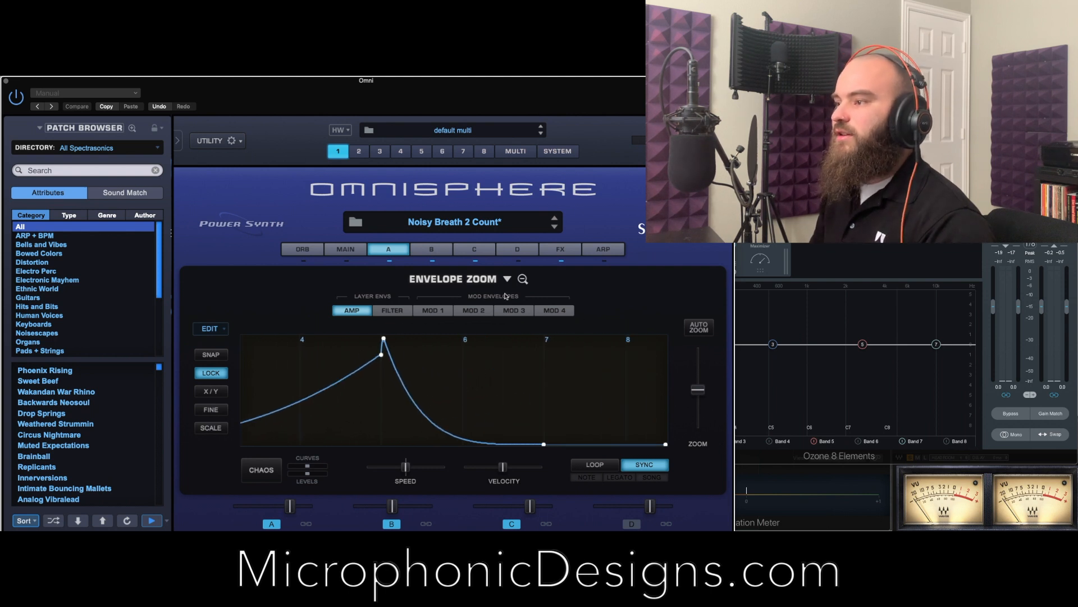
{"action": "mouse_move", "coordinate": [377, 410]}
{"action": "left_mouse_down"}
{"action": "mouse_move", "coordinate": [506, 414]}
{"action": "mouse_move", "coordinate": [368, 423]}
{"action": "left_mouse_up"}
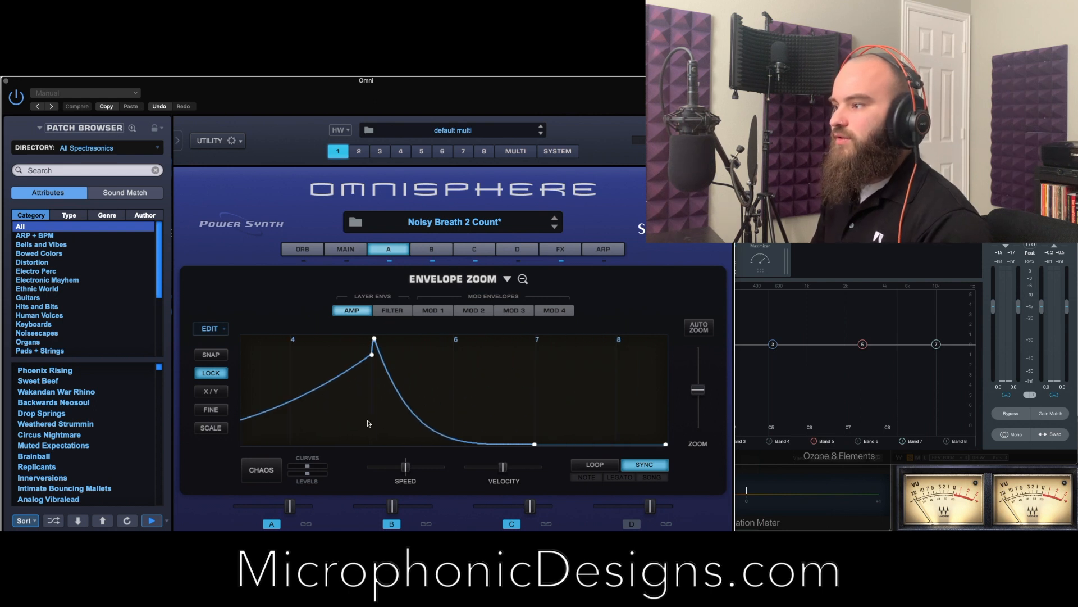
{"action": "left_click", "coordinate": [224, 330]}
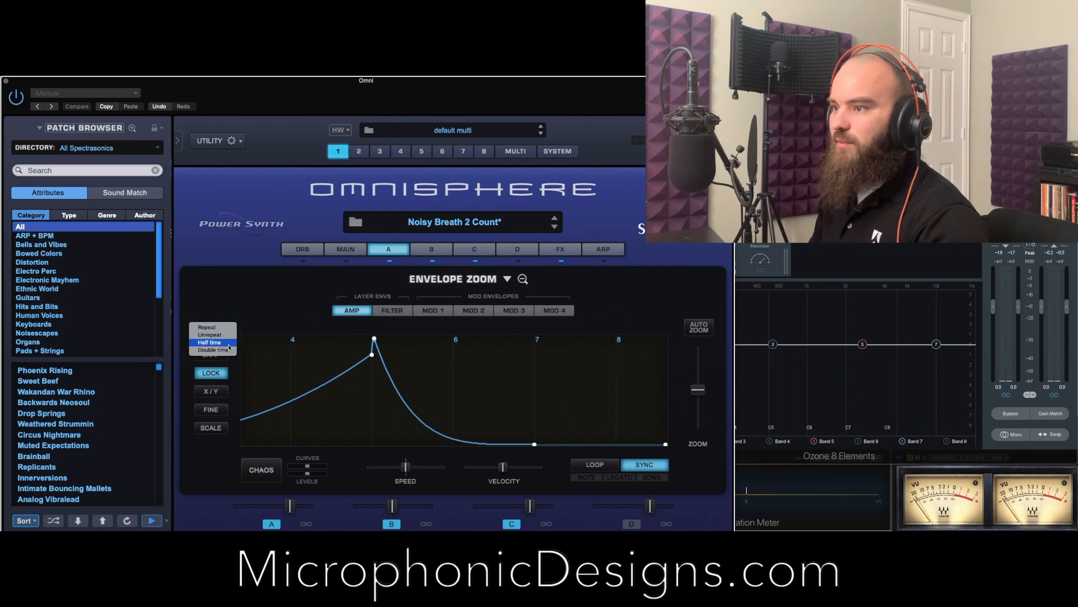
{"action": "left_click", "coordinate": [267, 317]}
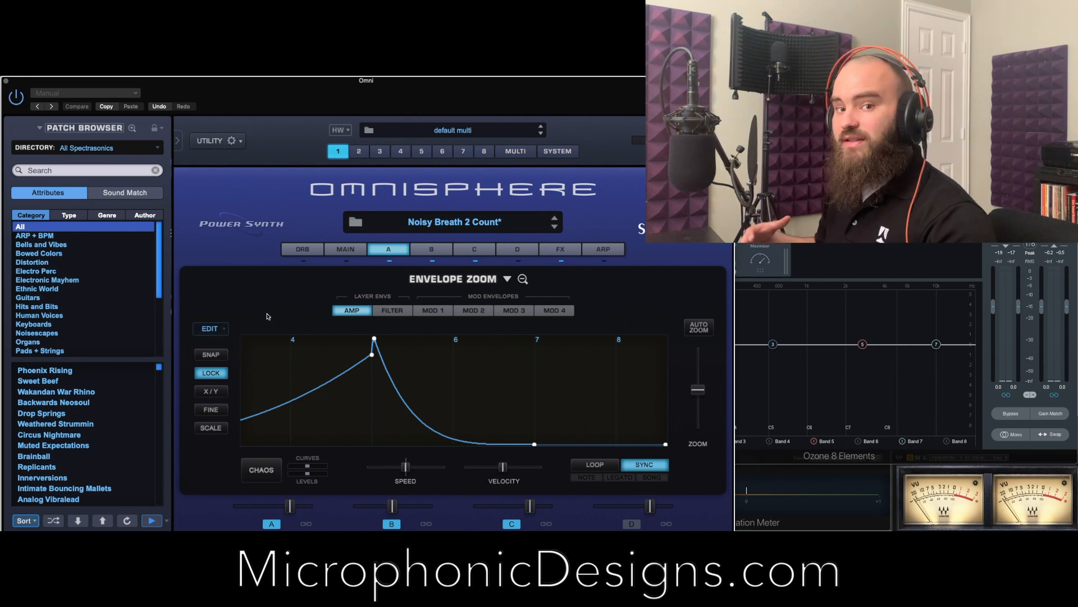
{"action": "left_click", "coordinate": [393, 310]}
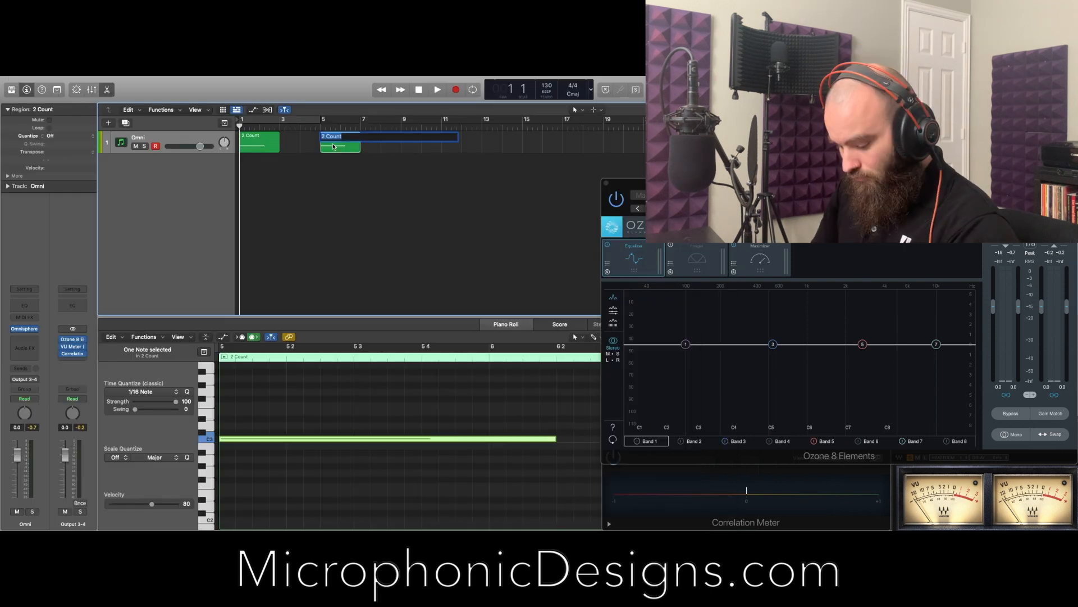
Rename the MIDI region at bar 5 as 4 Count and reopen the Omnisphere window
{"action": "type", "text": "4 Count"}
{"action": "key", "text": "Return"}
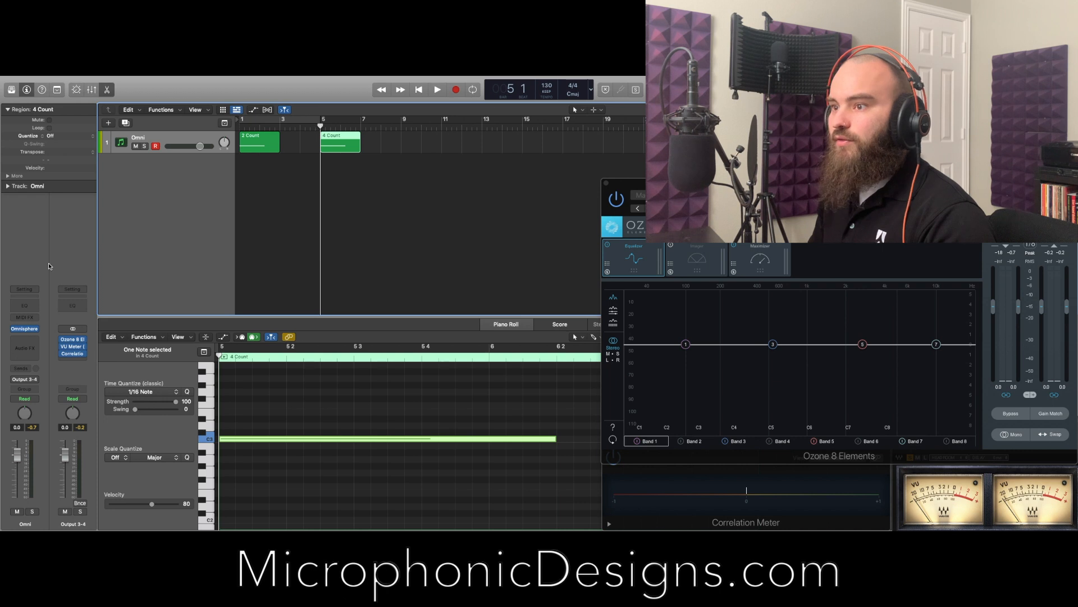
{"action": "left_click", "coordinate": [25, 329]}
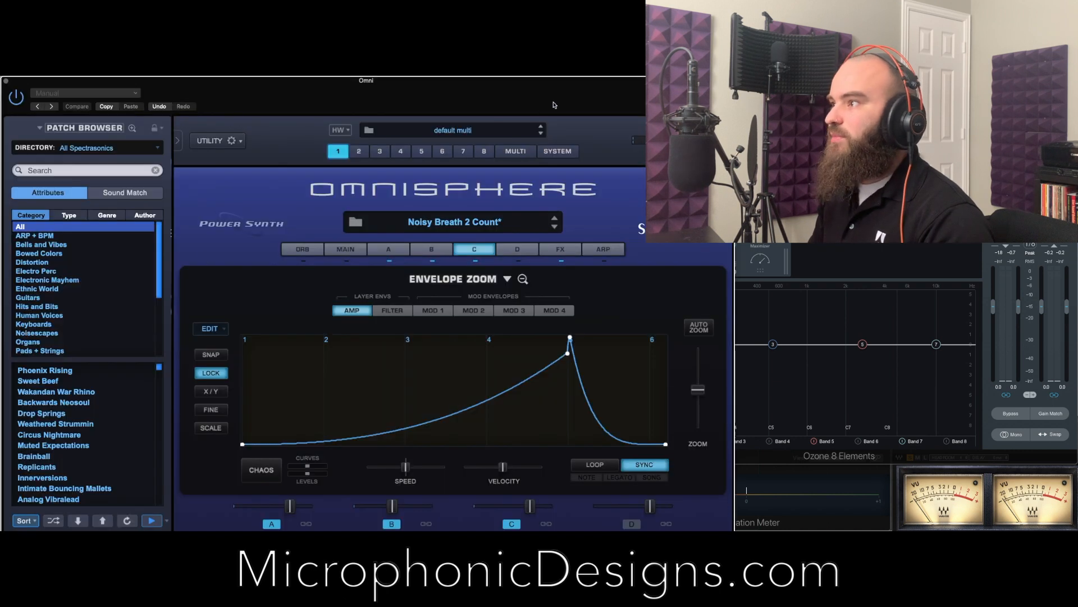
Check layer C's amp and filter envelopes and layer A's filter envelope for the four-count timing
{"action": "left_click", "coordinate": [392, 312]}
{"action": "left_click", "coordinate": [370, 312]}
{"action": "left_click", "coordinate": [388, 311]}
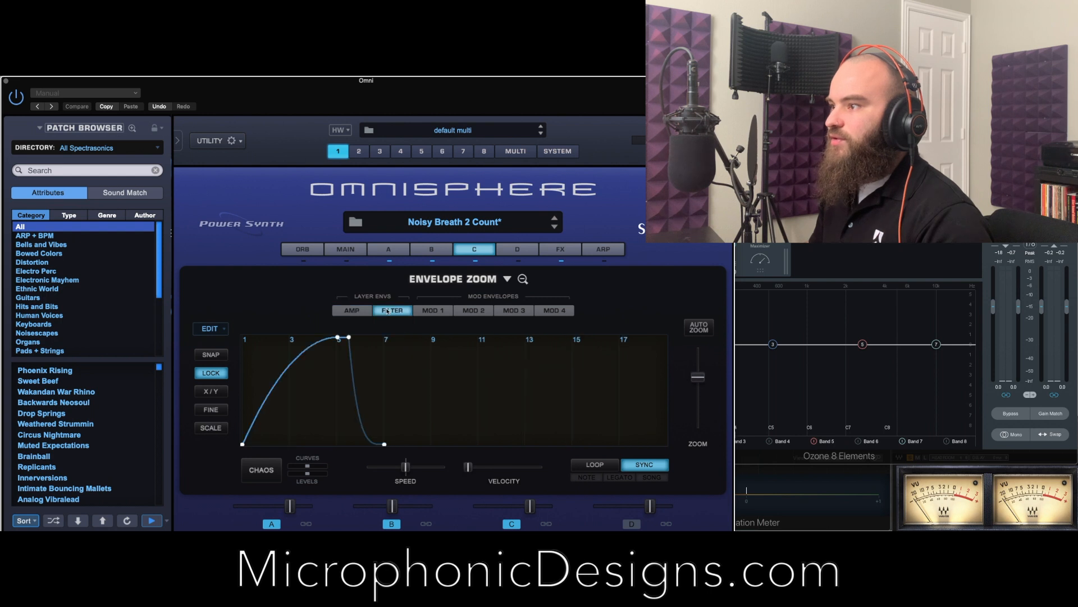
{"action": "left_click", "coordinate": [390, 251]}
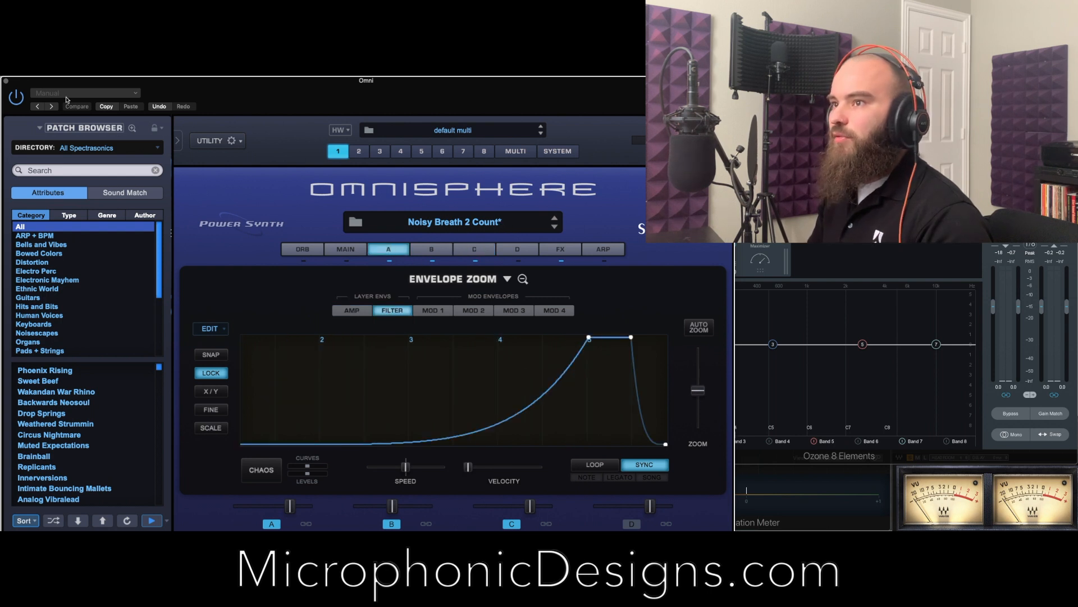
Close the plugin window and play back the 4 Count region
{"action": "left_click", "coordinate": [7, 82]}
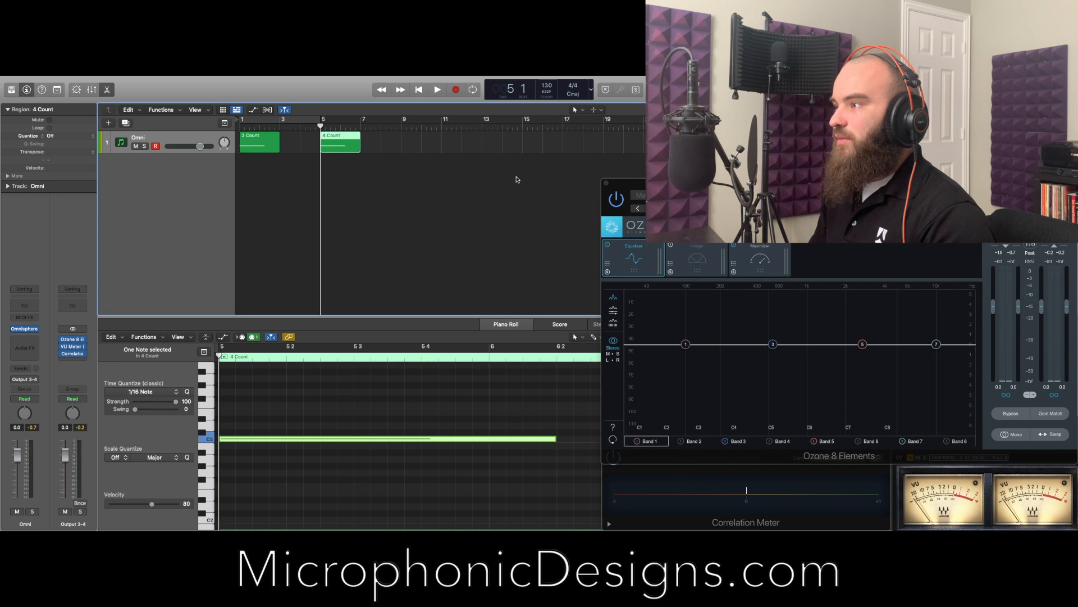
{"action": "key", "text": "space"}
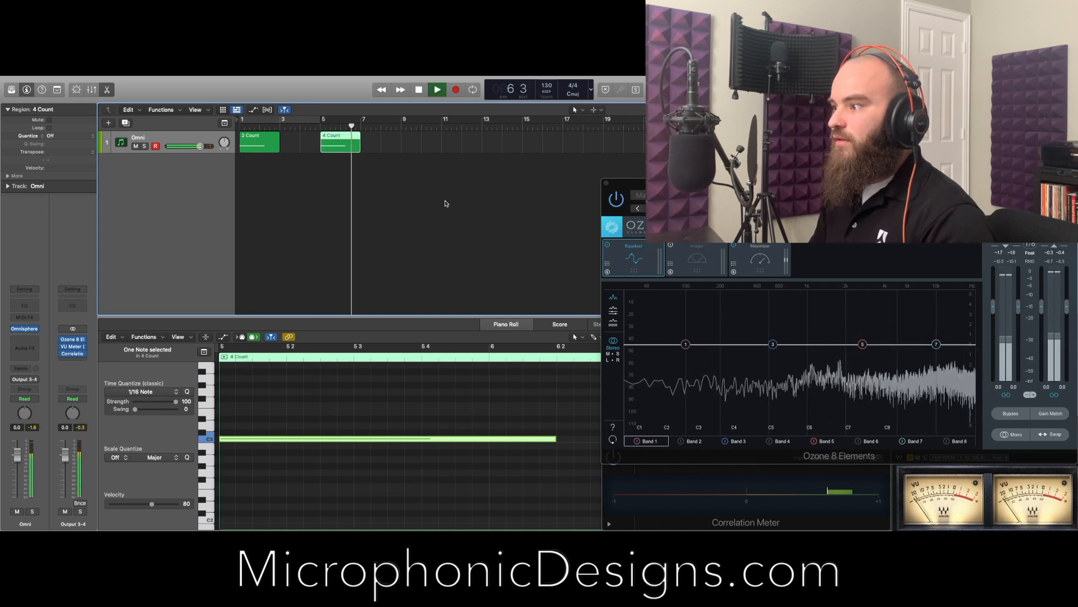
{"action": "key", "text": "space"}
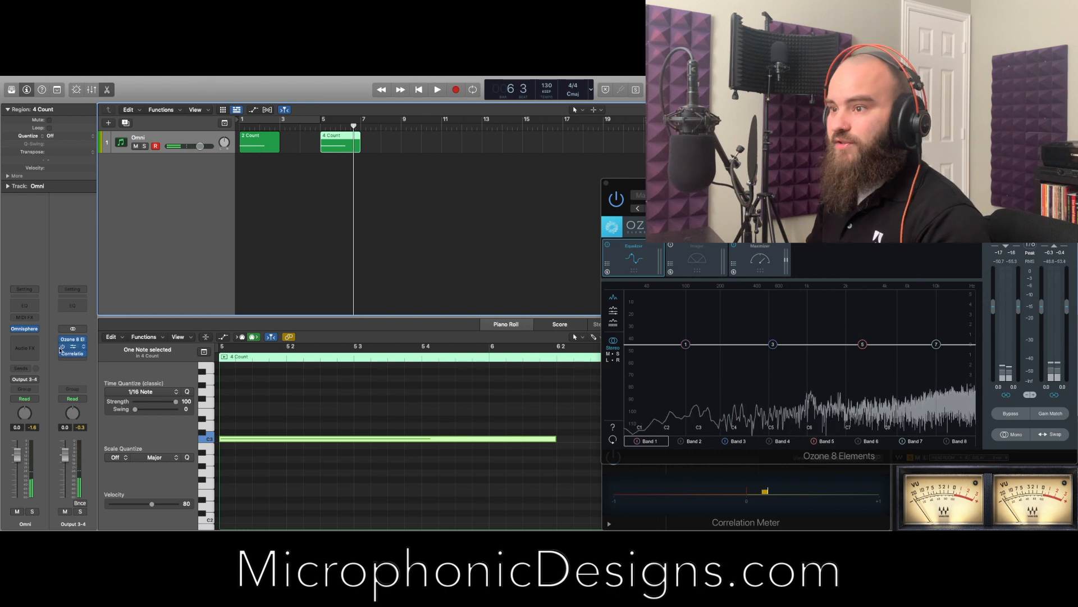
Reopen Omnisphere and check layer A's amp, filter and Mod 1 envelopes for the eight-count timing
{"action": "left_click", "coordinate": [25, 330]}
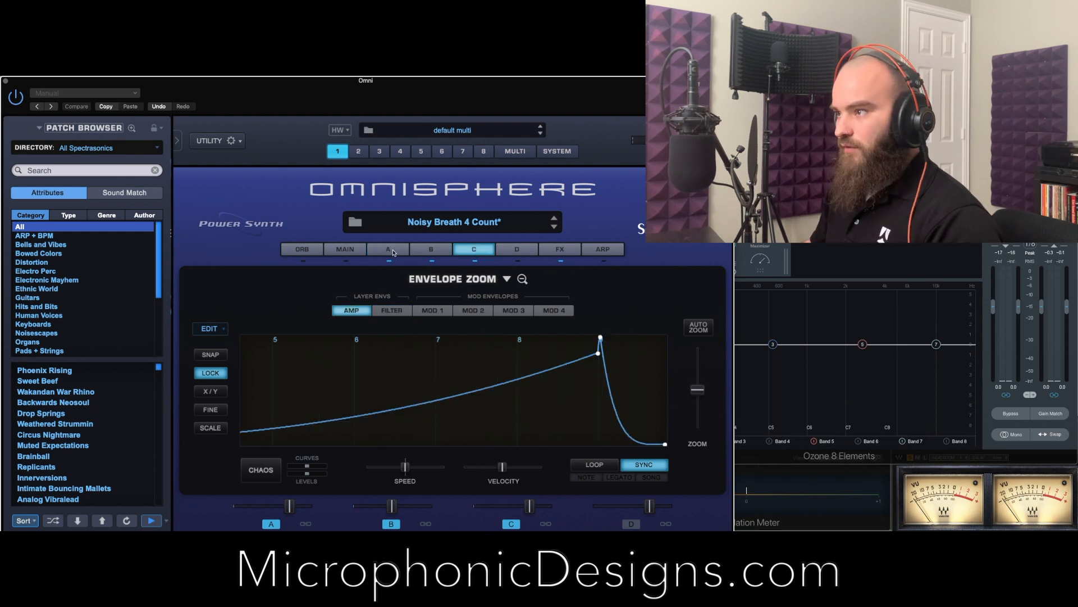
{"action": "left_click", "coordinate": [391, 249]}
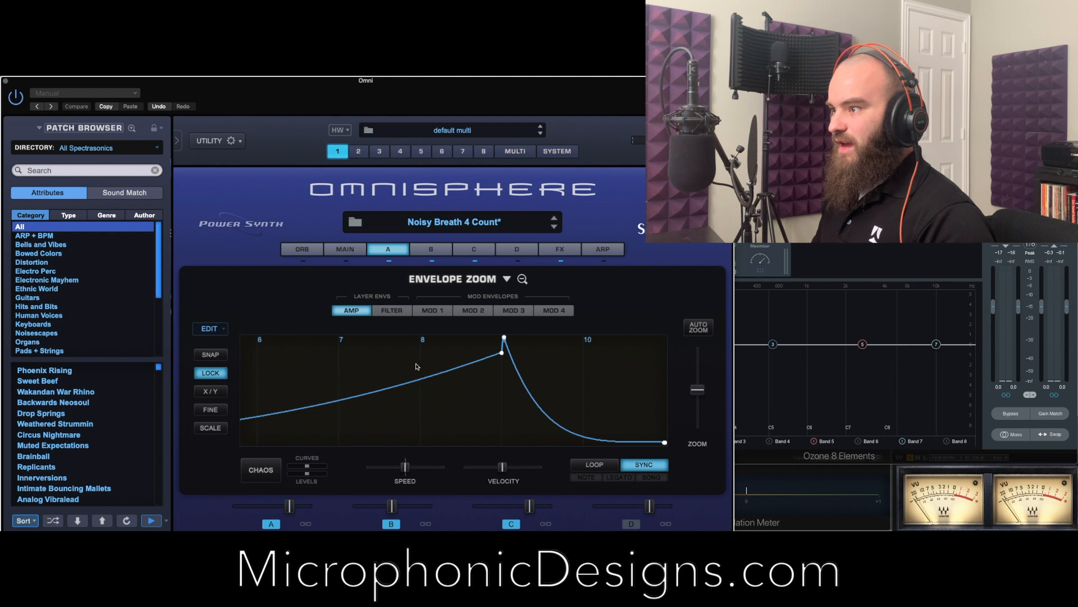
{"action": "left_click", "coordinate": [392, 311]}
{"action": "left_click", "coordinate": [432, 310]}
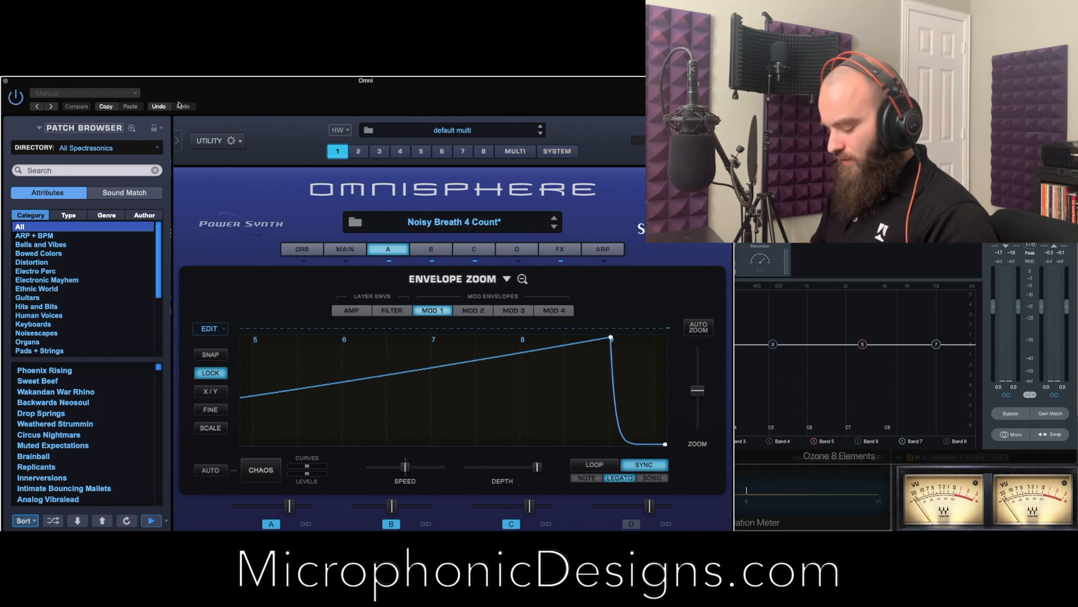
Close the plugin window and play the 8 Count region twice from its start
{"action": "left_click", "coordinate": [7, 83]}
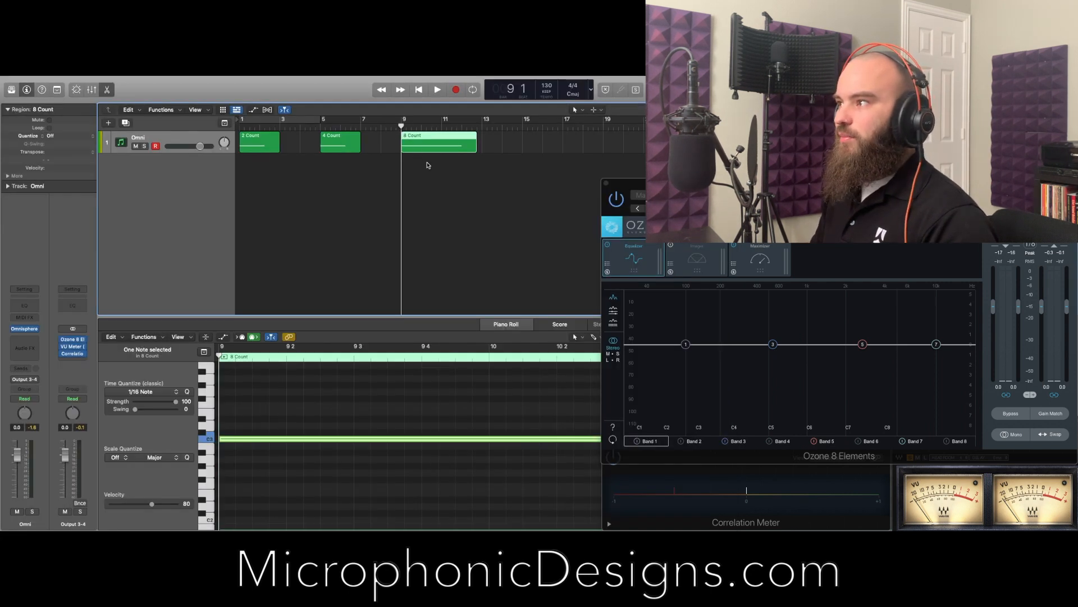
{"action": "key", "text": "space"}
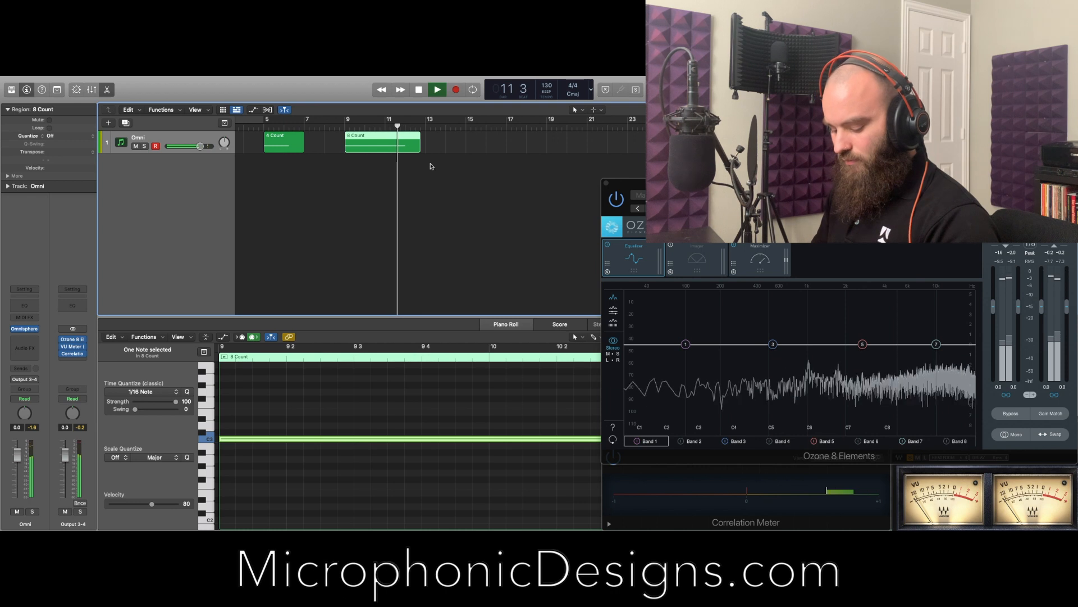
{"action": "key", "text": "space"}
{"action": "left_click", "coordinate": [345, 122]}
{"action": "key", "text": "space"}
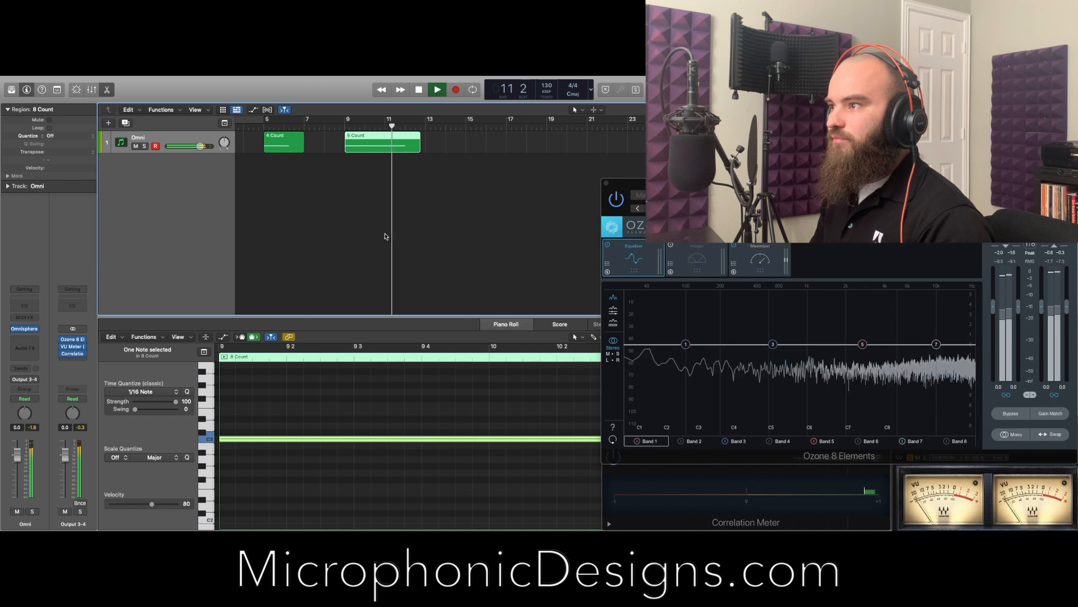
{"action": "key", "text": "space"}
{"action": "scroll", "coordinate": [303, 174], "scroll_direction": "left", "scroll_amount": 3}
Filter the User patch directory to the Risers category, load Noisy Breath 2 Count, and load Noisy Breath 8 Count in its place
{"action": "left_click", "coordinate": [24, 328]}
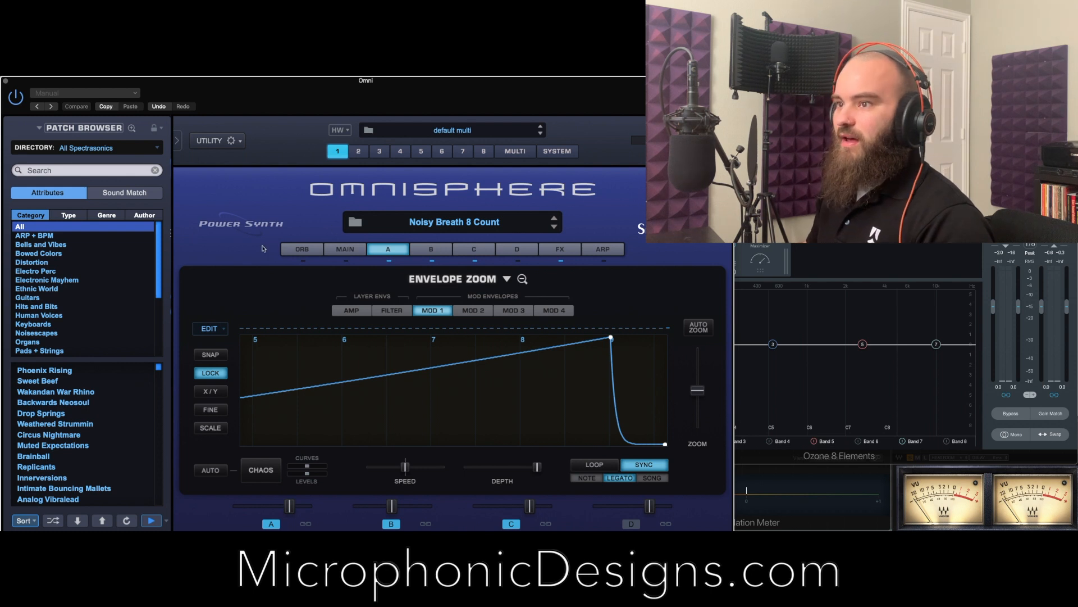
{"action": "left_click", "coordinate": [131, 128]}
{"action": "left_click", "coordinate": [130, 159]}
{"action": "left_click", "coordinate": [106, 213]}
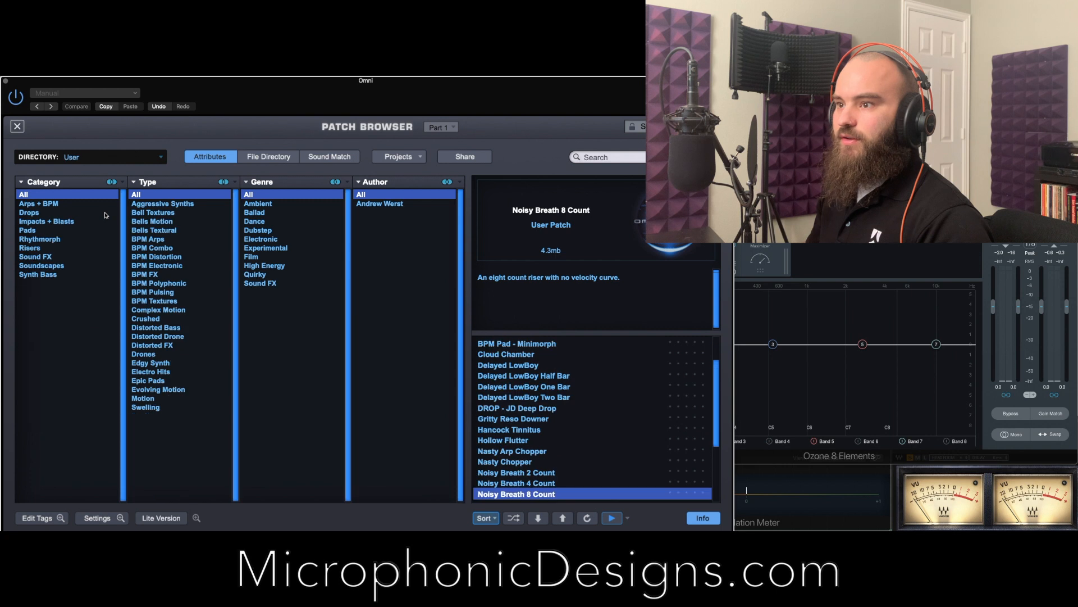
{"action": "left_click", "coordinate": [51, 250]}
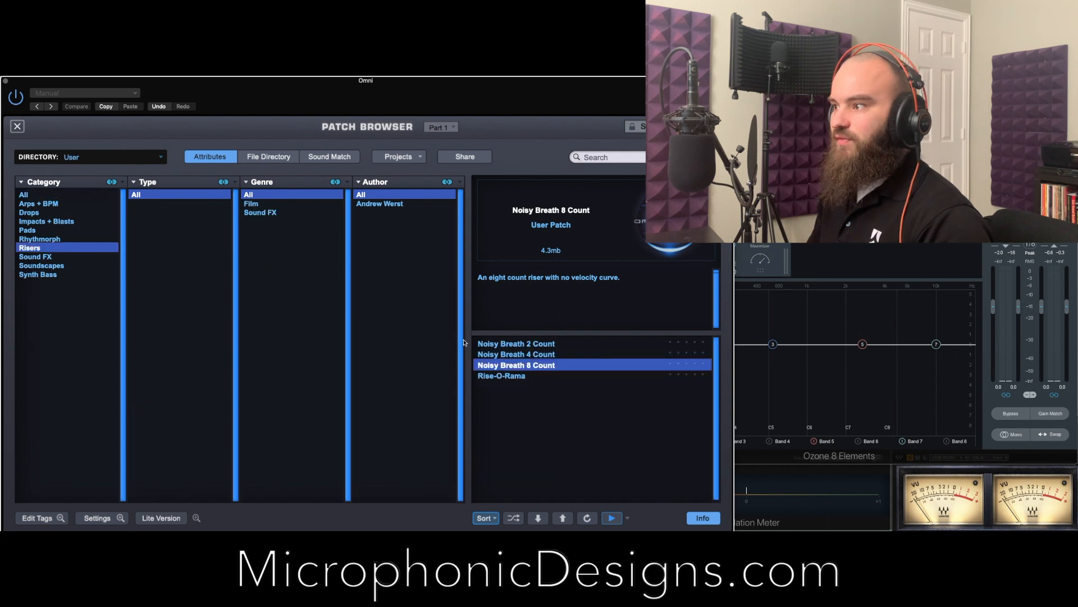
{"action": "left_click", "coordinate": [495, 344]}
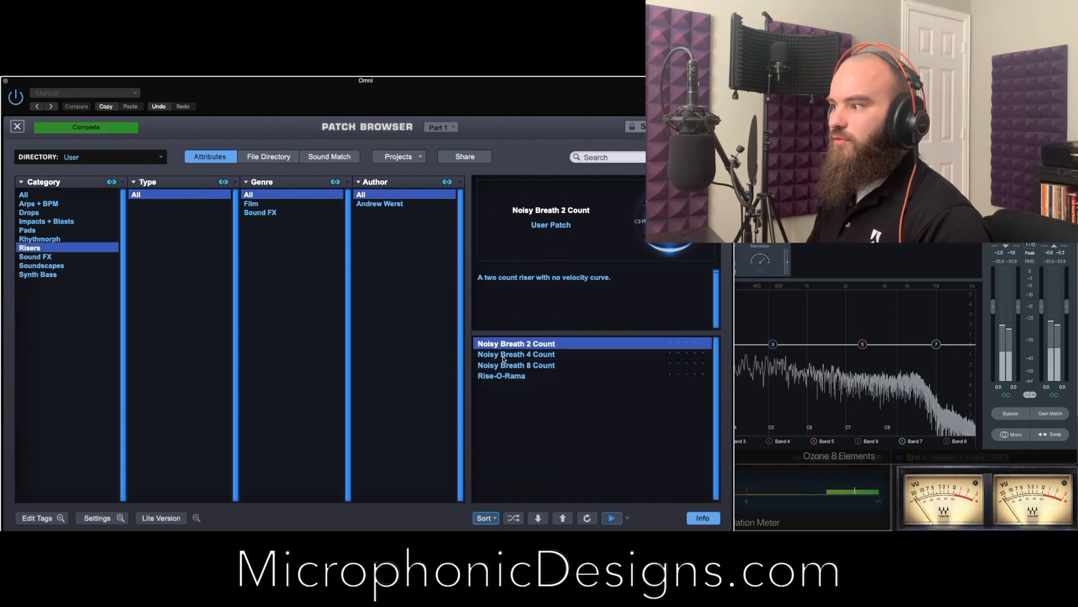
{"action": "double_click", "coordinate": [504, 365]}
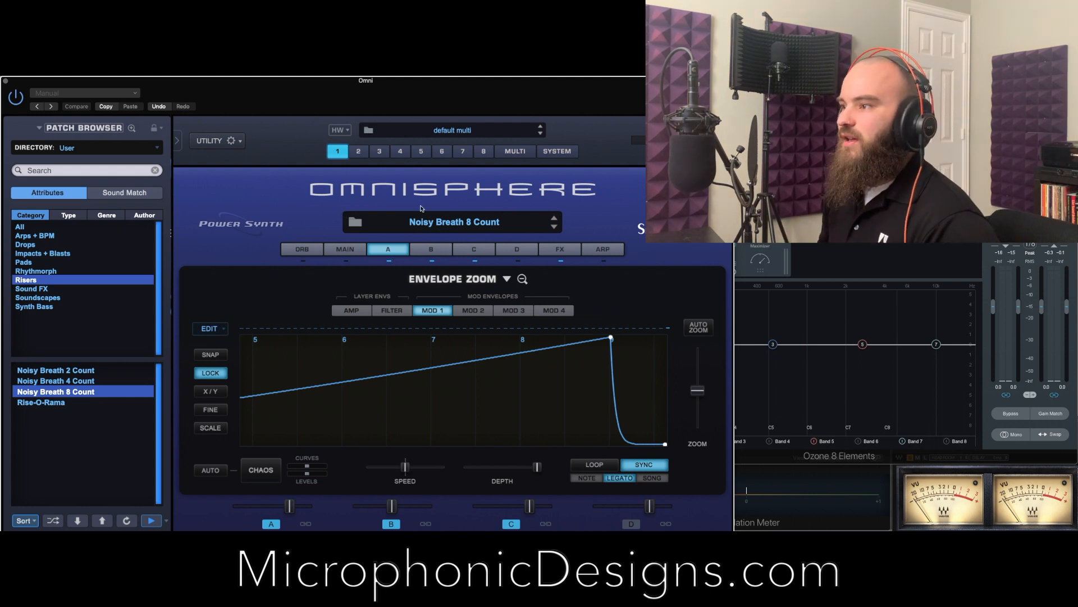
Compare the amp envelopes of layers B and A in the Noisy Breath 8 Count patch
{"action": "left_click", "coordinate": [425, 249]}
{"action": "left_click", "coordinate": [353, 311]}
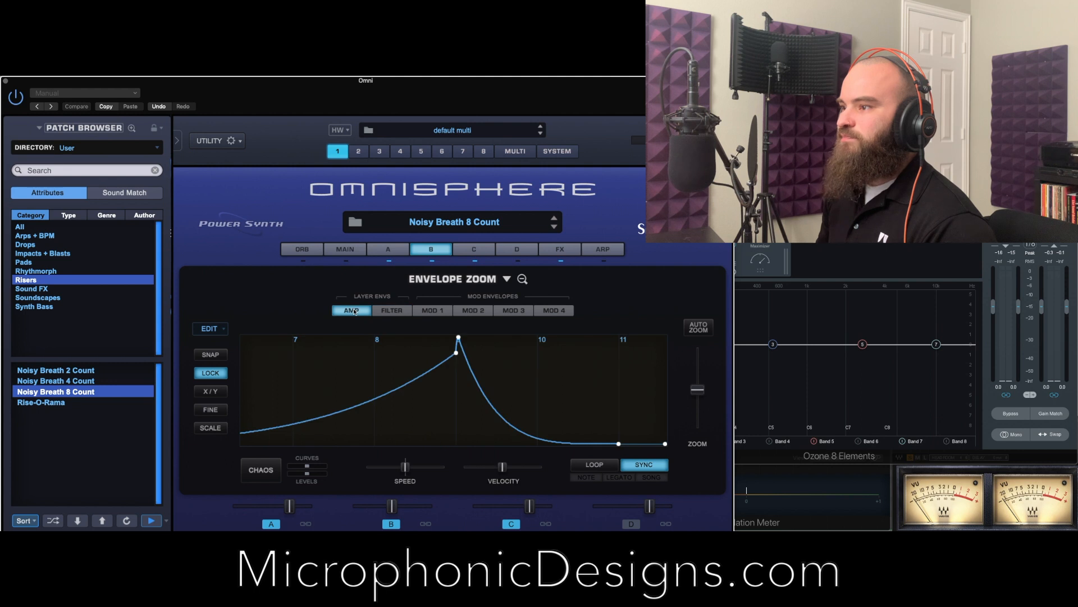
{"action": "left_click", "coordinate": [387, 248]}
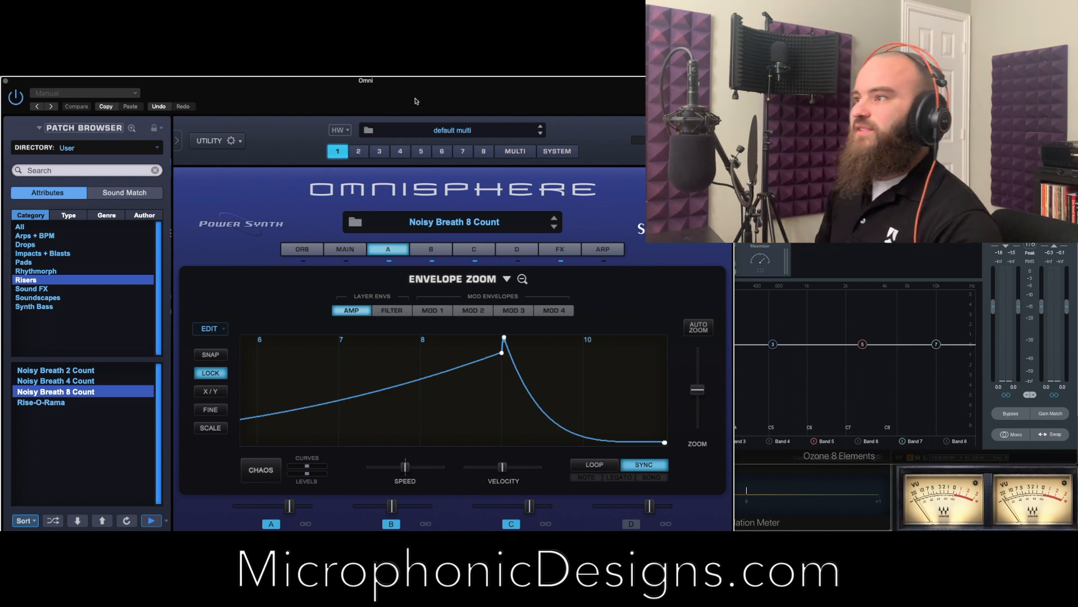
{"action": "left_click_drag", "start_coordinate": [393, 92], "coordinate": [259, 93]}
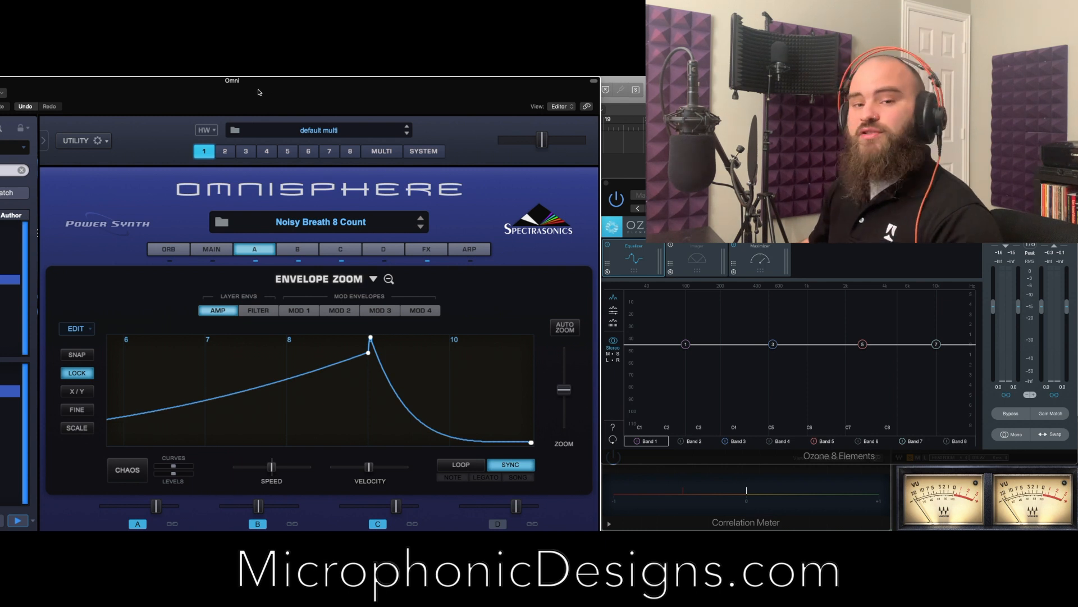